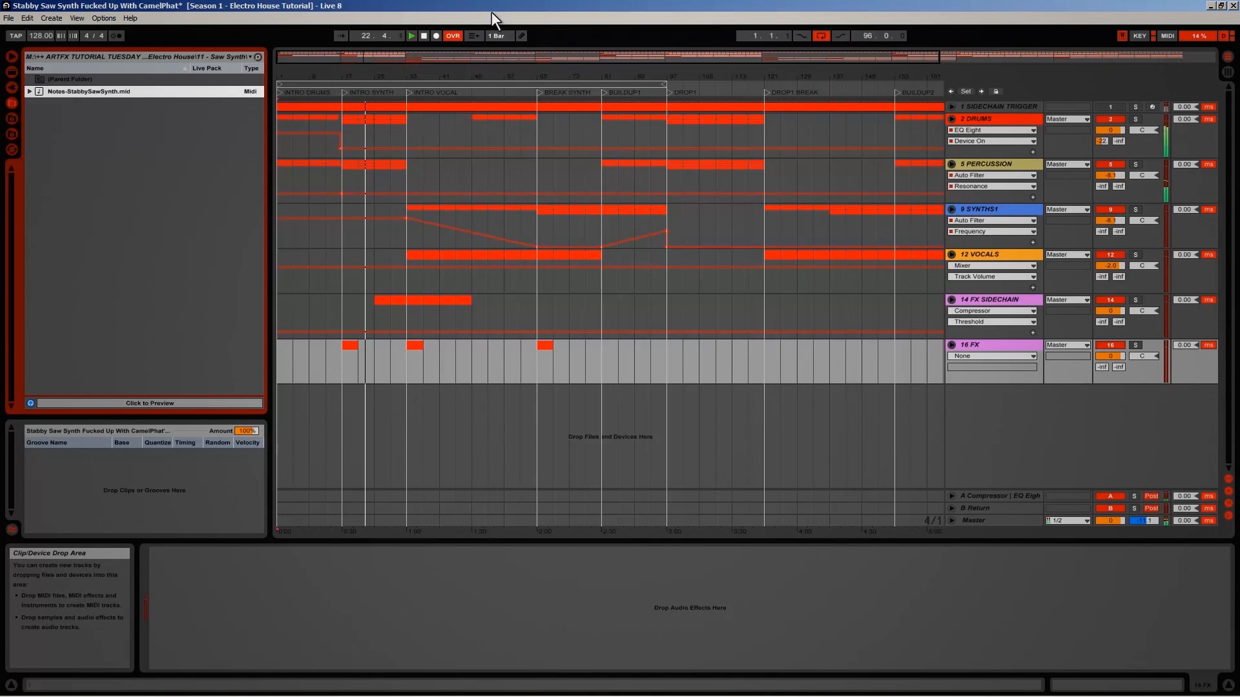
Stop playback and insert a new MIDI track below the 16 FX track
{"action": "left_click", "coordinate": [423, 37]}
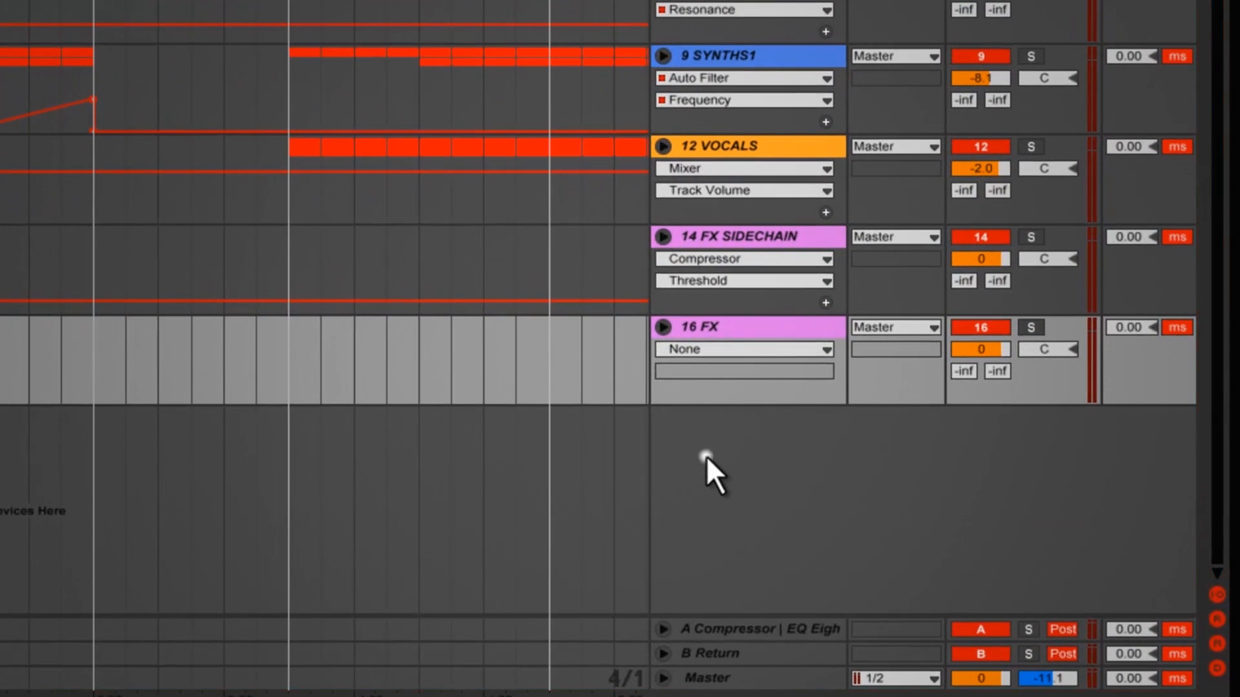
{"action": "right_click", "coordinate": [973, 410]}
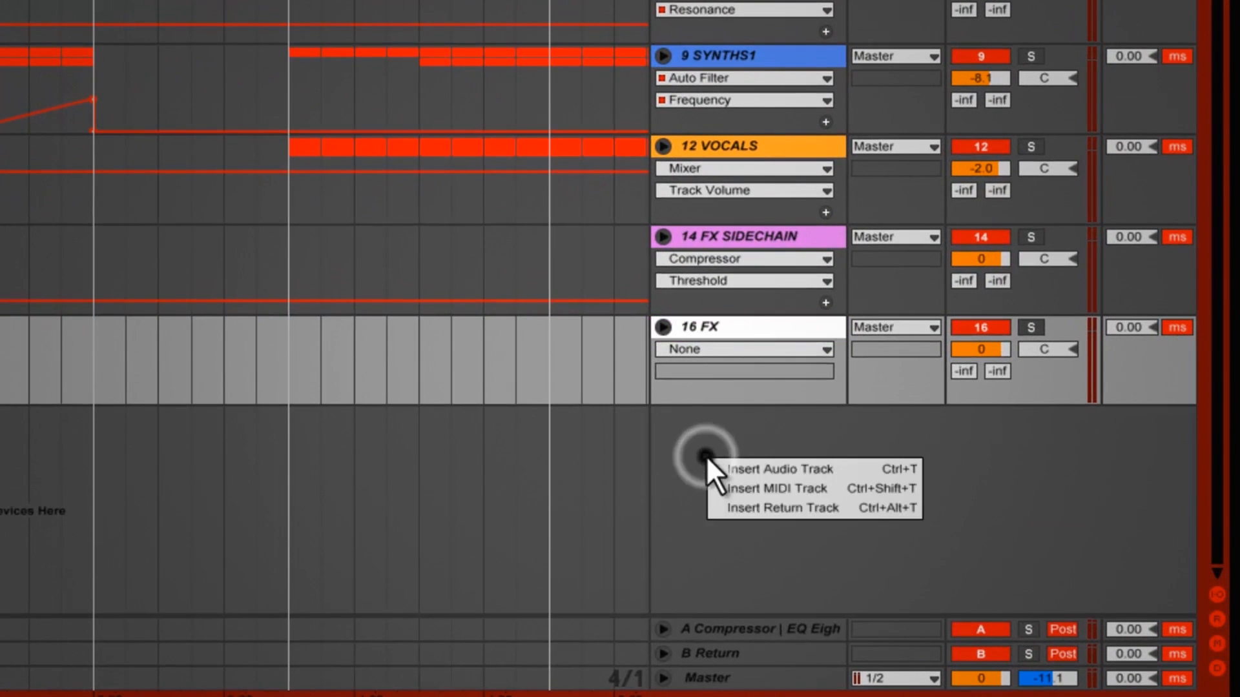
{"action": "left_click", "coordinate": [756, 489]}
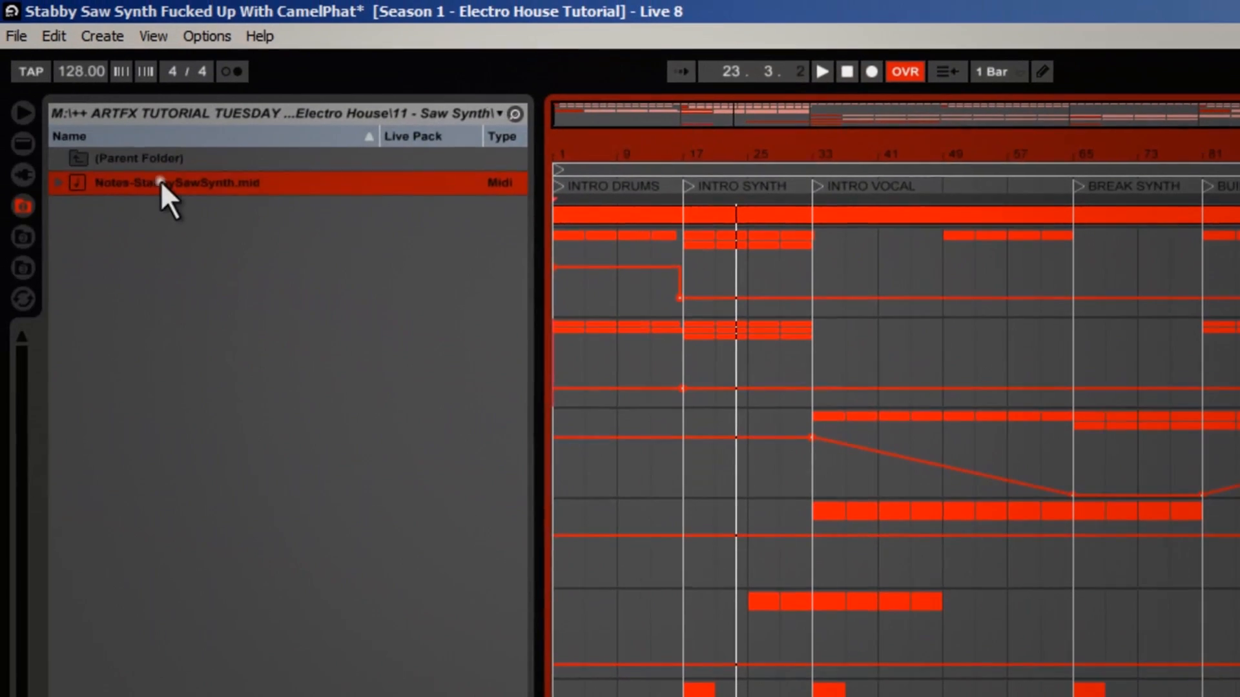
Import Notes-StabbySawSynth.mid at the start of the new MIDI track without its tempo and time signature data
{"action": "left_click_drag", "start_coordinate": [160, 181], "coordinate": [510, 696]}
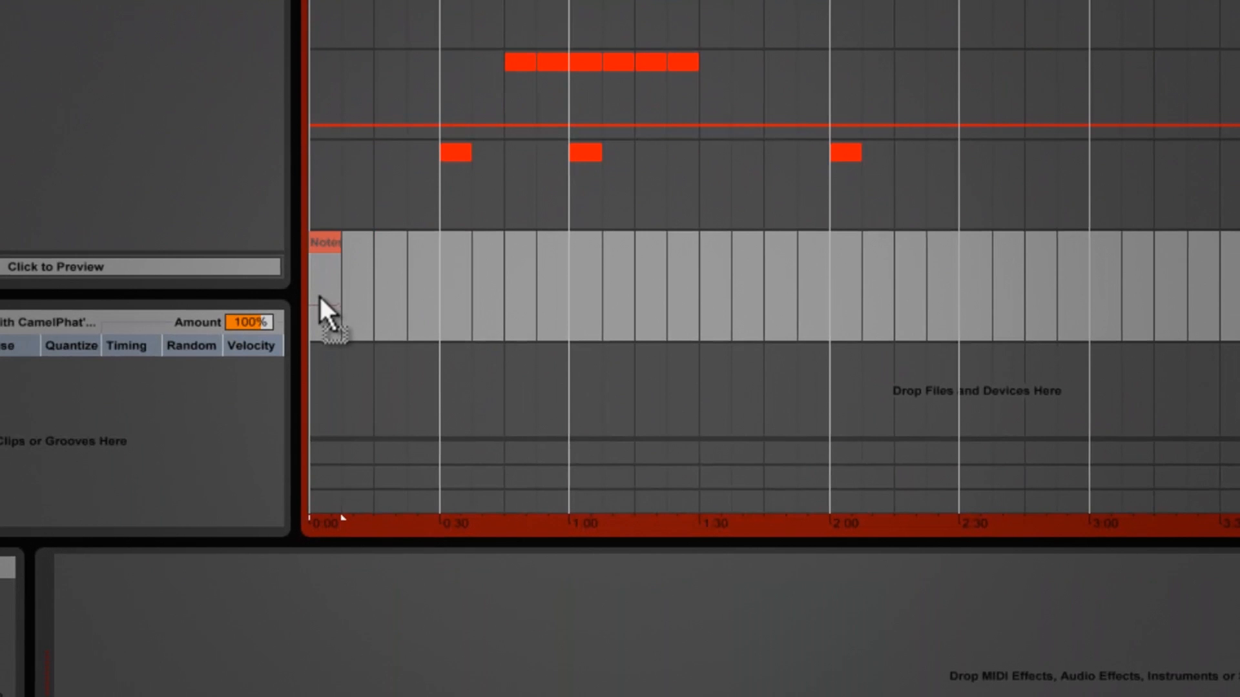
{"action": "left_click_drag", "start_coordinate": [319, 295], "coordinate": [319, 296]}
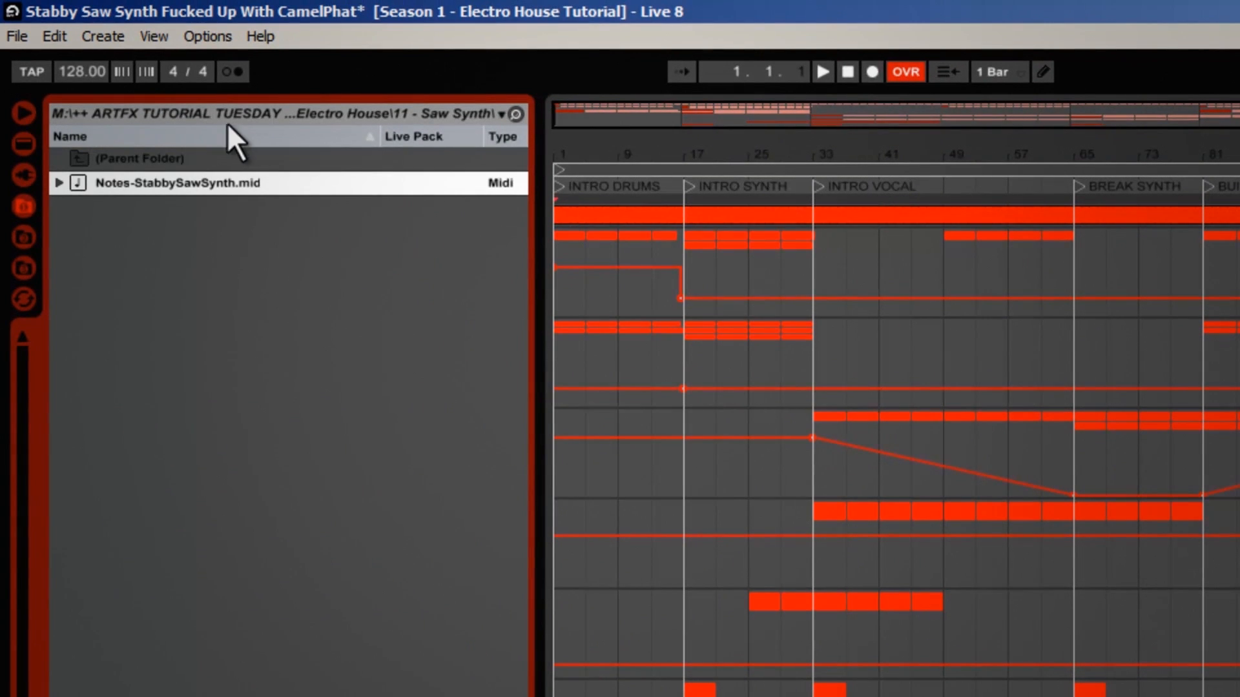
{"action": "mouse_move", "coordinate": [204, 187]}
{"action": "left_mouse_down"}
{"action": "mouse_move", "coordinate": [388, 360]}
{"action": "mouse_move", "coordinate": [375, 541]}
{"action": "mouse_move", "coordinate": [196, 321]}
{"action": "left_mouse_up"}
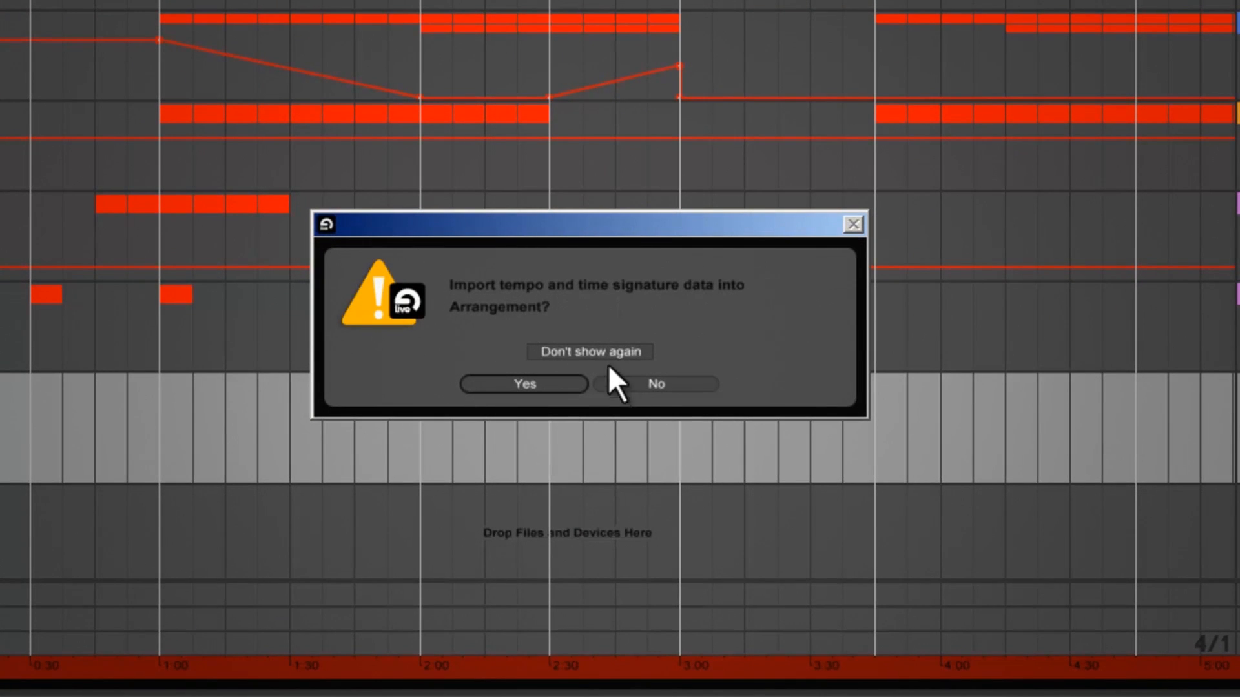
{"action": "left_click", "coordinate": [658, 383]}
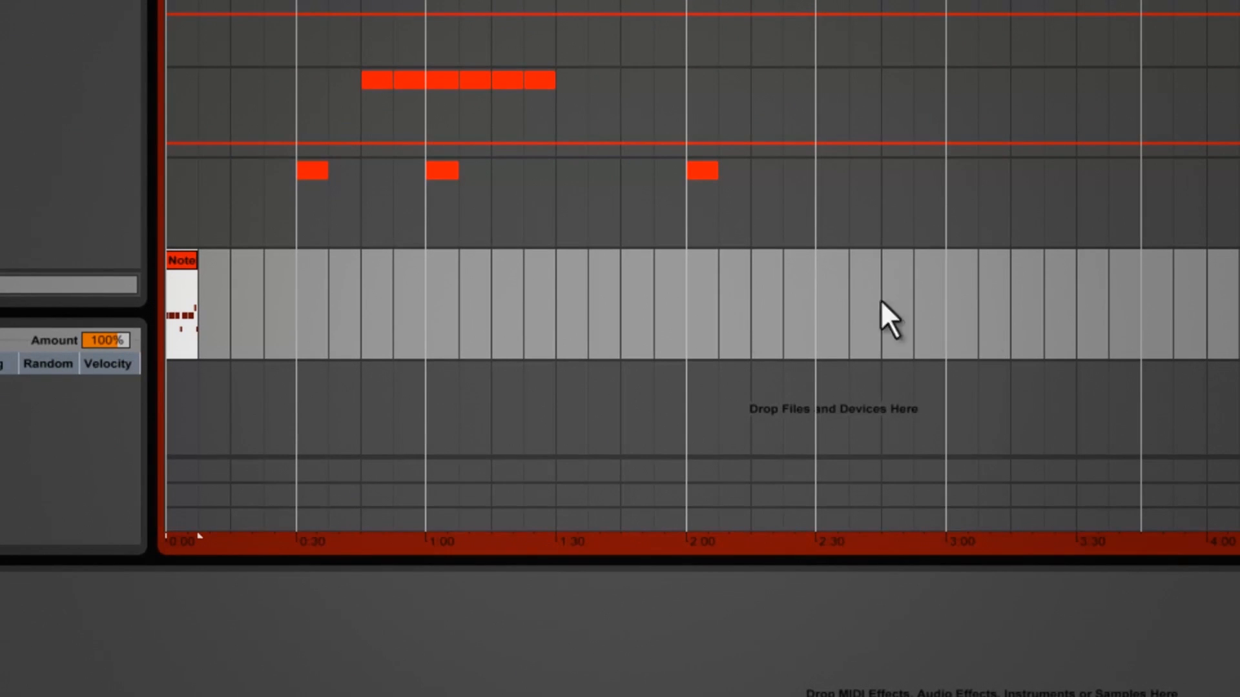
Show the imported clip's notes and extend the looped clip to the BREAK SYNTH marker
{"action": "double_click", "coordinate": [180, 322]}
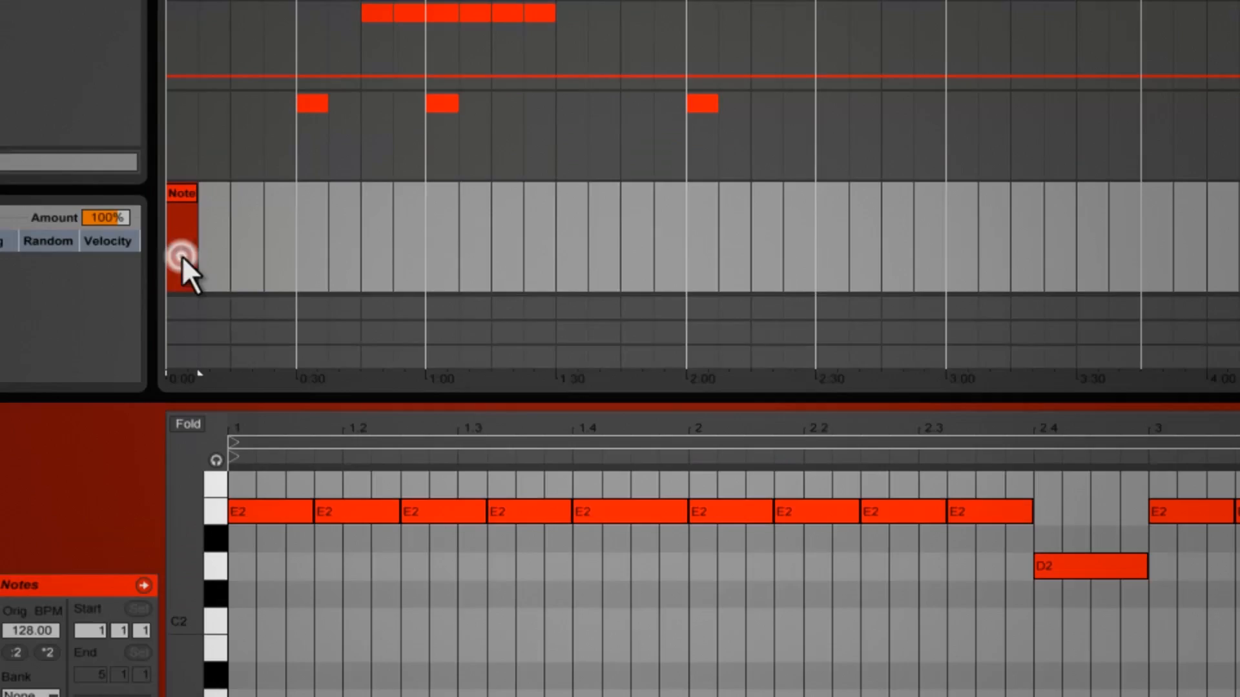
{"action": "left_click", "coordinate": [353, 568]}
{"action": "scroll", "coordinate": [517, 591], "scroll_direction": "up", "scroll_amount": 2}
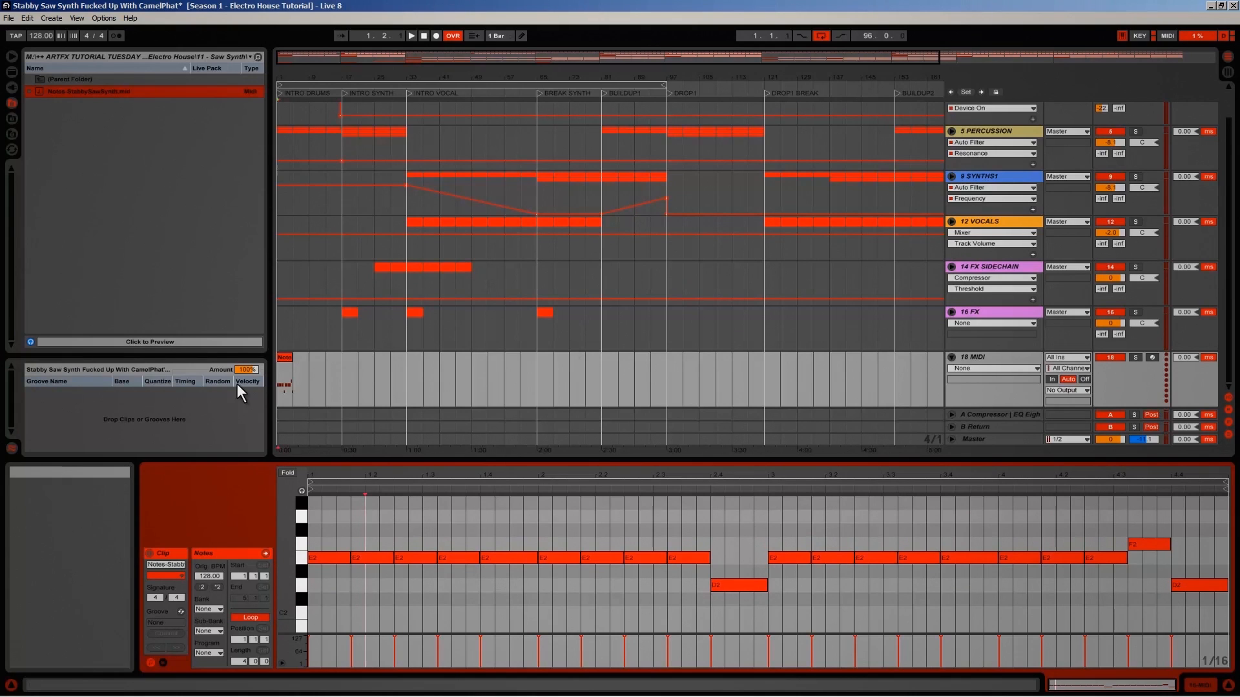
{"action": "left_click_drag", "start_coordinate": [293, 371], "coordinate": [532, 370]}
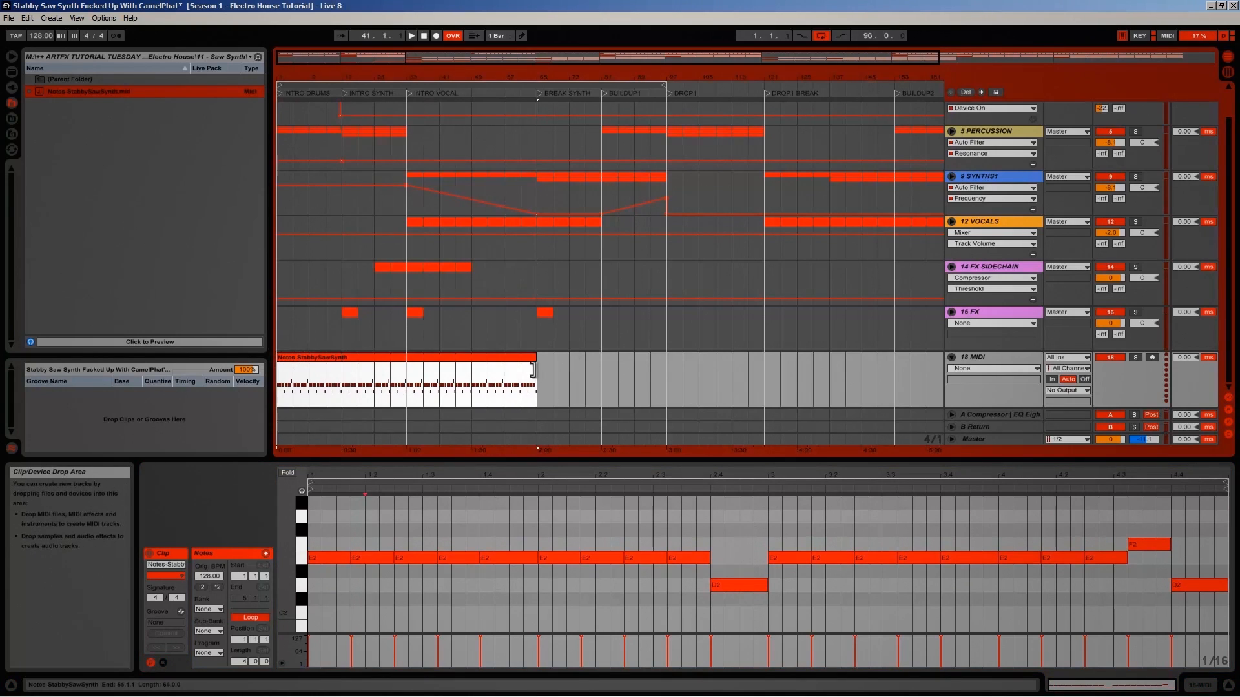
Solo the MIDI track and briefly play its clip from the start of the arrangement
{"action": "left_click", "coordinate": [501, 388]}
{"action": "left_click", "coordinate": [1138, 356]}
{"action": "left_click", "coordinate": [277, 382]}
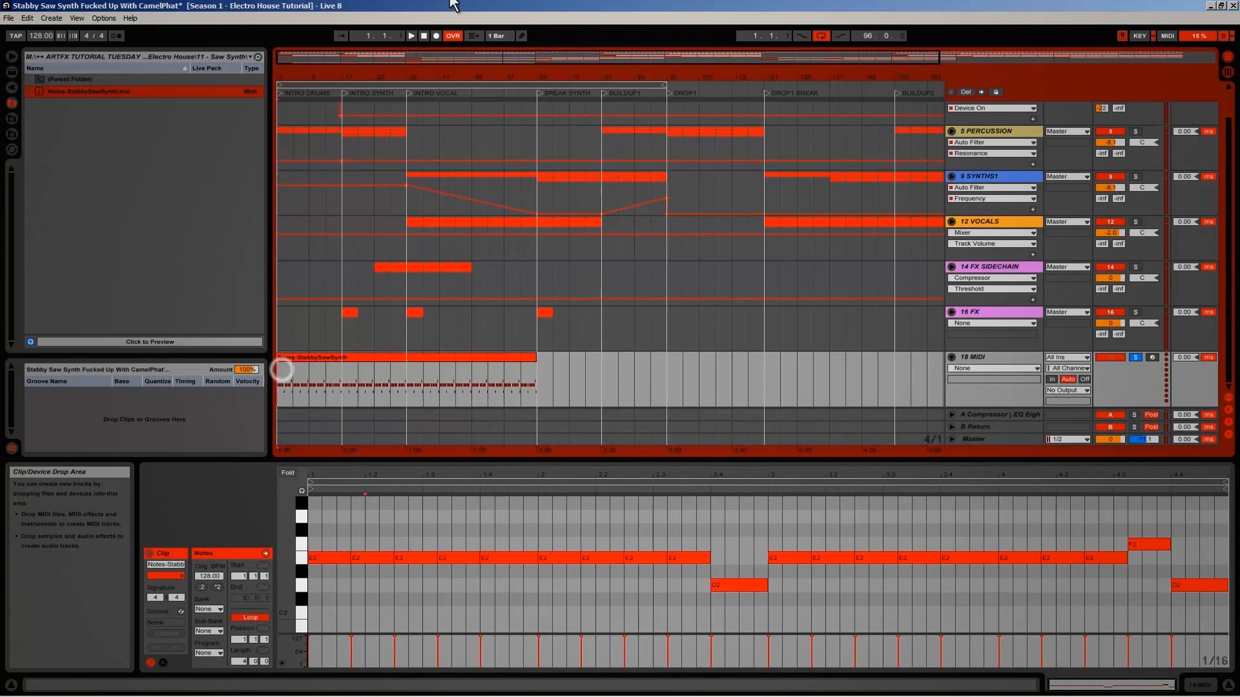
{"action": "left_click", "coordinate": [412, 36]}
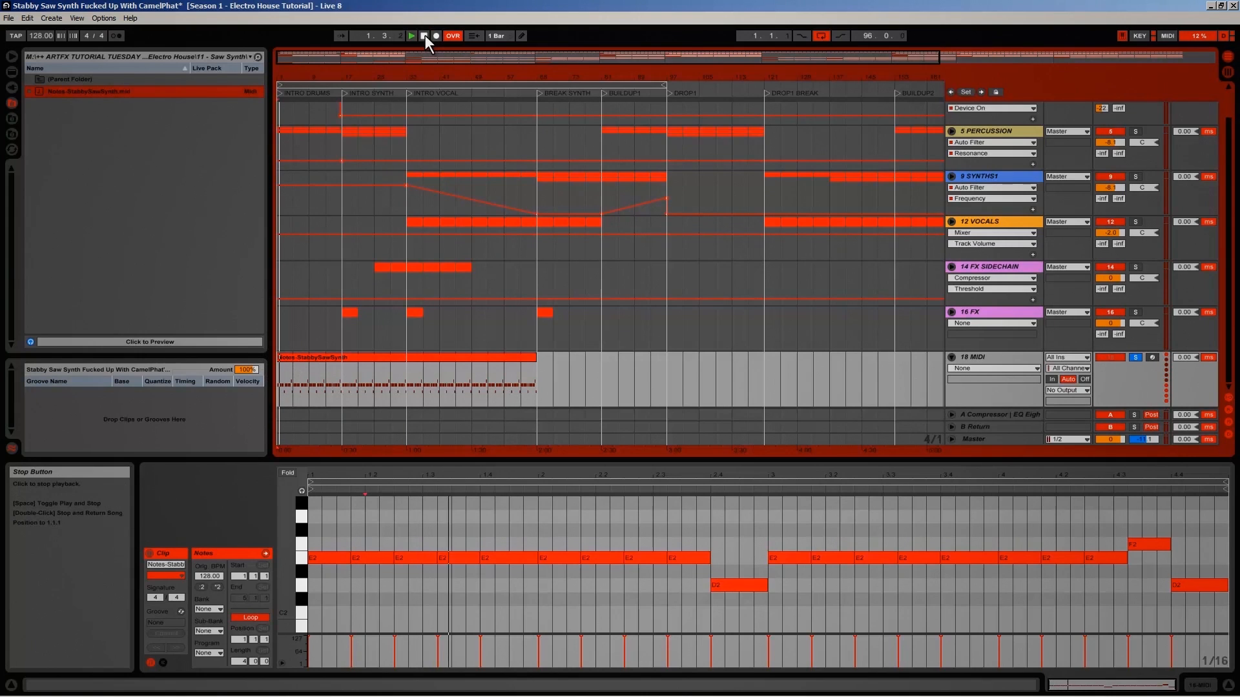
{"action": "left_click", "coordinate": [425, 35]}
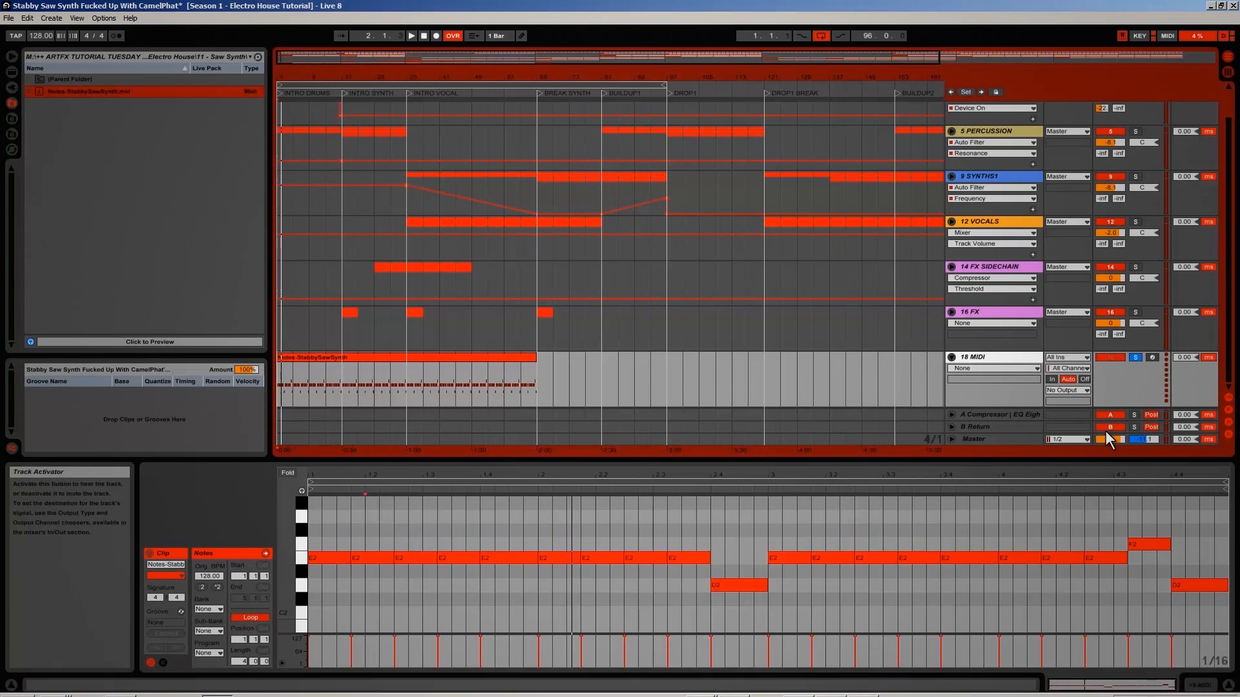
Load the Analog instrument from the Live Devices onto the new MIDI track
{"action": "left_click", "coordinate": [1198, 684]}
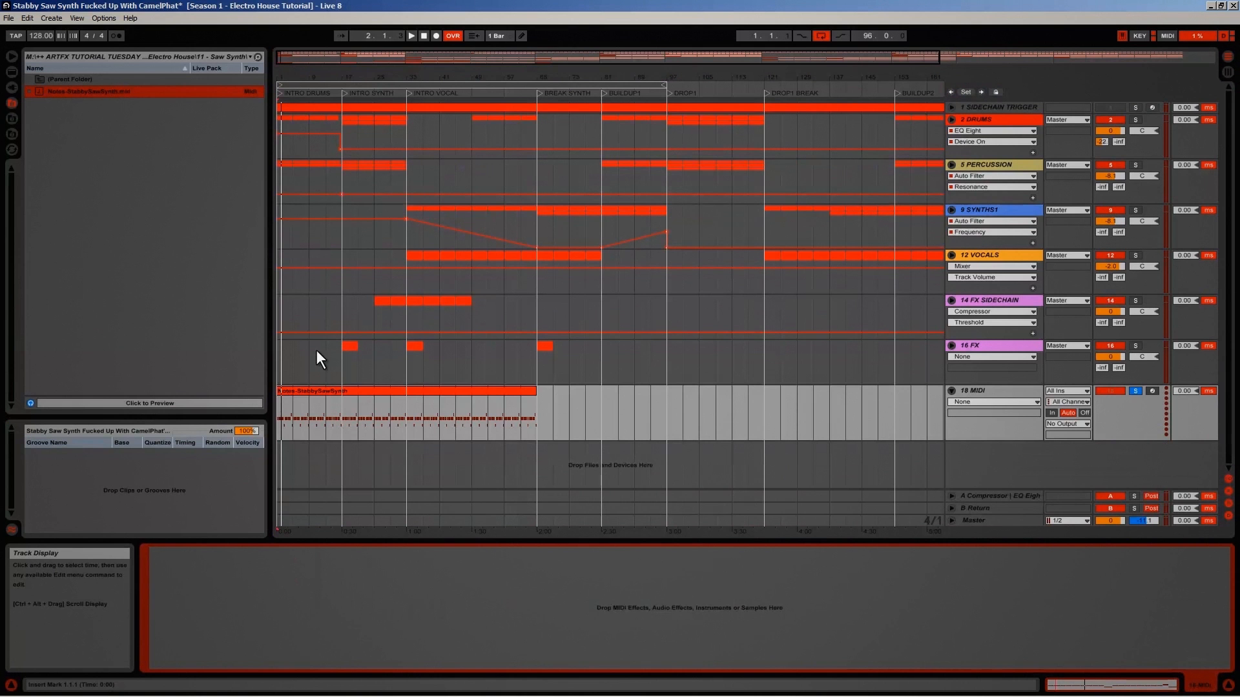
{"action": "left_click", "coordinate": [16, 73]}
{"action": "scroll", "coordinate": [197, 255], "scroll_direction": "up", "scroll_amount": 8}
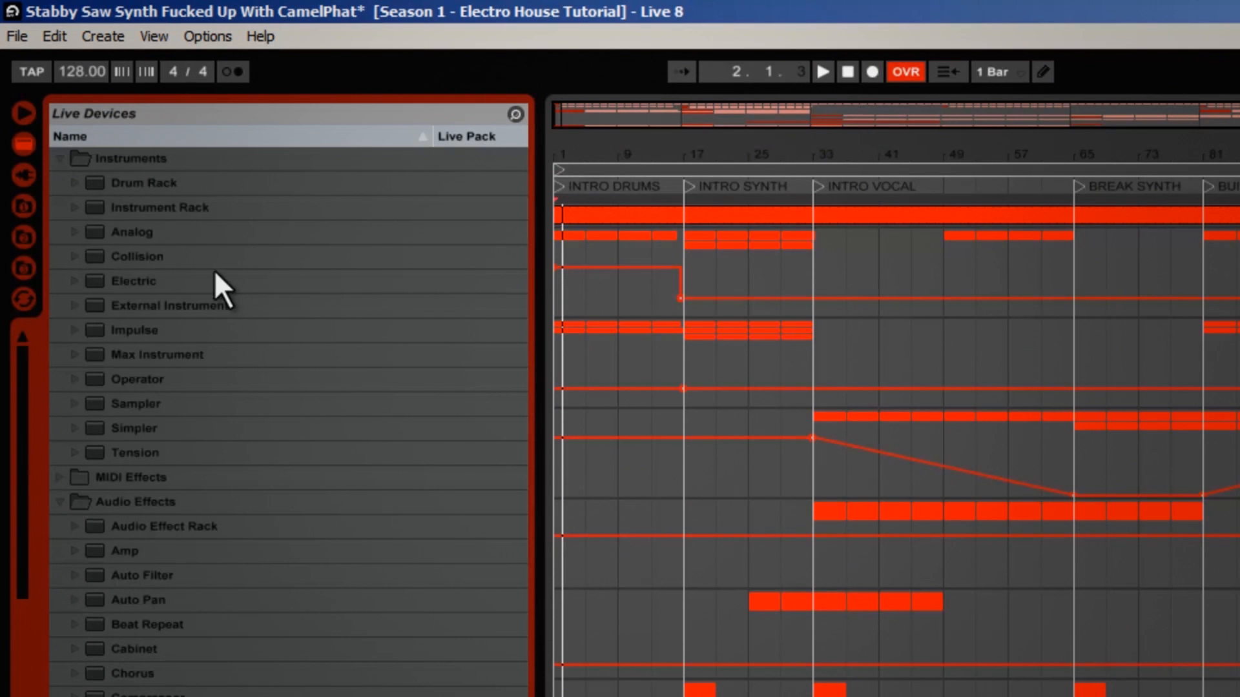
{"action": "left_click", "coordinate": [142, 231]}
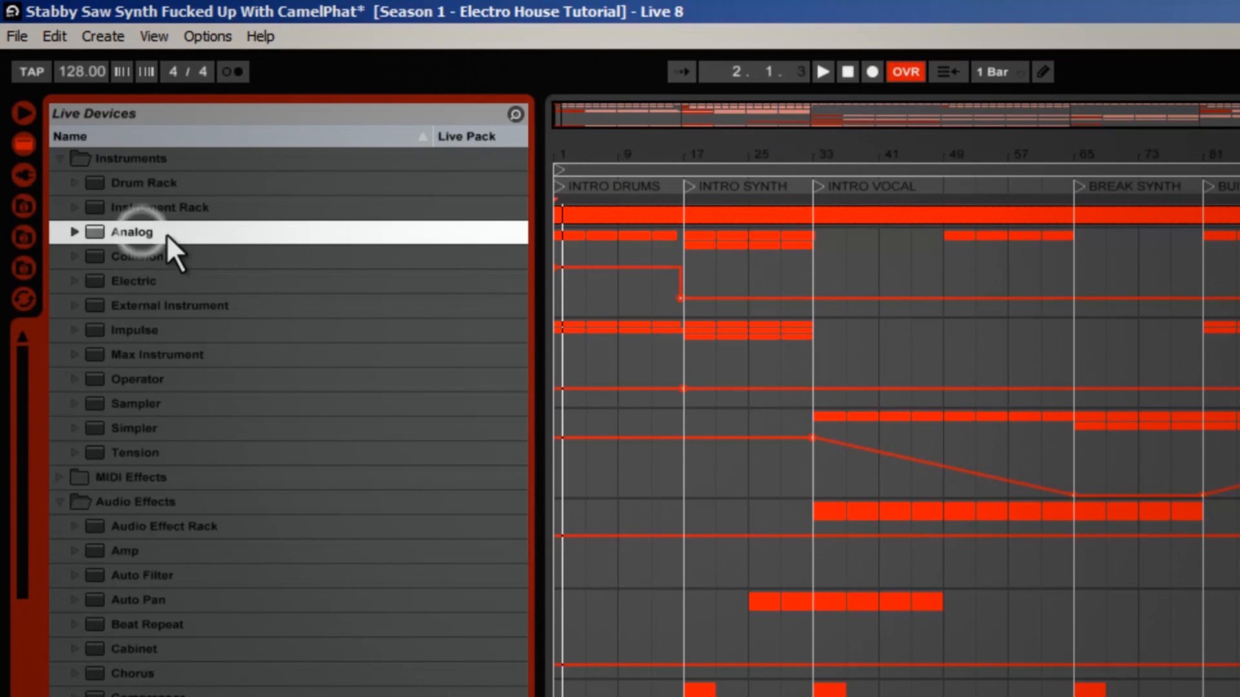
{"action": "left_click_drag", "start_coordinate": [137, 230], "coordinate": [928, 505]}
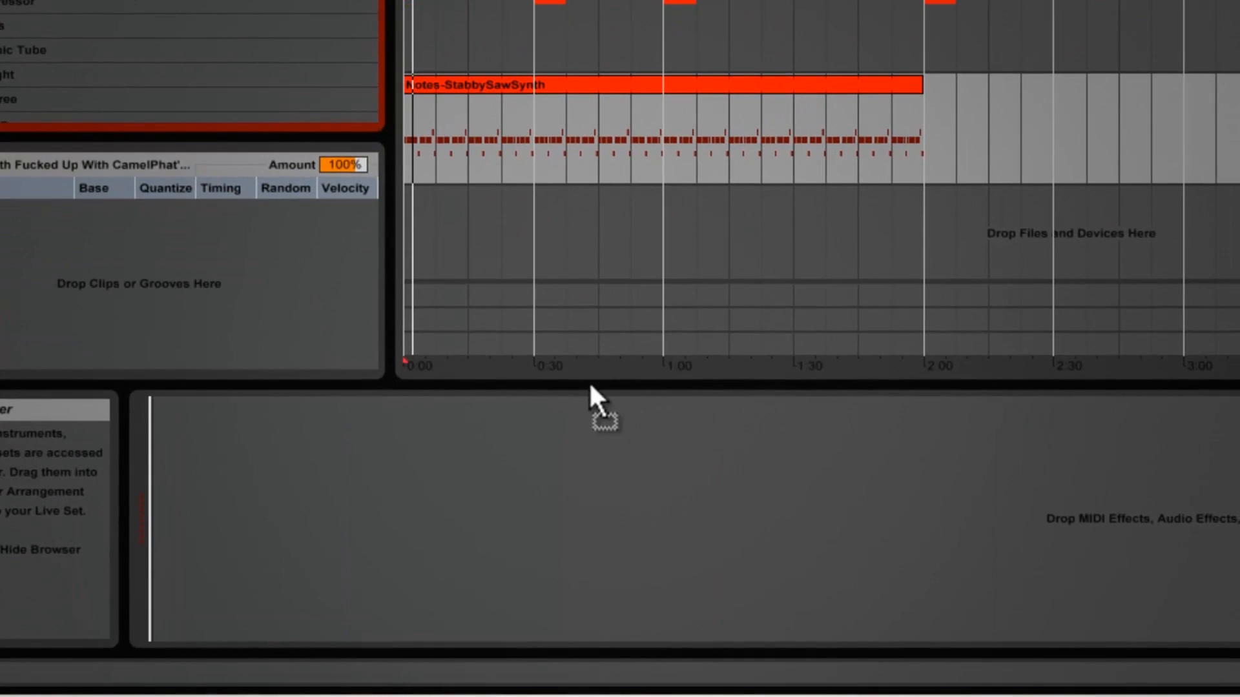
{"action": "left_click_drag", "start_coordinate": [834, 69], "coordinate": [835, 68]}
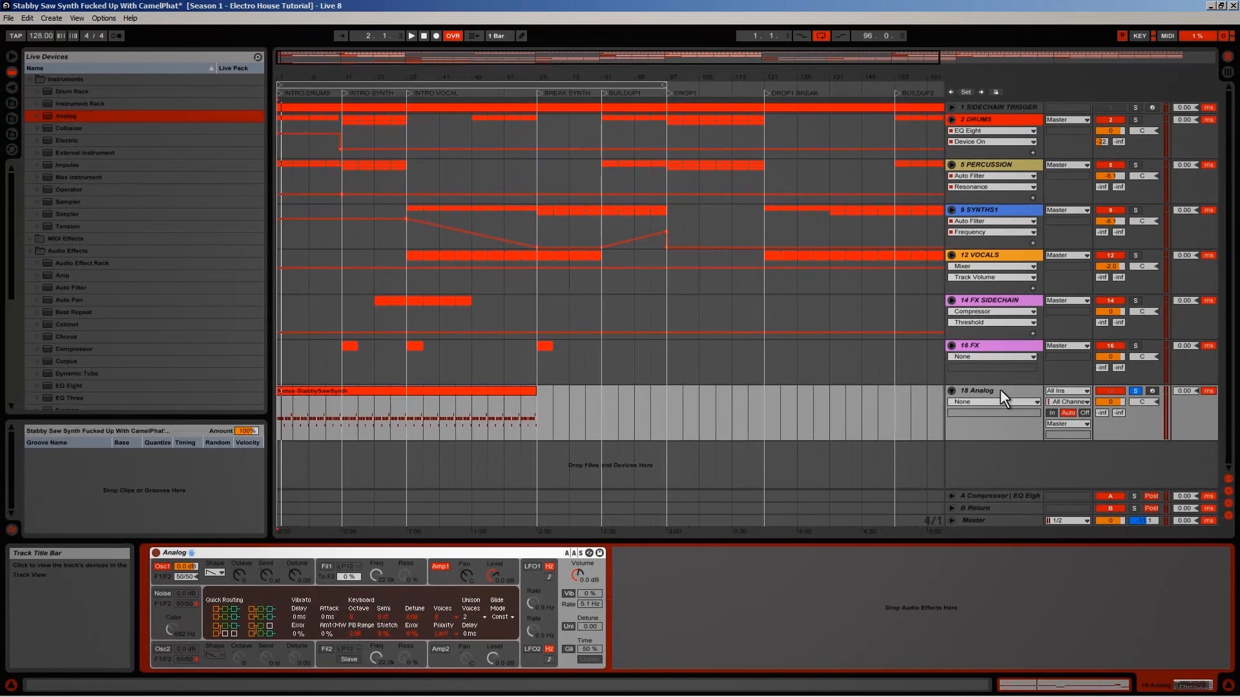
Set Analog's volume to -11 dB and audition the synth with playback looped over the whole clip
{"action": "left_click", "coordinate": [579, 575]}
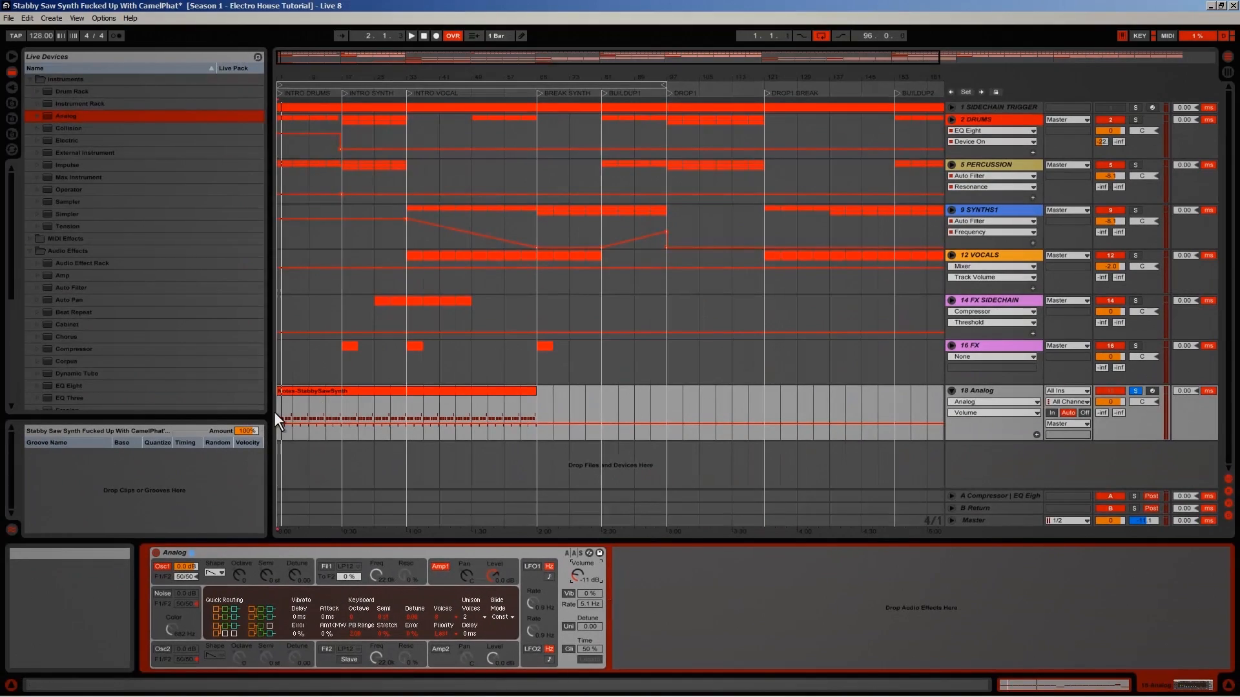
{"action": "left_click", "coordinate": [276, 413]}
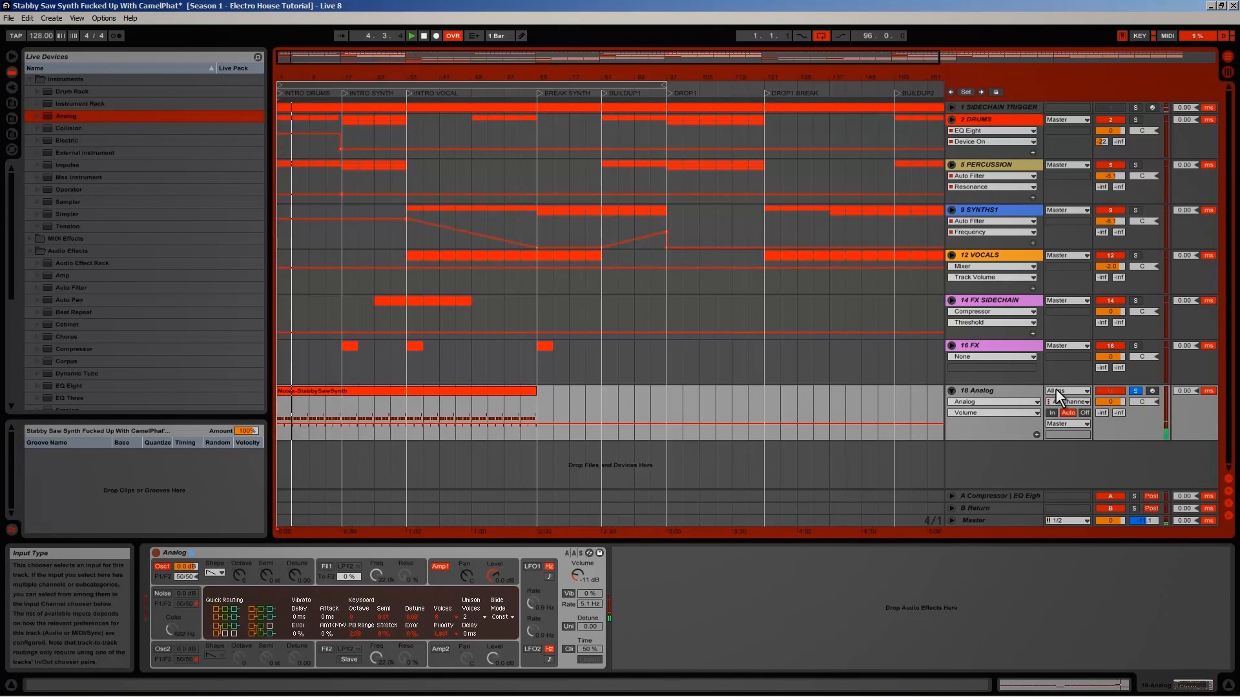
{"action": "left_click", "coordinate": [425, 36]}
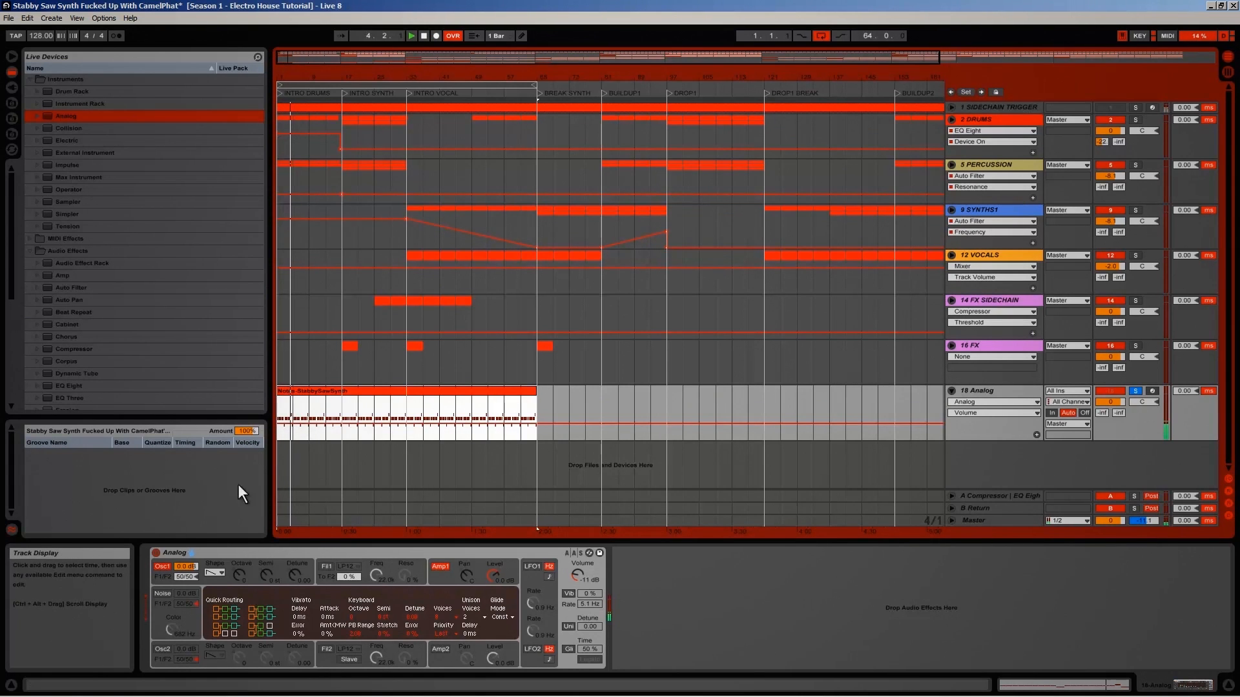
Set Osc1's octave to -1 and enable Osc2 at octave 0, auditioning the layered sound
{"action": "left_click", "coordinate": [240, 574]}
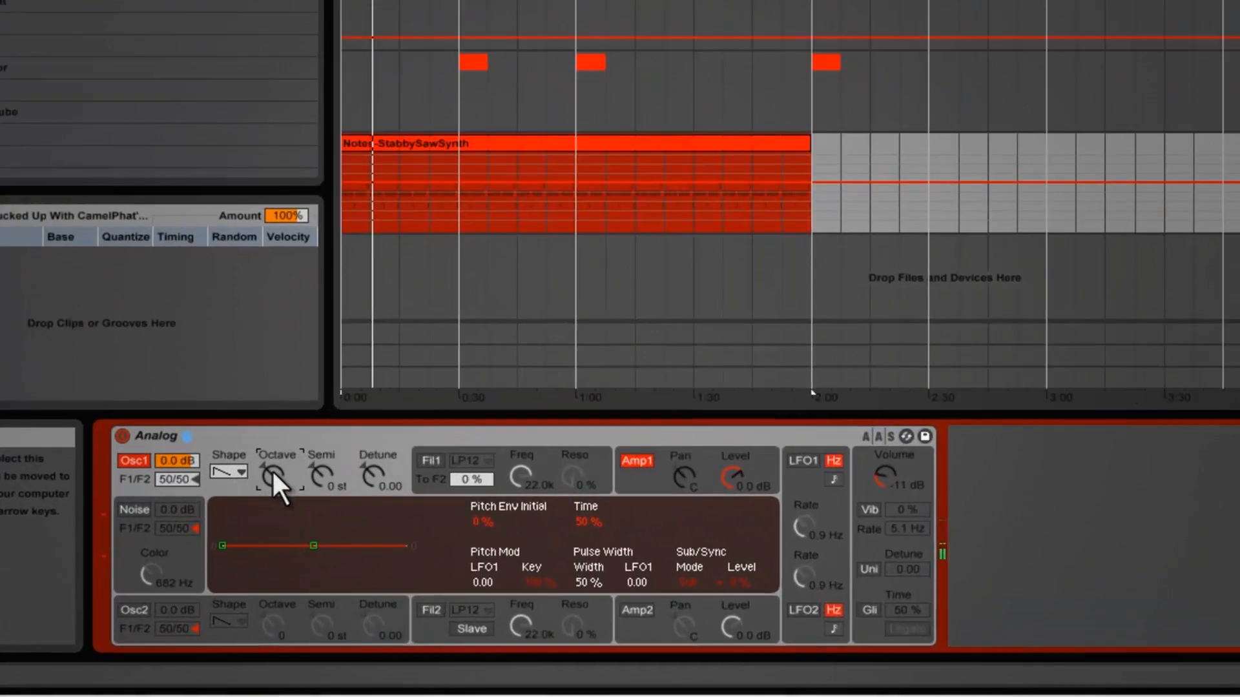
{"action": "left_click_drag", "start_coordinate": [272, 472], "coordinate": [272, 476]}
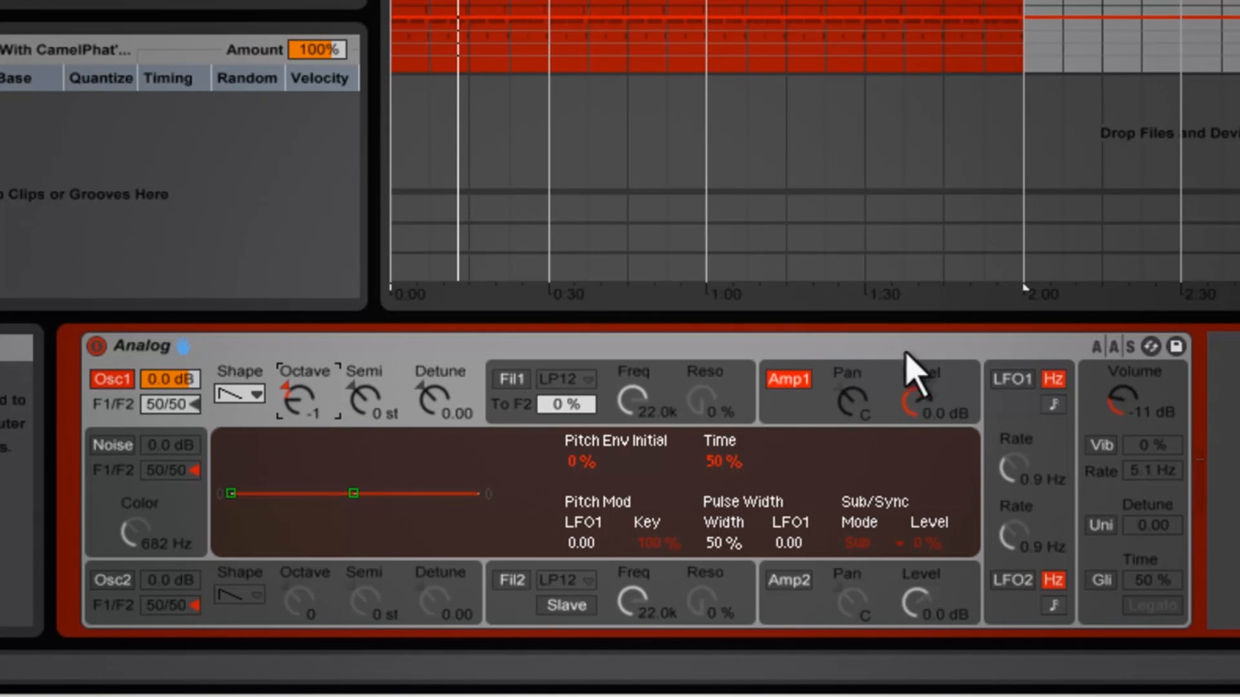
{"action": "left_click", "coordinate": [113, 581]}
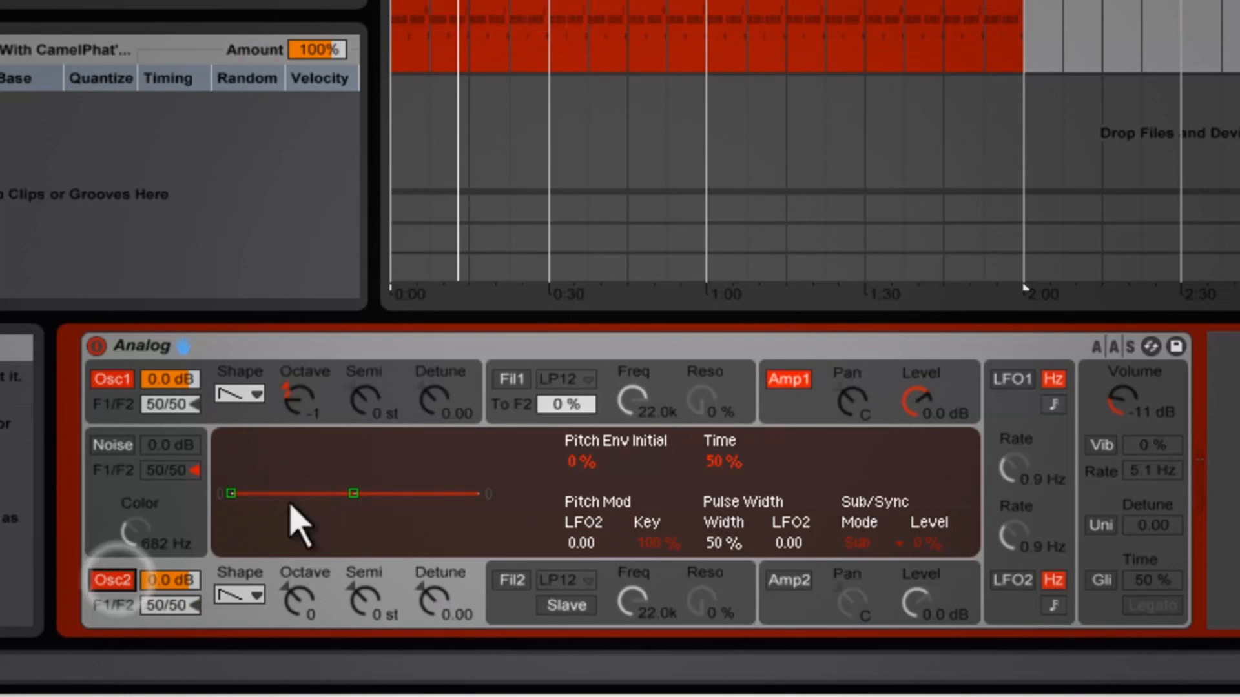
{"action": "left_click", "coordinate": [301, 617]}
{"action": "key", "text": "space"}
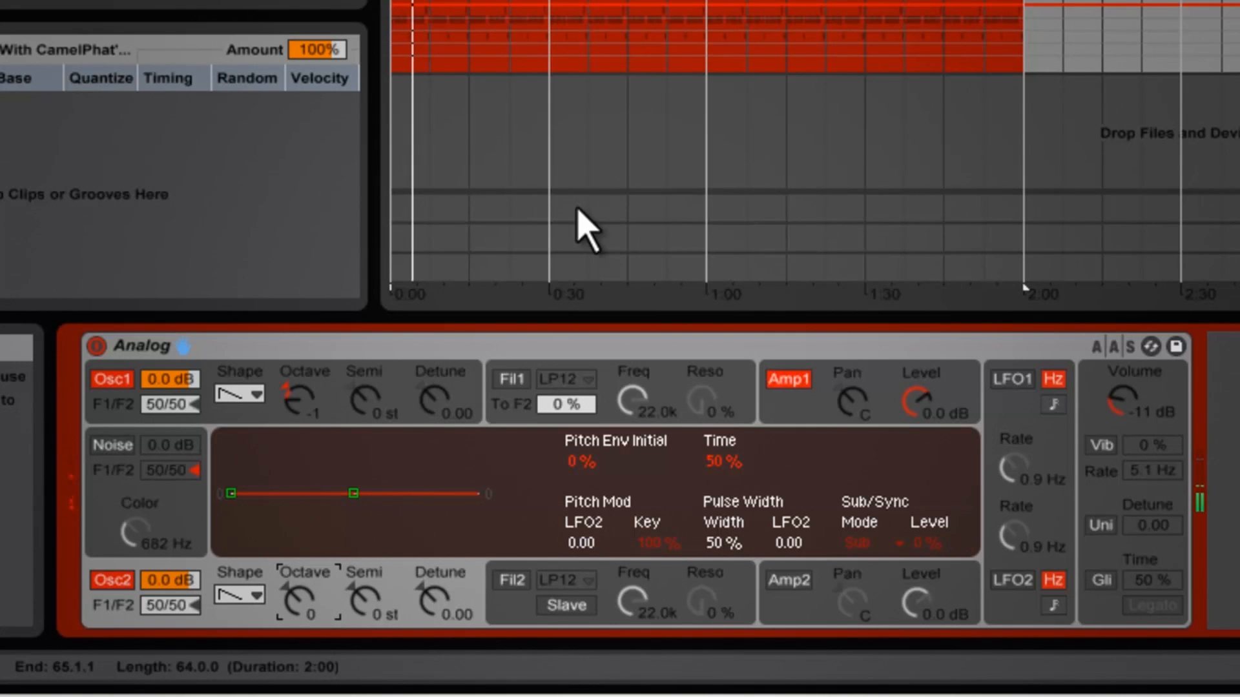
Detune Osc1 to 0.03 and Osc2 to -0.05 while auditioning the sound
{"action": "left_click", "coordinate": [443, 406]}
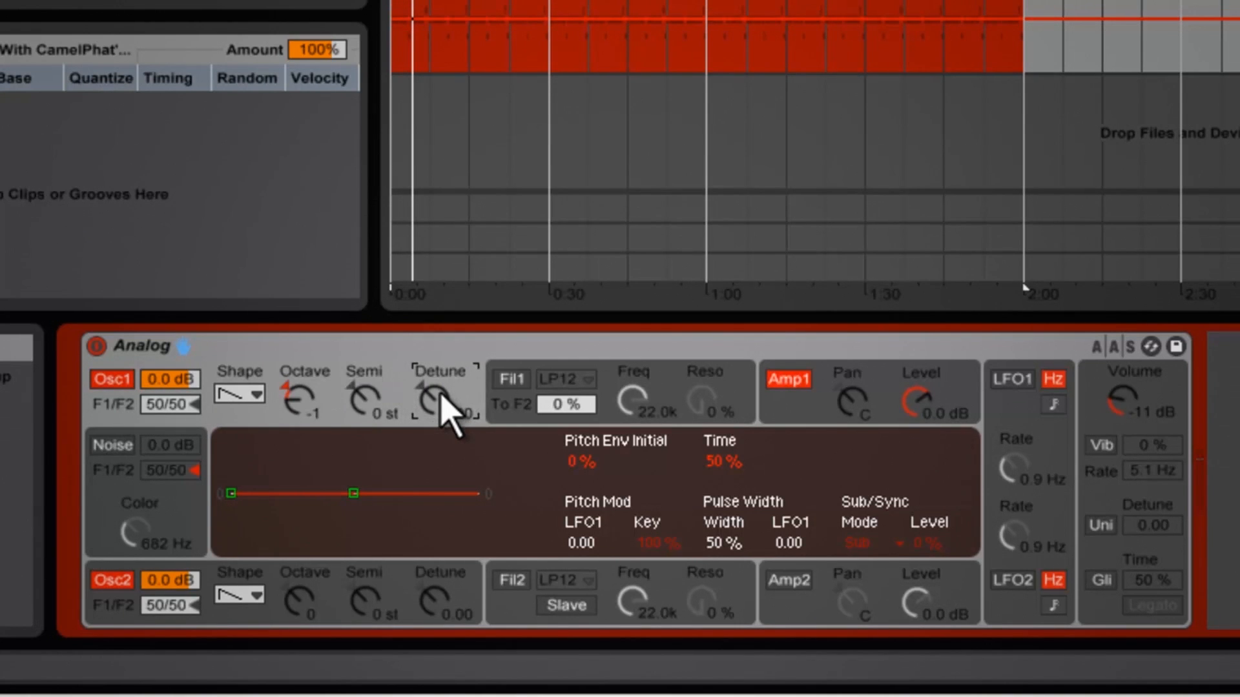
{"action": "left_click_drag", "start_coordinate": [442, 397], "coordinate": [440, 397]}
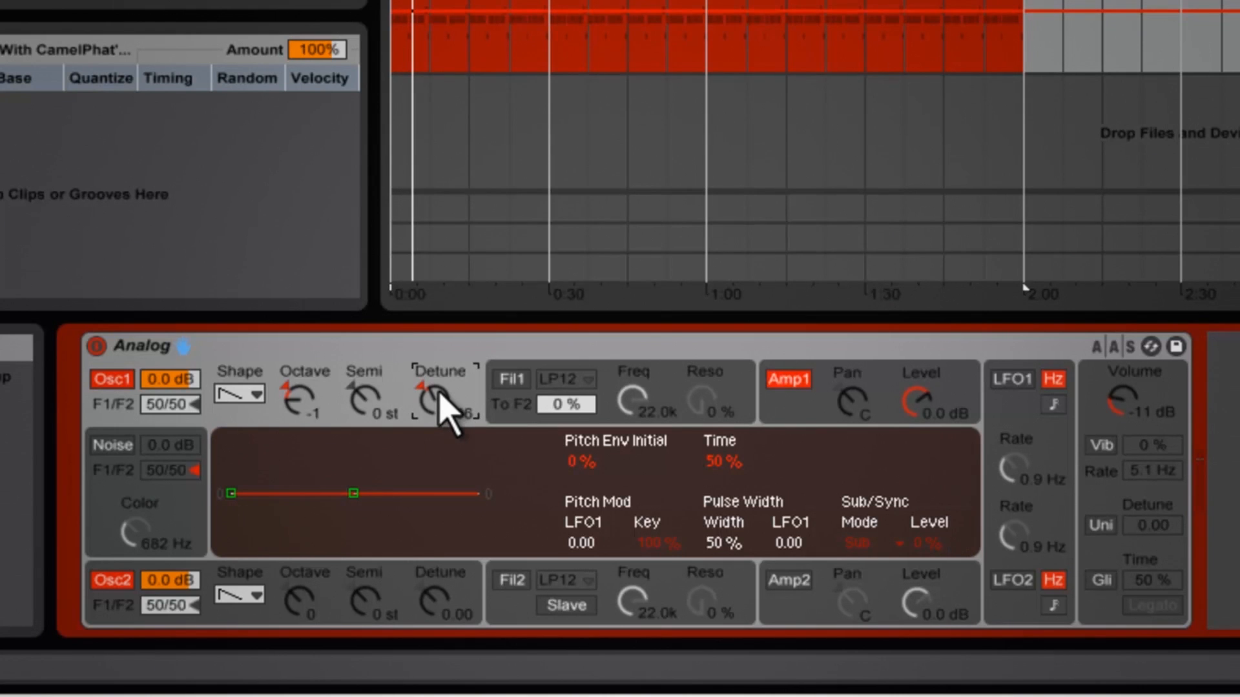
{"action": "left_click_drag", "start_coordinate": [431, 611], "coordinate": [430, 606]}
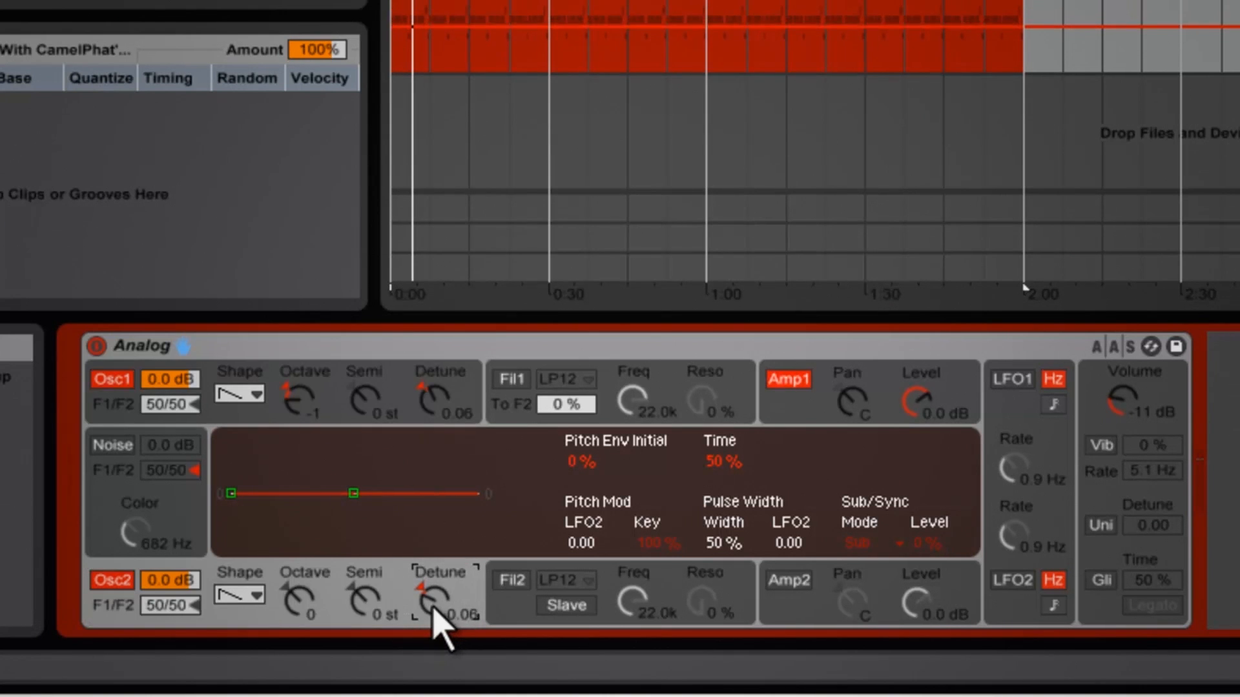
{"action": "left_click", "coordinate": [398, 5]}
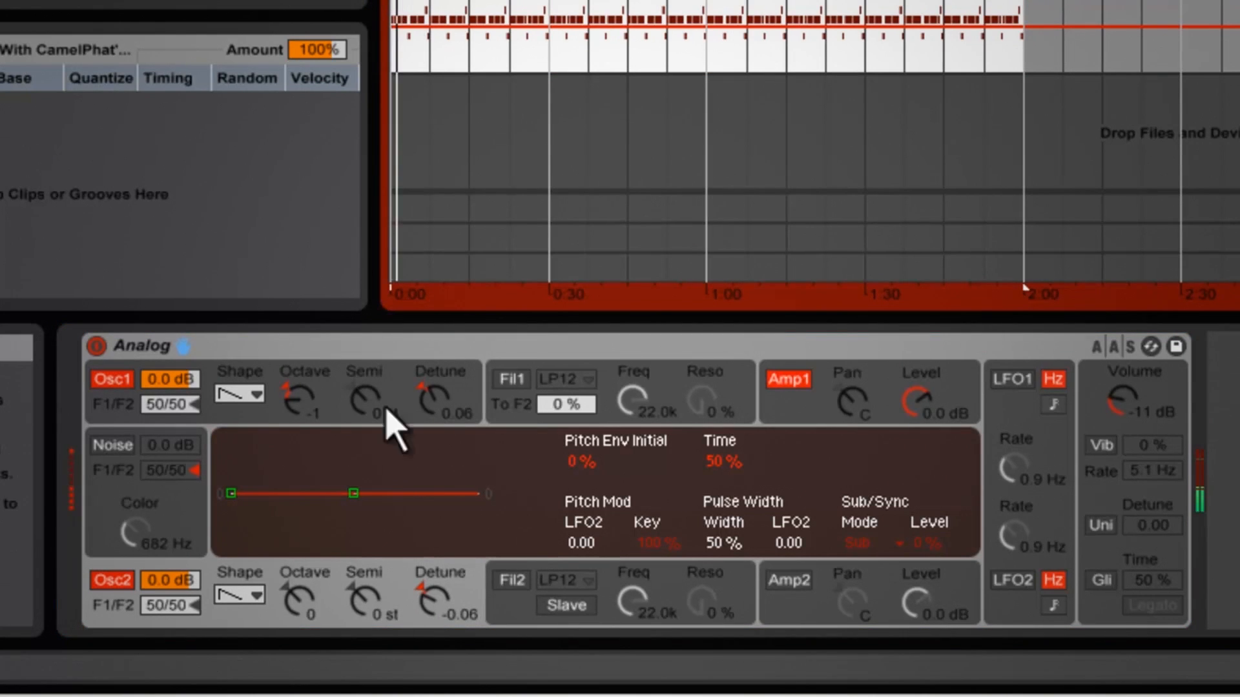
{"action": "left_click_drag", "start_coordinate": [439, 604], "coordinate": [439, 603]}
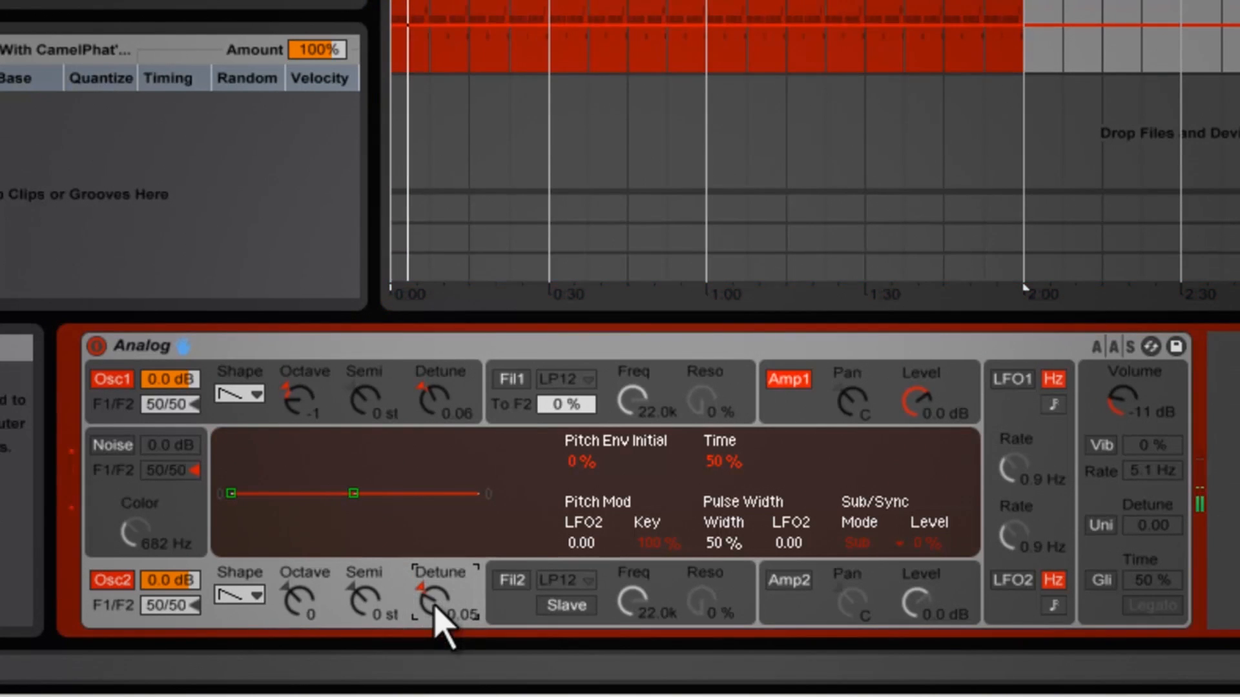
{"action": "left_click_drag", "start_coordinate": [440, 415], "coordinate": [441, 420]}
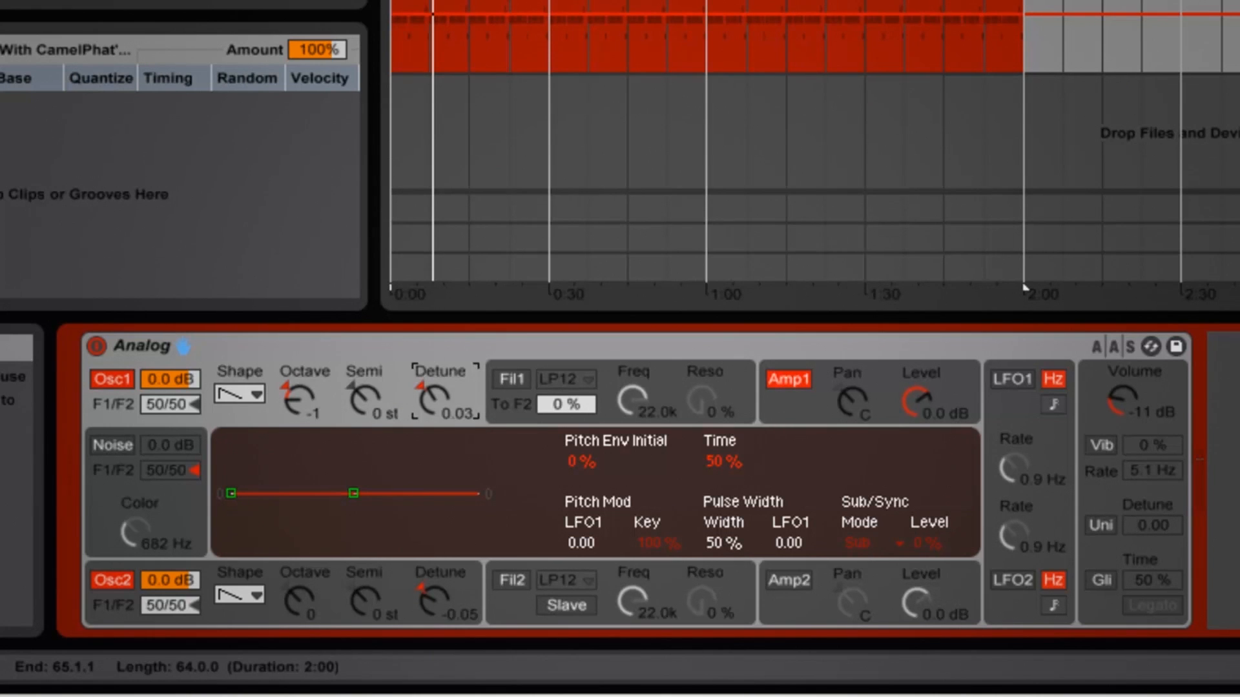
Lower Osc2's level to -5.0 dB and enable both filters, Fil1 and Fil2
{"action": "left_click", "coordinate": [170, 585]}
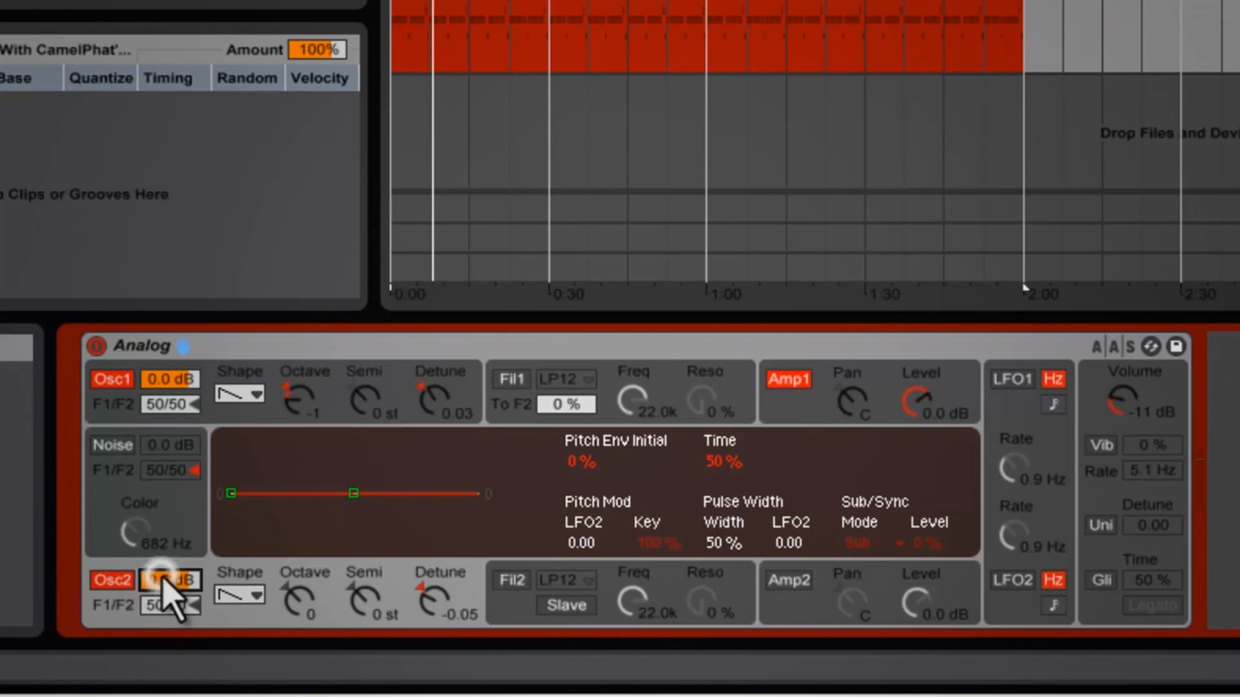
{"action": "left_click_drag", "start_coordinate": [171, 572], "coordinate": [171, 584]}
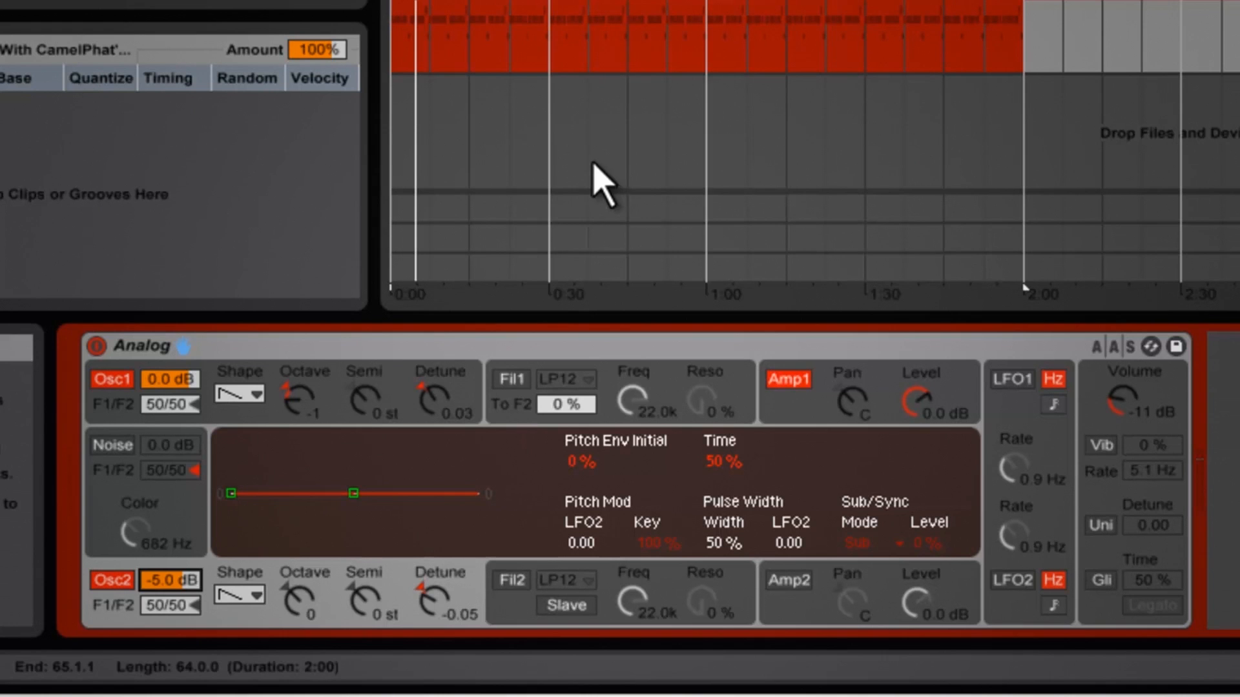
{"action": "left_click", "coordinate": [511, 380]}
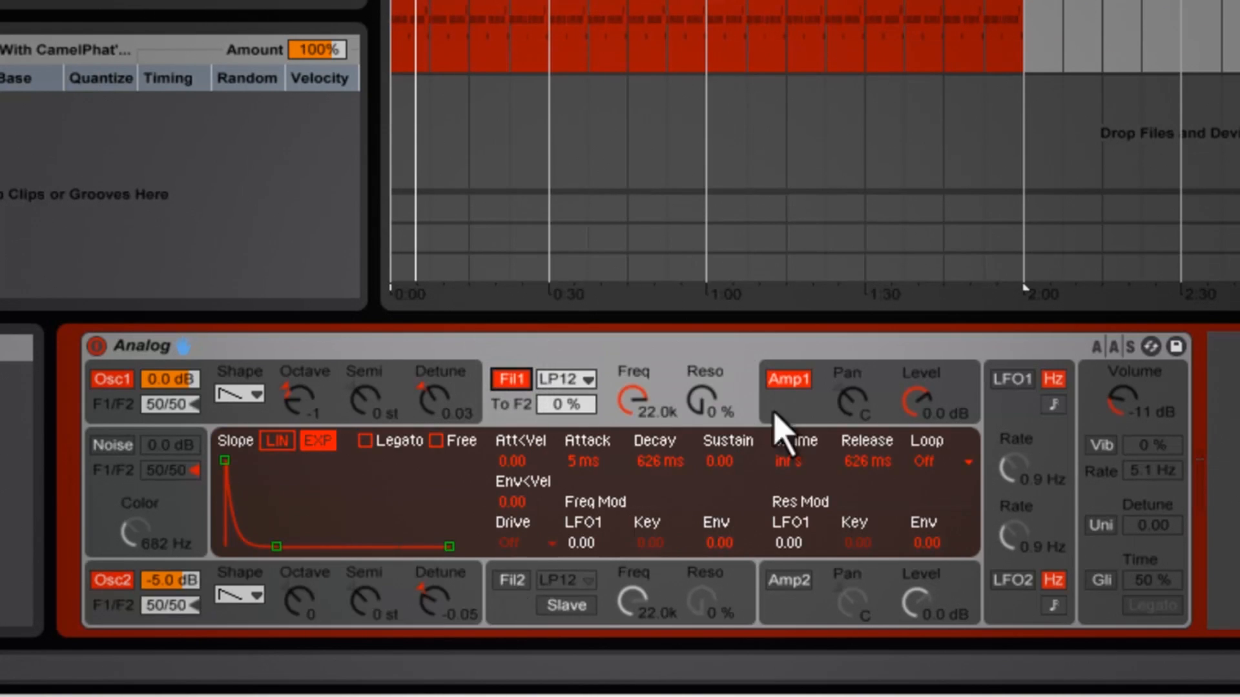
{"action": "left_click", "coordinate": [514, 582]}
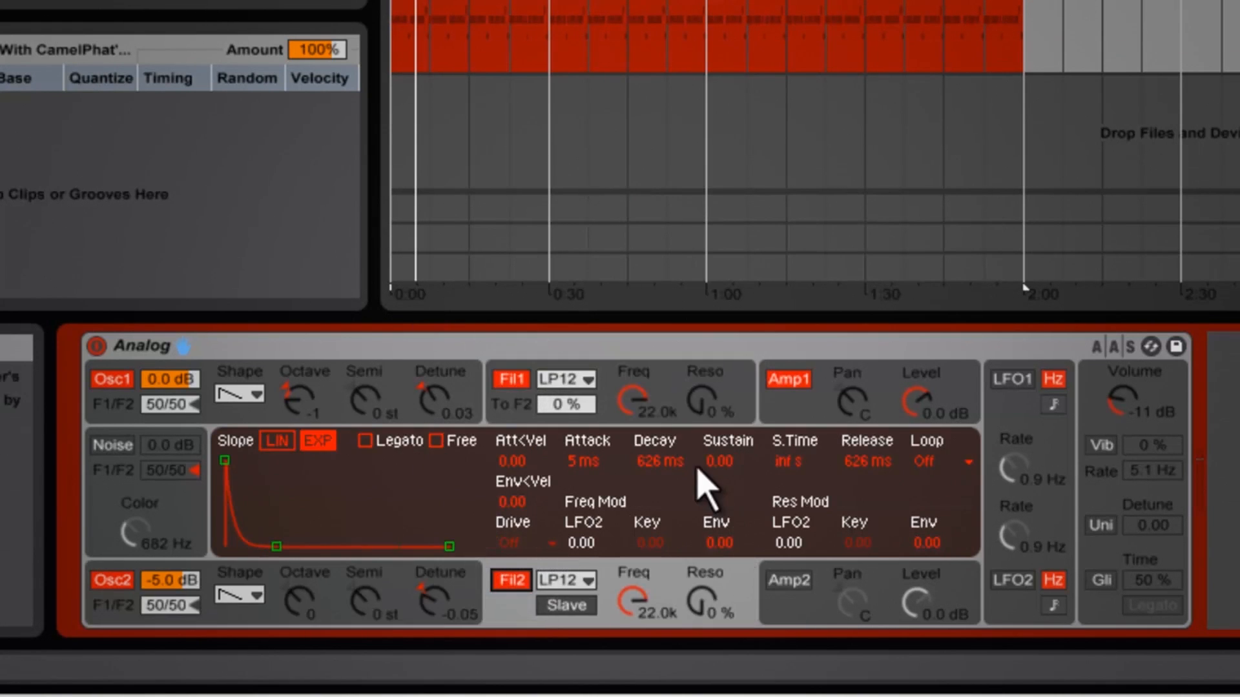
Set Fil1's envelope decay to 283 ms and turn off Osc2 to hear Osc1 alone
{"action": "left_click", "coordinate": [641, 375]}
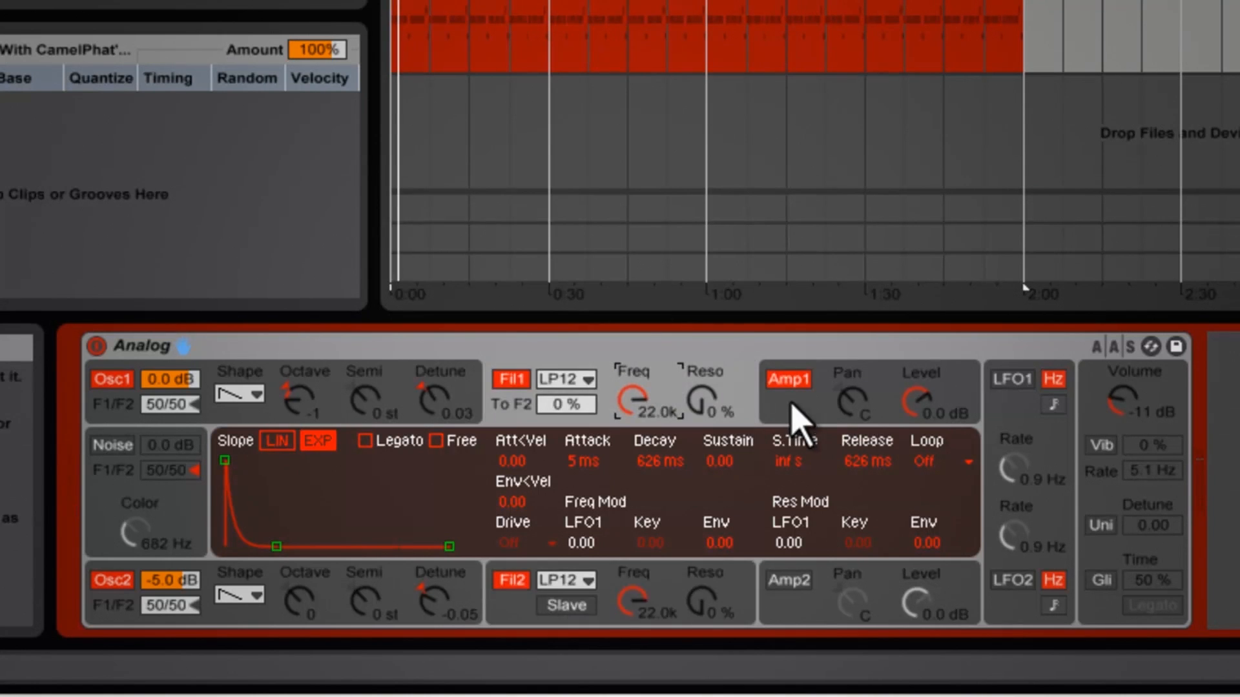
{"action": "left_click_drag", "start_coordinate": [655, 462], "coordinate": [653, 466]}
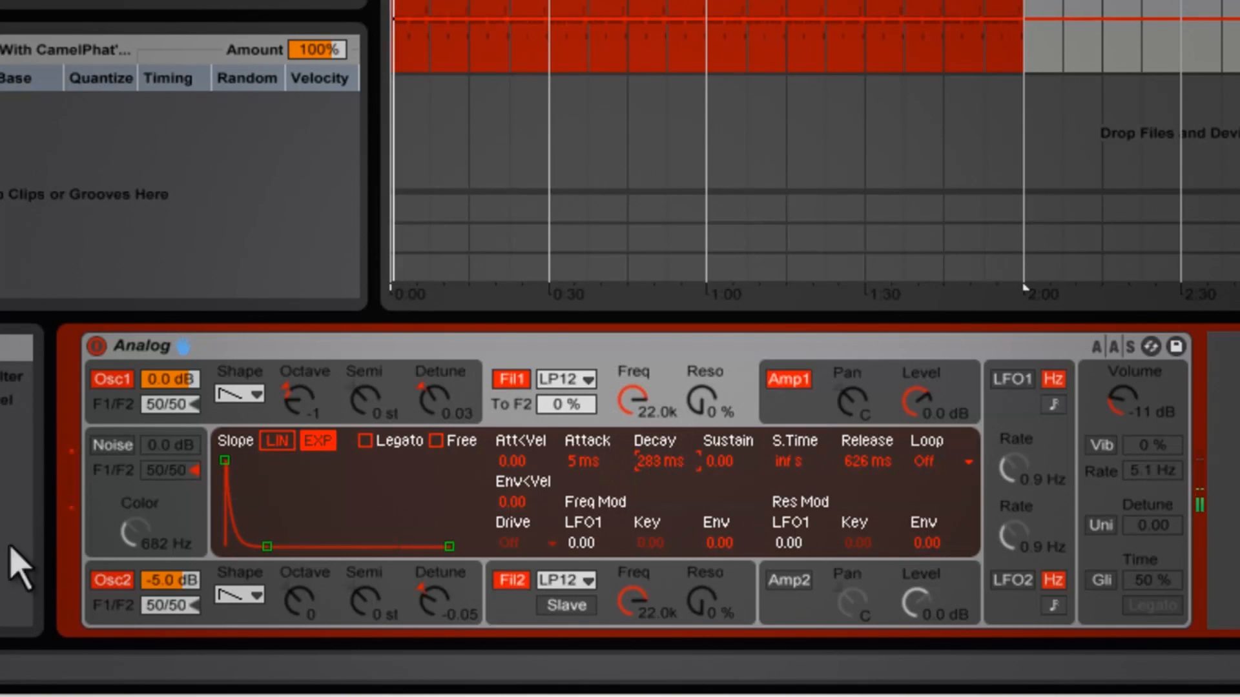
{"action": "left_click", "coordinate": [117, 583]}
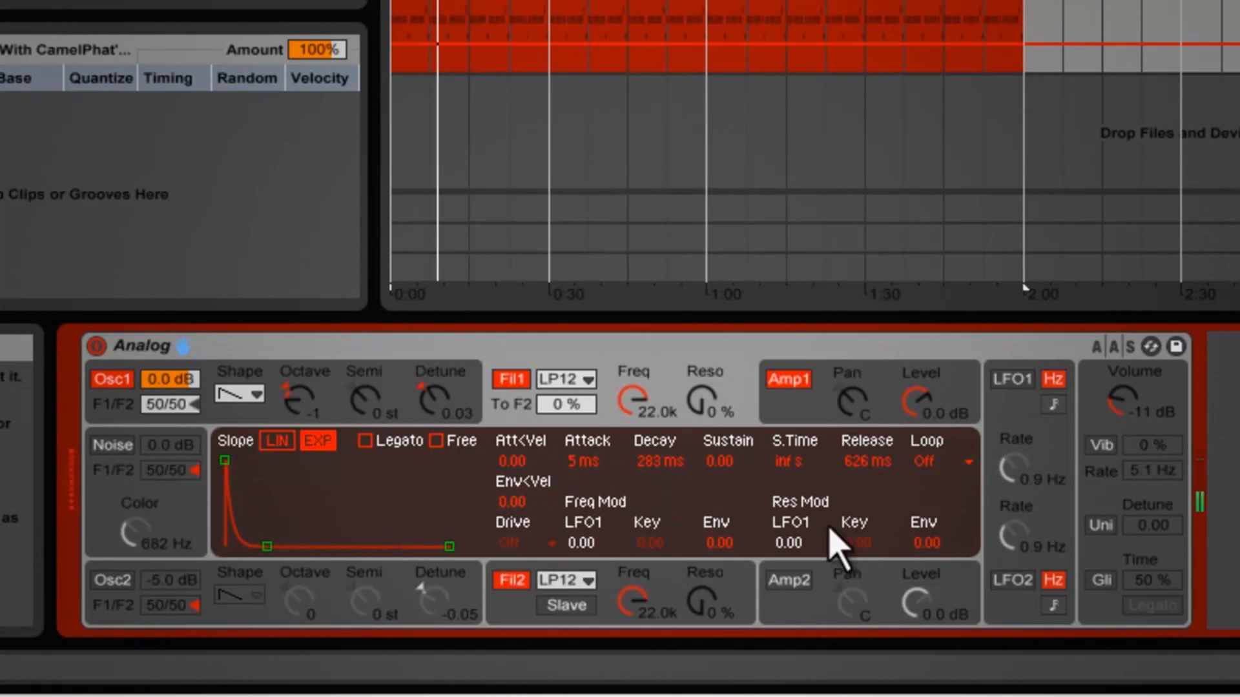
Set Fil1's resonance envelope modulation to 4.00, its cutoff frequency to 8.6k and its envelope decay to 362 ms
{"action": "left_click", "coordinate": [932, 542]}
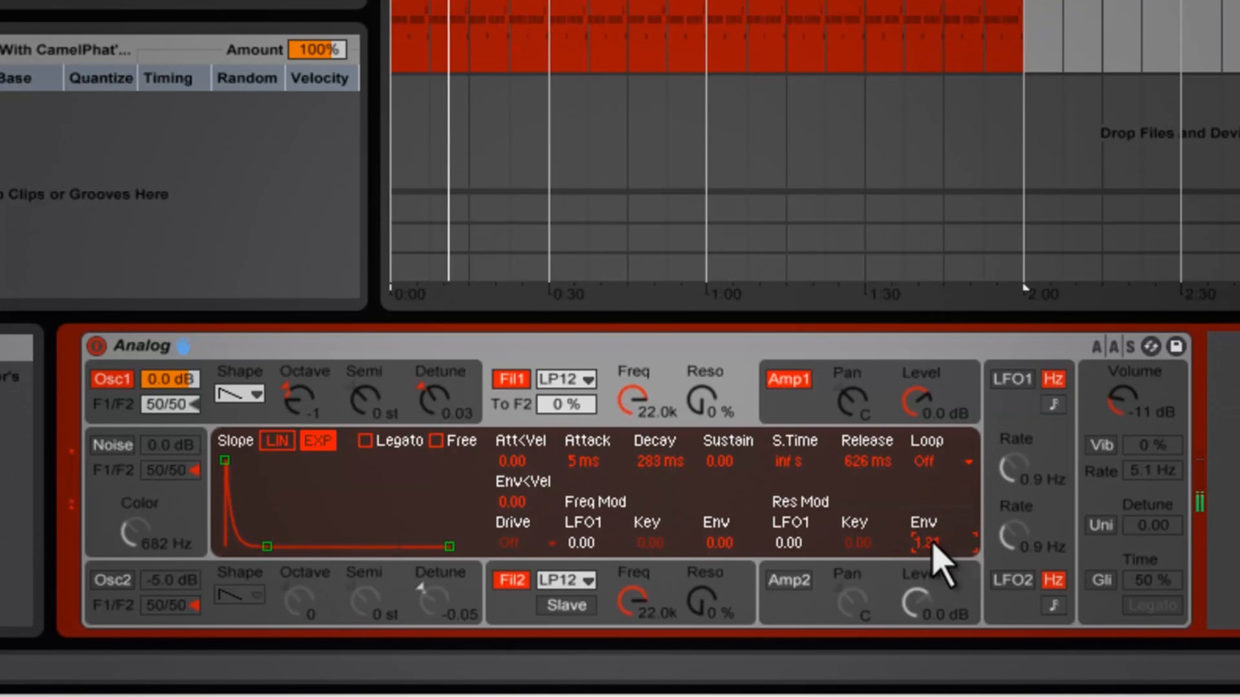
{"action": "left_click", "coordinate": [922, 540]}
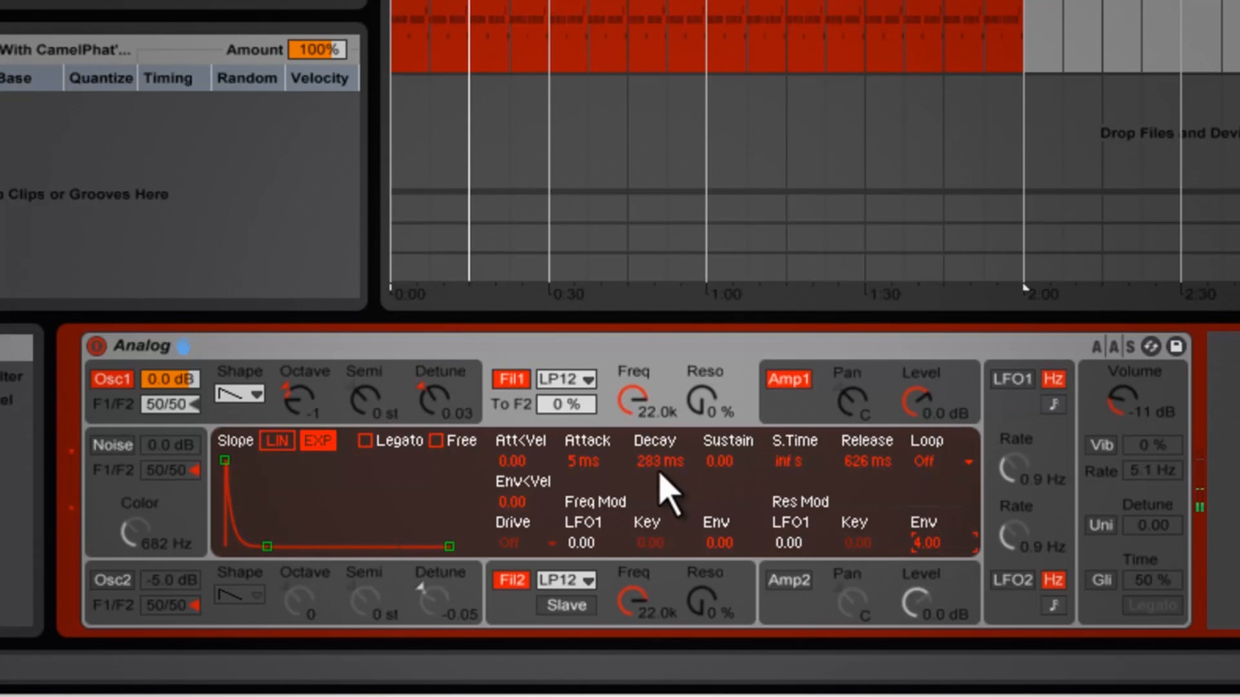
{"action": "left_click_drag", "start_coordinate": [634, 403], "coordinate": [625, 391]}
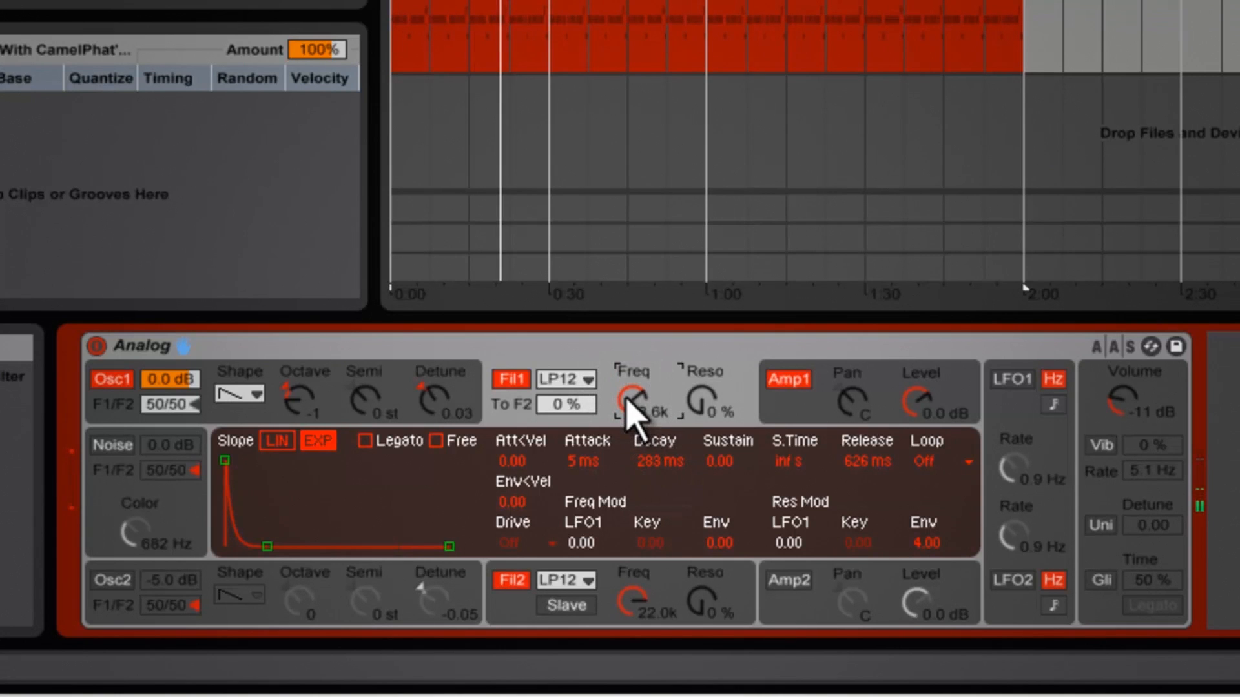
{"action": "left_click_drag", "start_coordinate": [655, 463], "coordinate": [655, 461]}
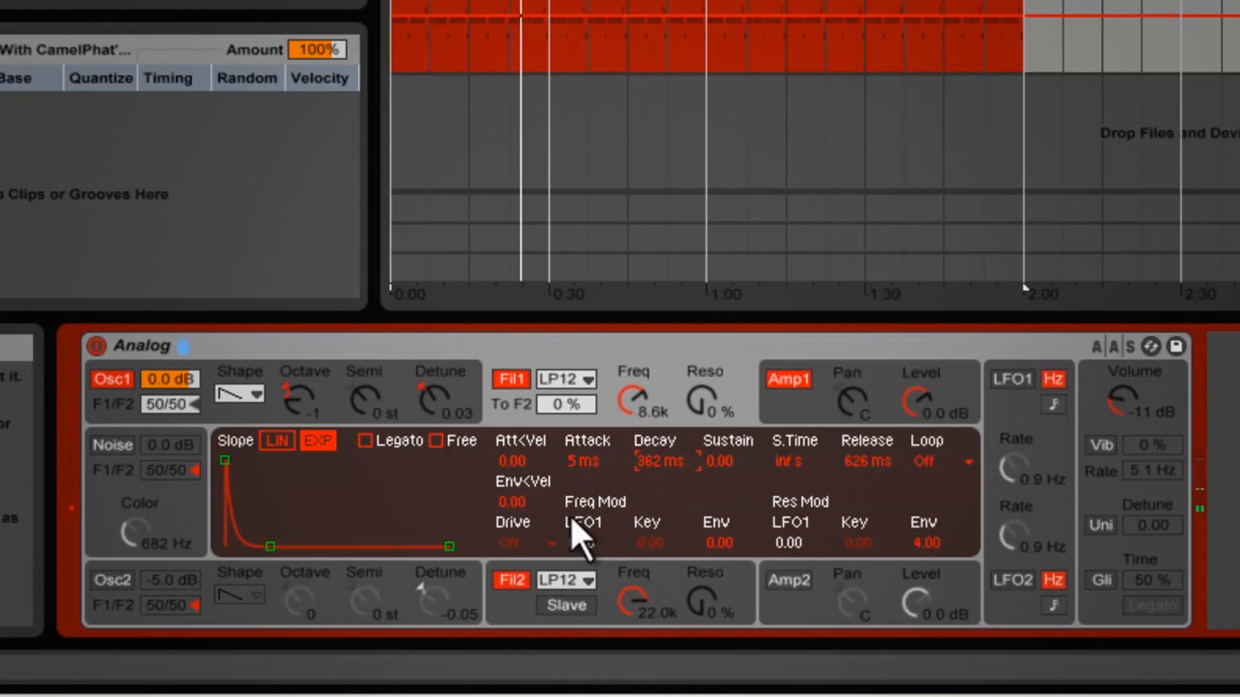
Solo Osc2 by turning off Osc1, and set Fil2's resonance envelope modulation to 4.00 and its decay to 362 ms
{"action": "left_click", "coordinate": [639, 588]}
{"action": "left_click", "coordinate": [116, 379]}
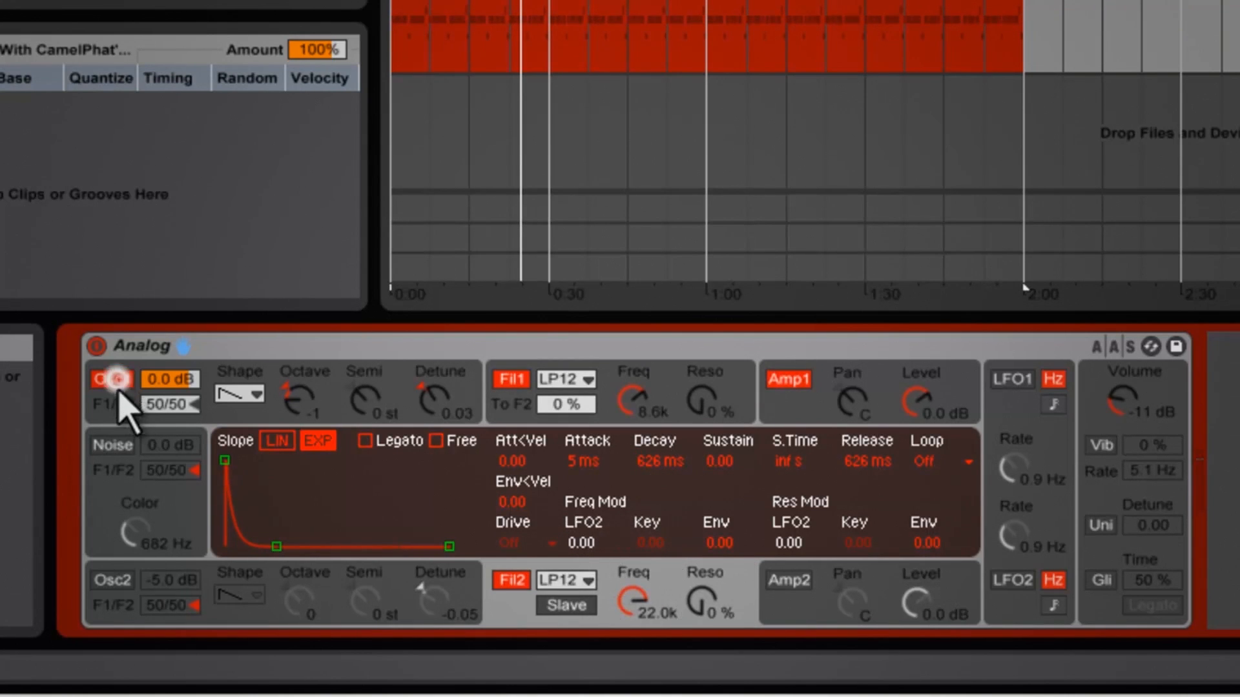
{"action": "left_click", "coordinate": [113, 580]}
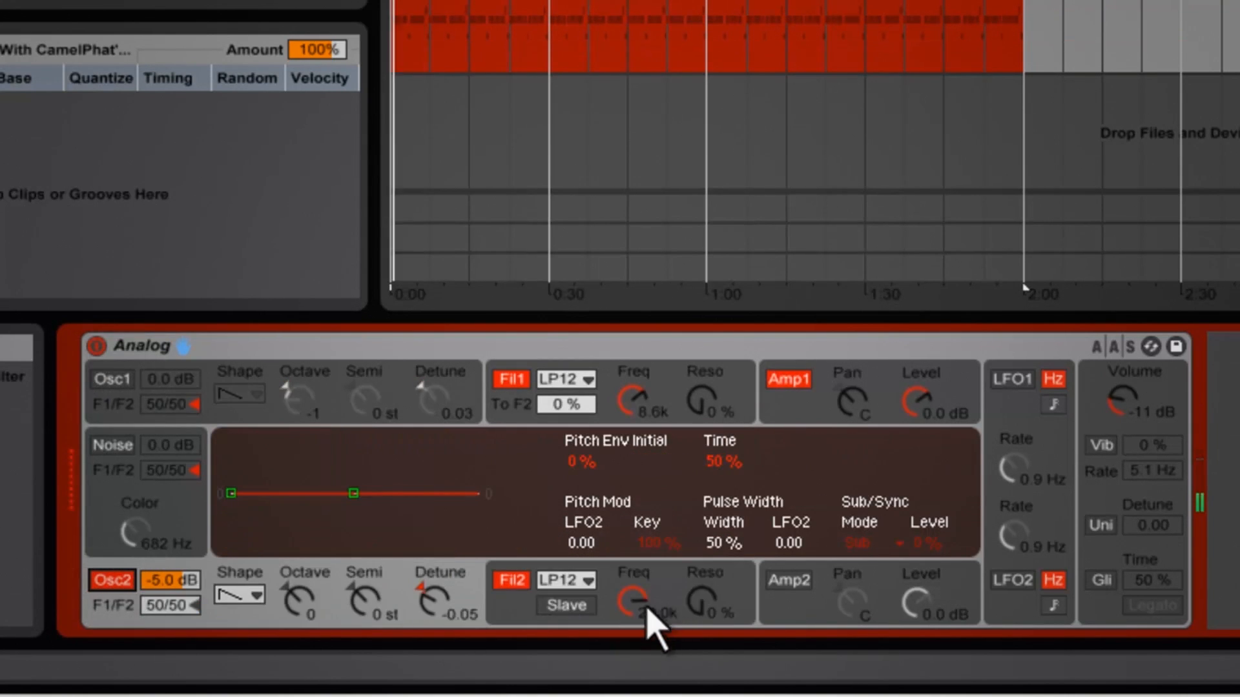
{"action": "left_click", "coordinate": [646, 621]}
{"action": "left_click", "coordinate": [918, 543]}
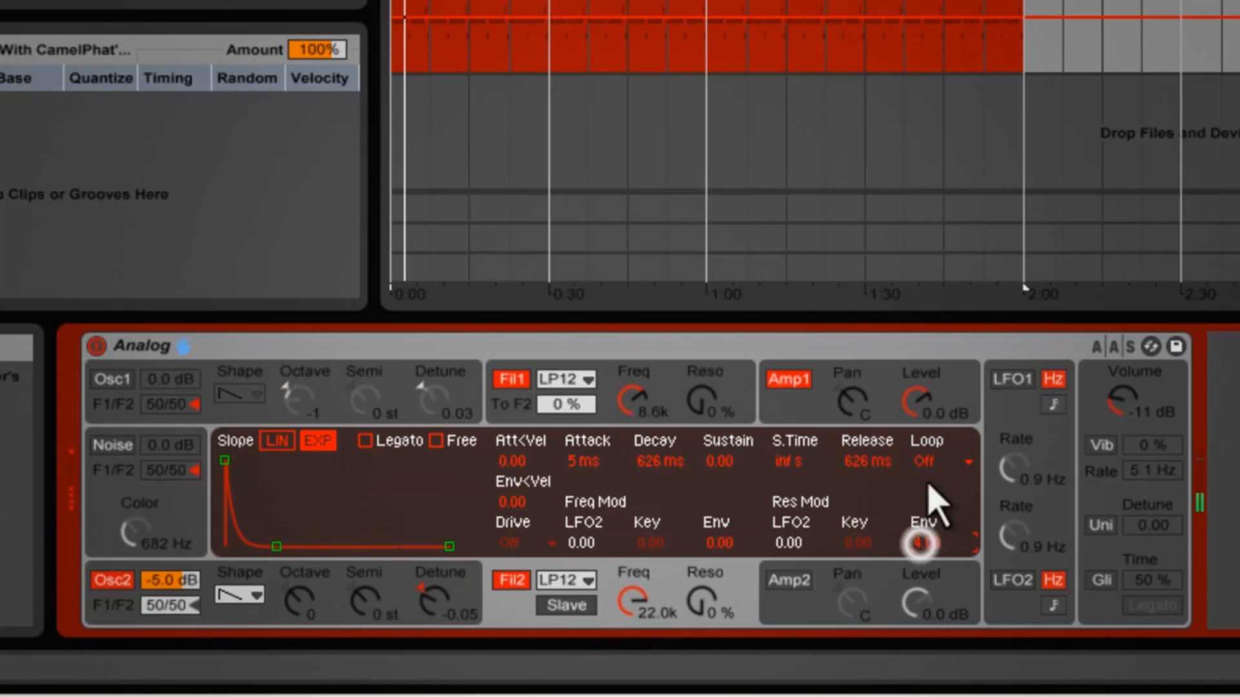
{"action": "left_click", "coordinate": [658, 461]}
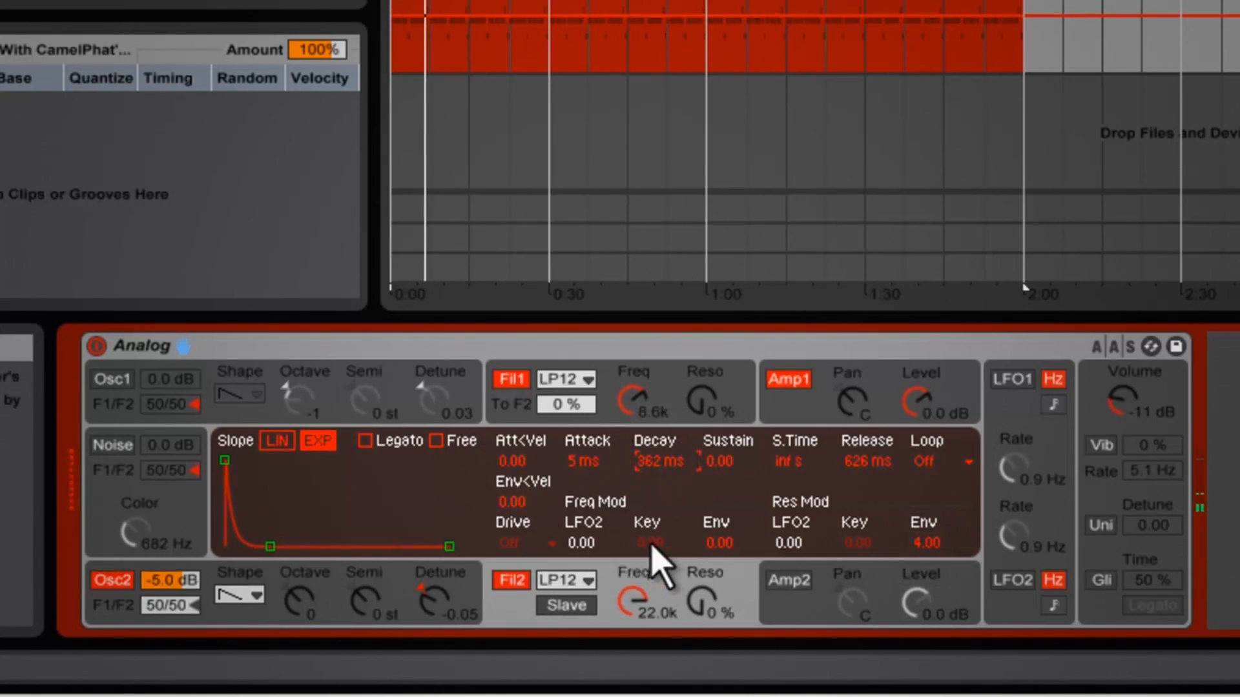
Set Fil2's frequency envelope modulation to 16.00 and lower its cutoff frequency to 1.5k
{"action": "left_click_drag", "start_coordinate": [721, 544], "coordinate": [721, 540]}
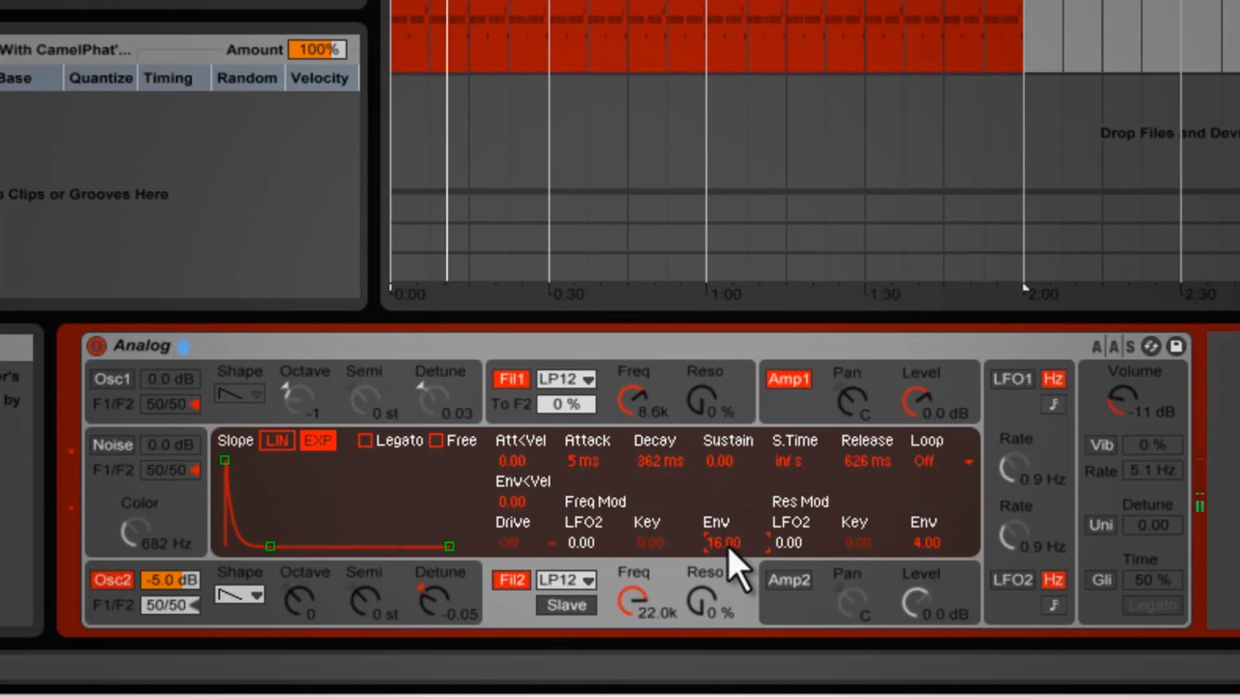
{"action": "left_click", "coordinate": [727, 548]}
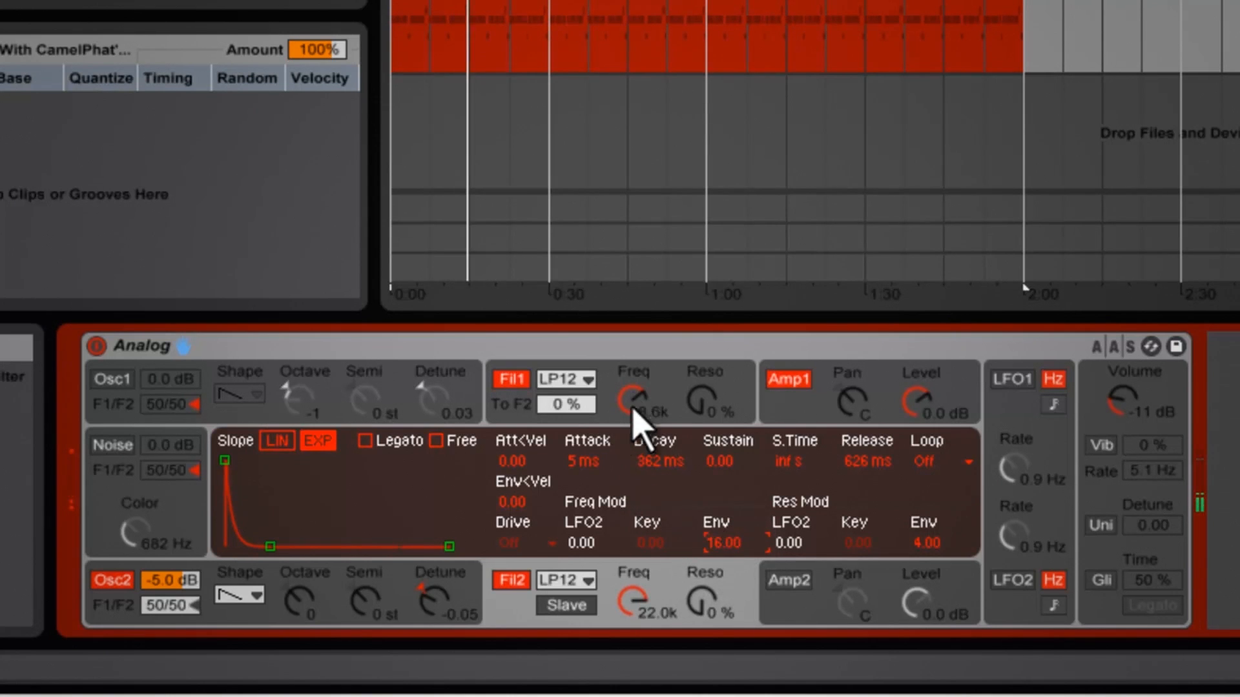
{"action": "left_click", "coordinate": [643, 595]}
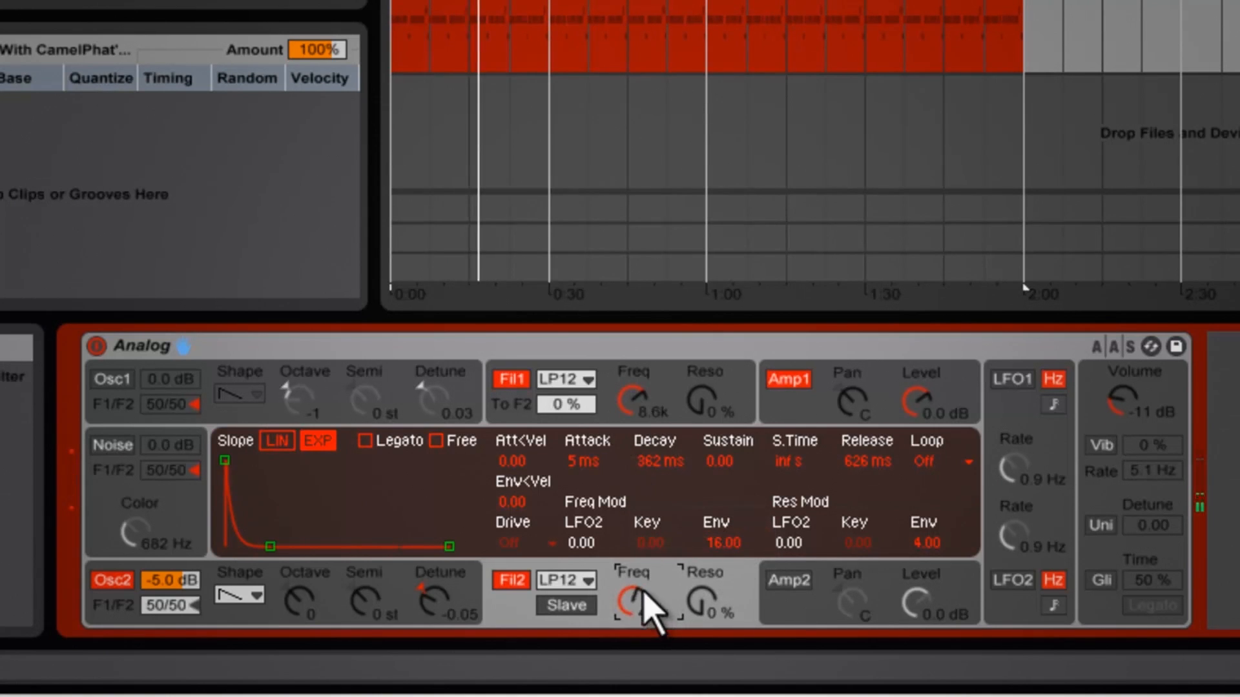
{"action": "left_click_drag", "start_coordinate": [646, 591], "coordinate": [645, 586]}
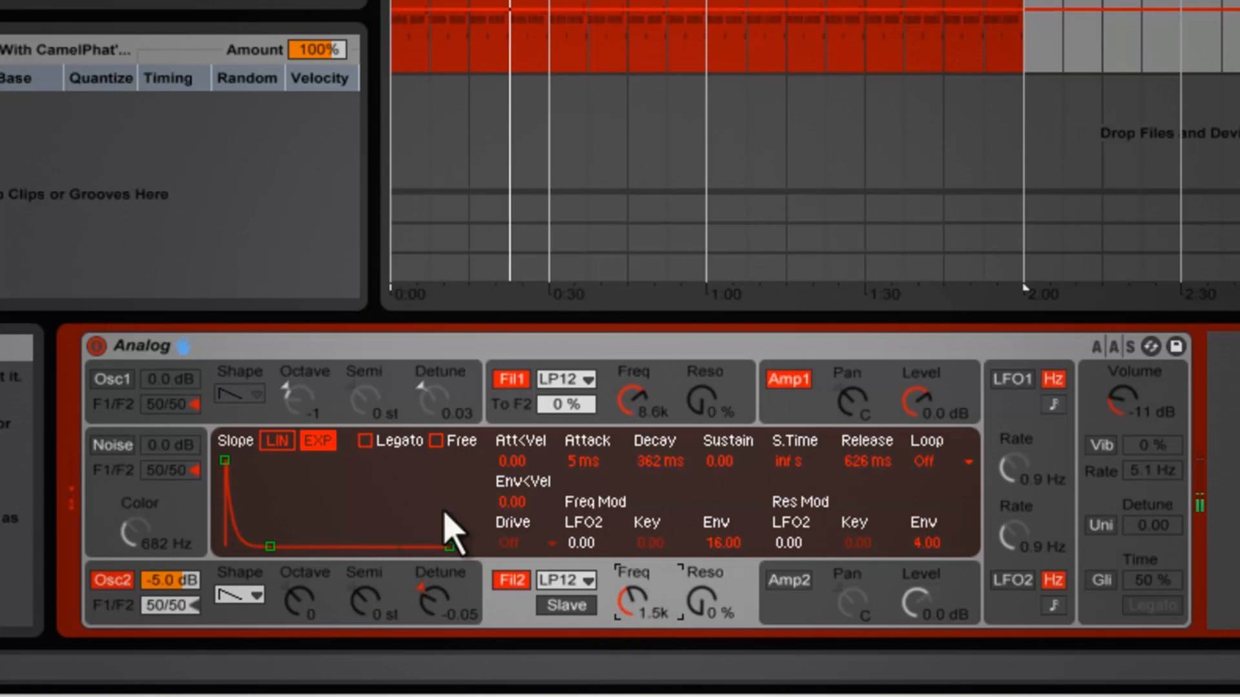
Route Osc1 fully to F1 and Osc2 fully to F2, and enable Amp2
{"action": "left_click_drag", "start_coordinate": [171, 406], "coordinate": [174, 407]}
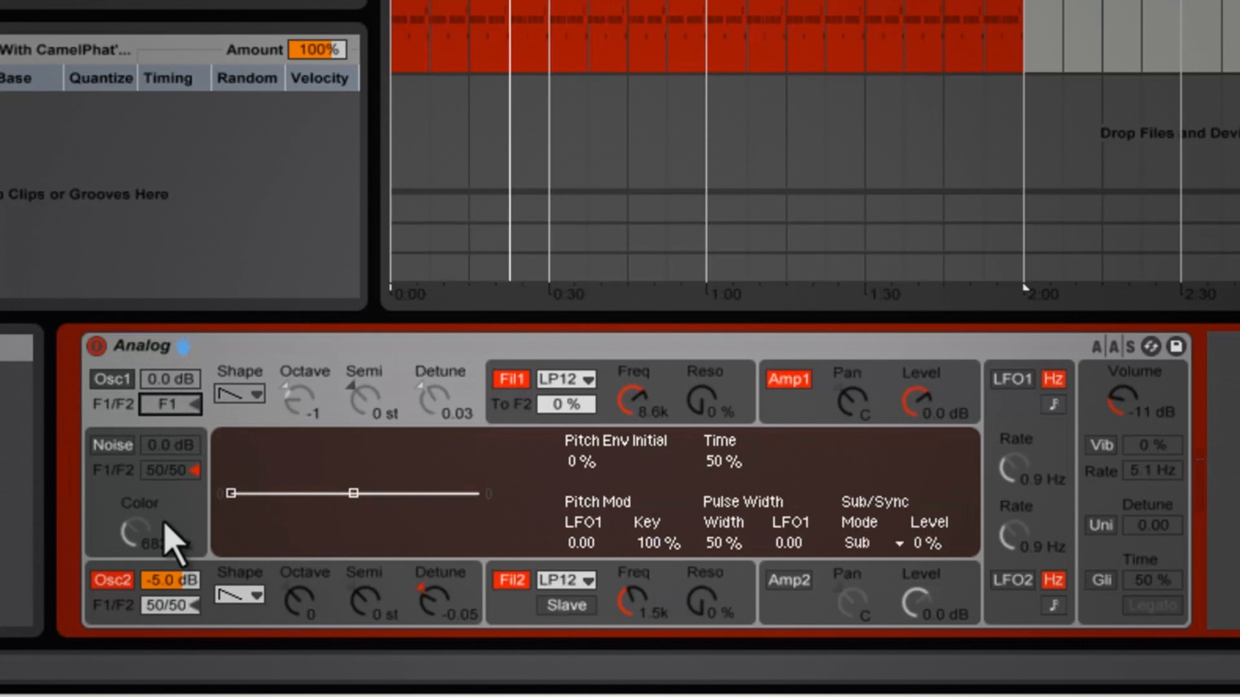
{"action": "left_click_drag", "start_coordinate": [177, 608], "coordinate": [179, 630]}
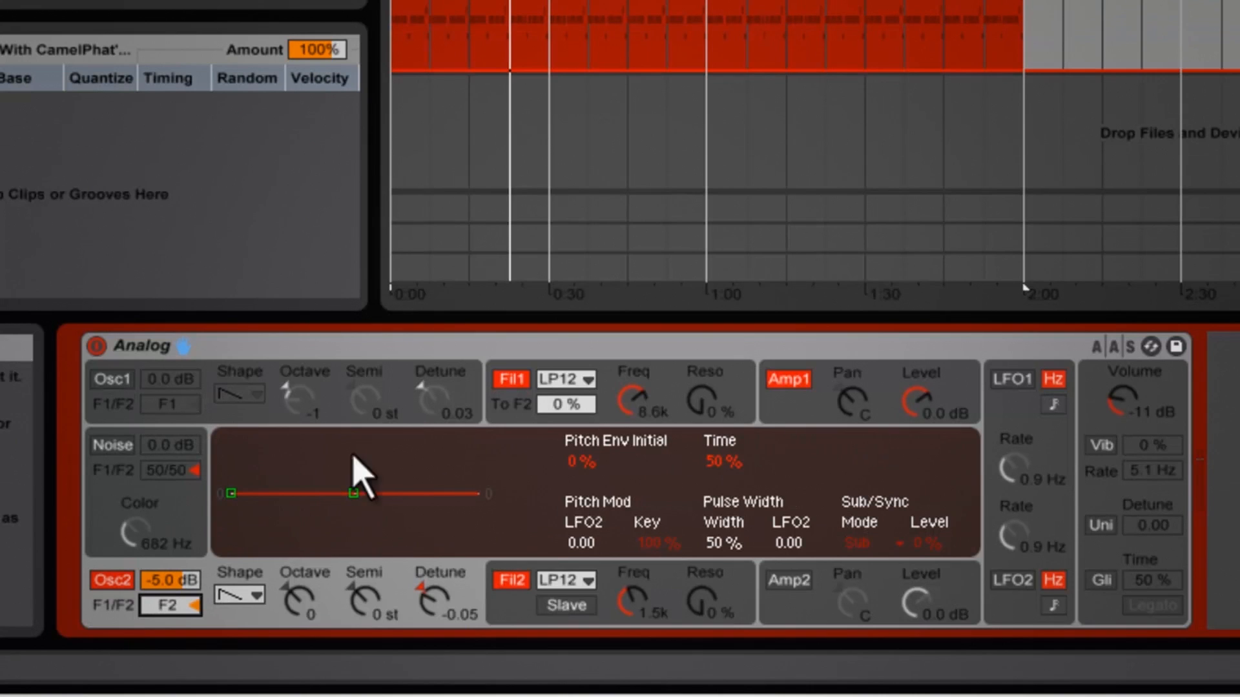
{"action": "left_click", "coordinate": [696, 570]}
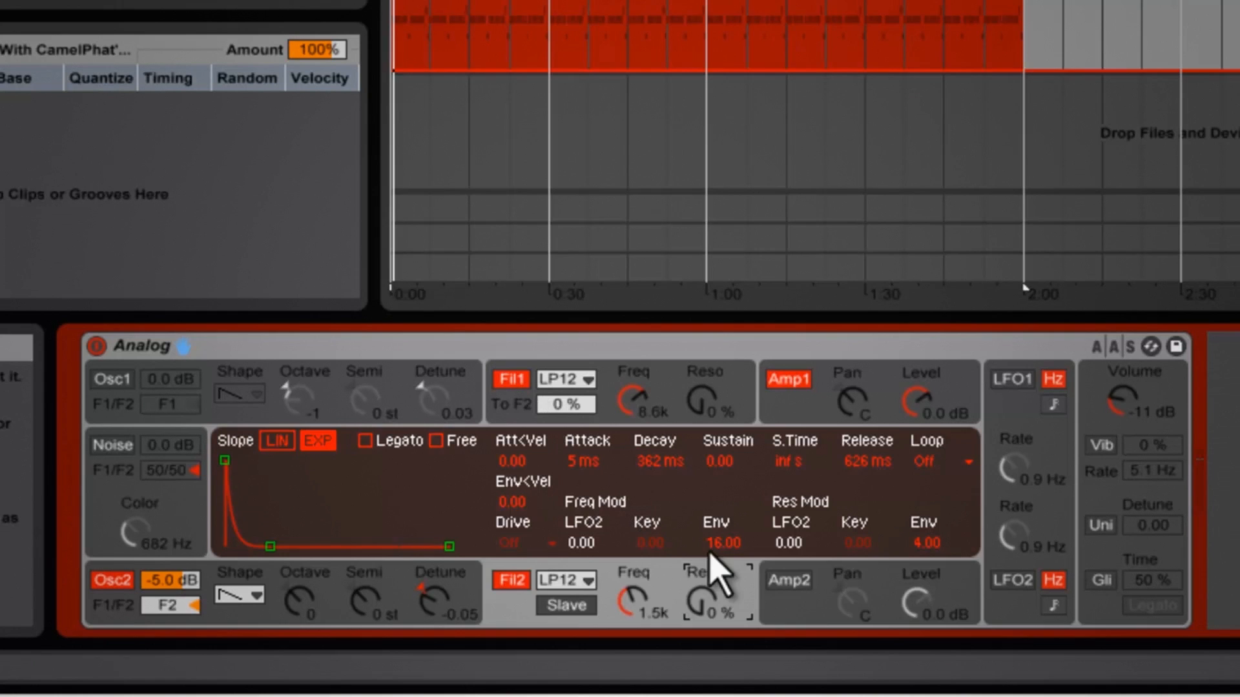
{"action": "left_click", "coordinate": [789, 580]}
Set Fil2's cutoff frequency to 275 and its resonance to 14 % while auditioning Osc2
{"action": "left_click", "coordinate": [707, 578]}
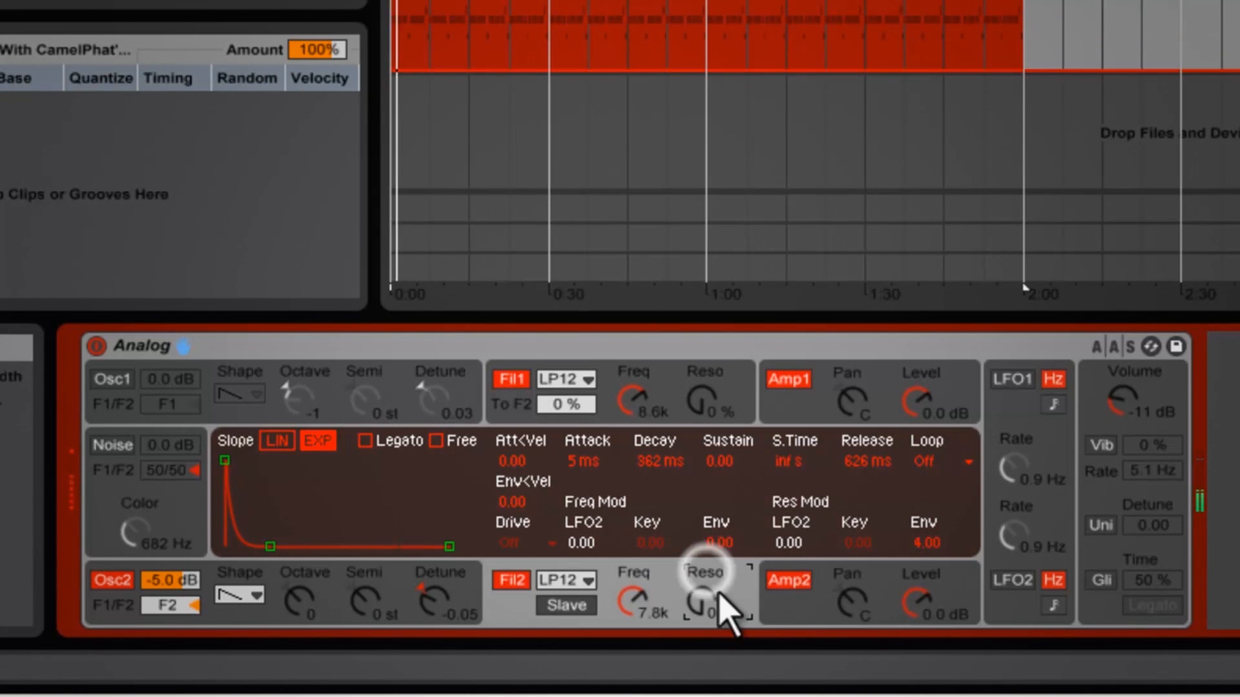
{"action": "left_click", "coordinate": [726, 553]}
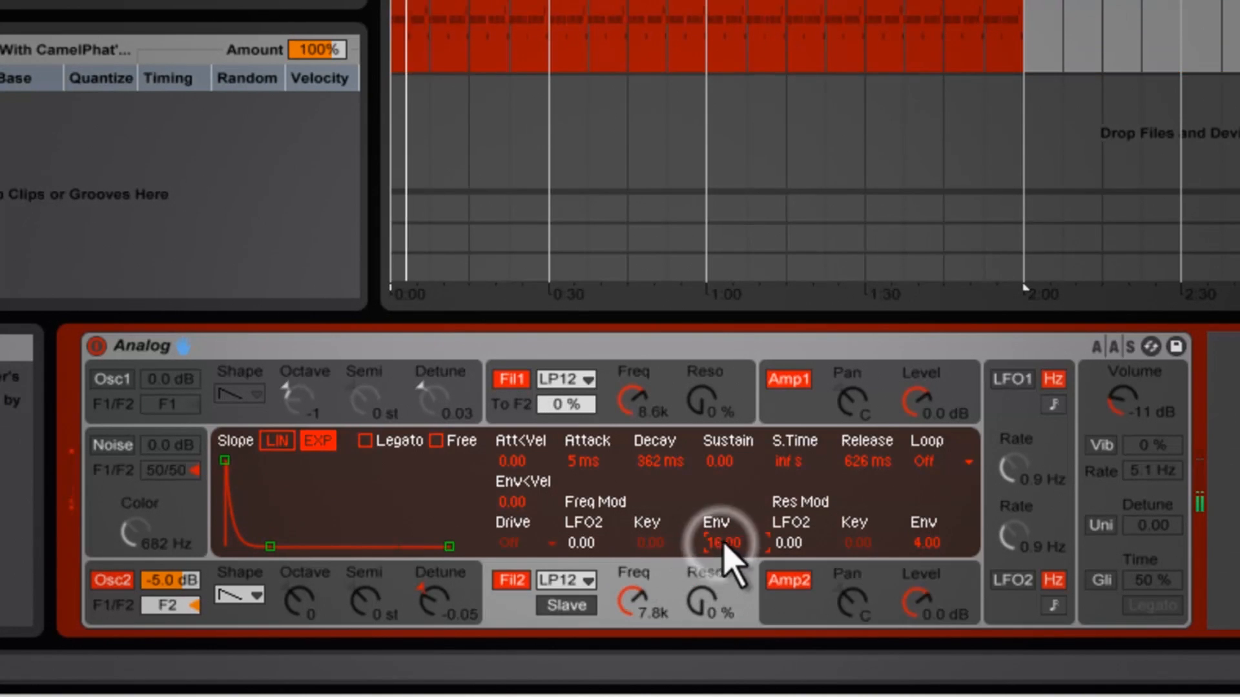
{"action": "left_click_drag", "start_coordinate": [634, 605], "coordinate": [637, 622]}
{"action": "left_click", "coordinate": [710, 603]}
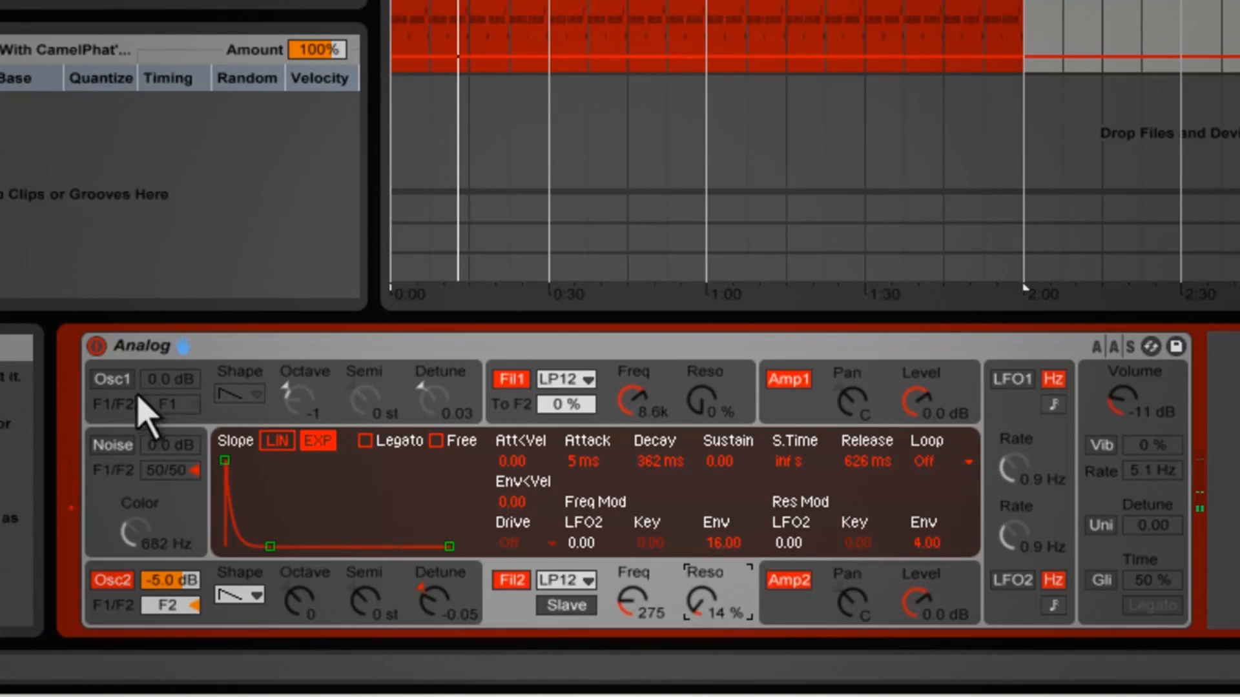
Turn Osc1 back on, audition both oscillators together and lower Osc2's level to -6.2 dB
{"action": "left_click", "coordinate": [112, 379]}
{"action": "key", "text": "space"}
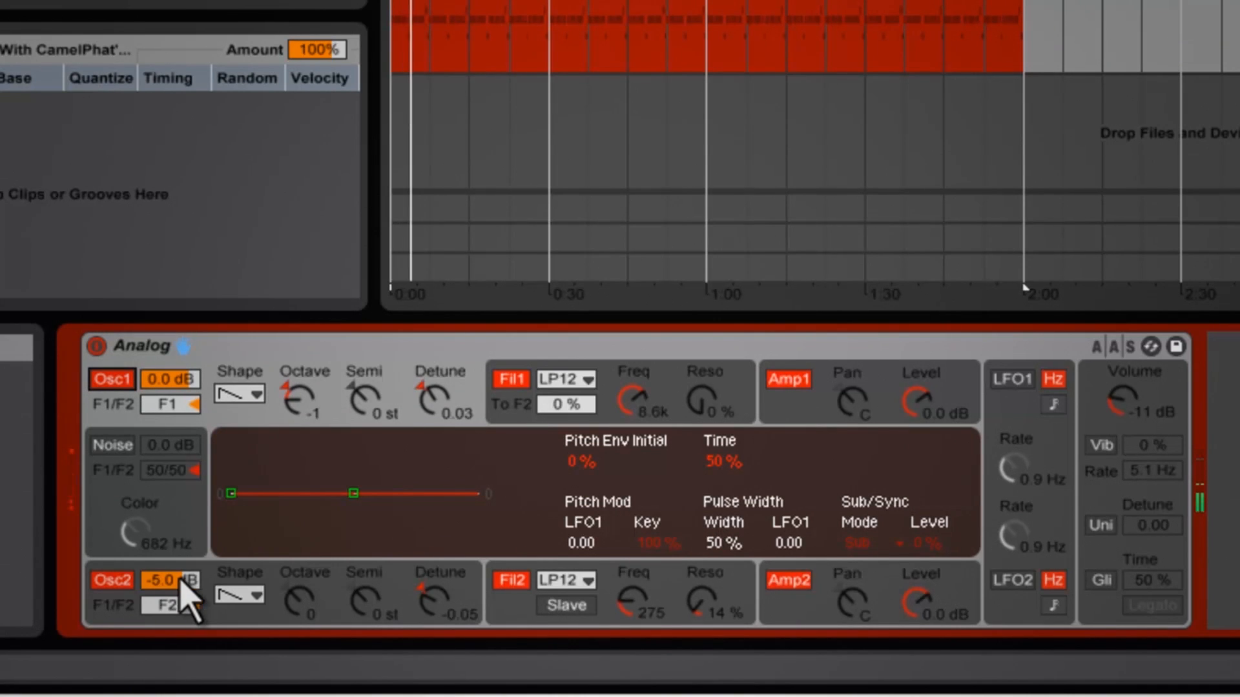
{"action": "left_click_drag", "start_coordinate": [181, 578], "coordinate": [181, 580]}
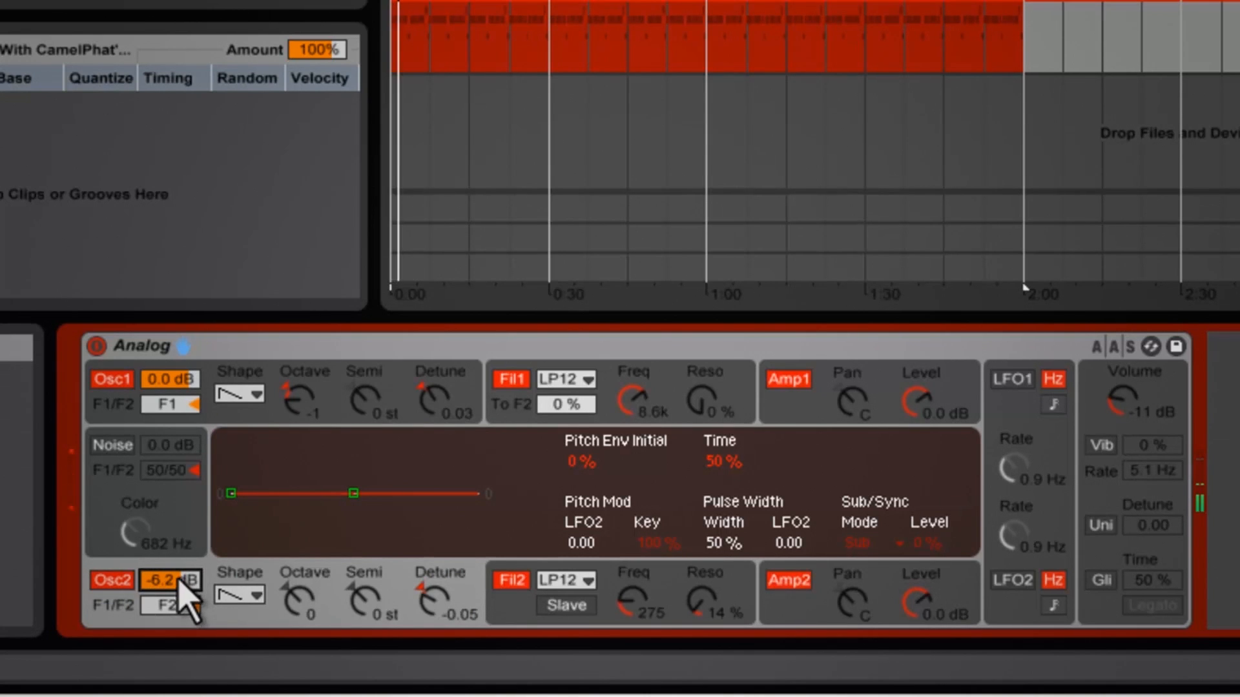
Turn off Osc2 and shorten Amp1's envelope decay to 301 ms while auditioning Osc1
{"action": "left_click", "coordinate": [869, 375]}
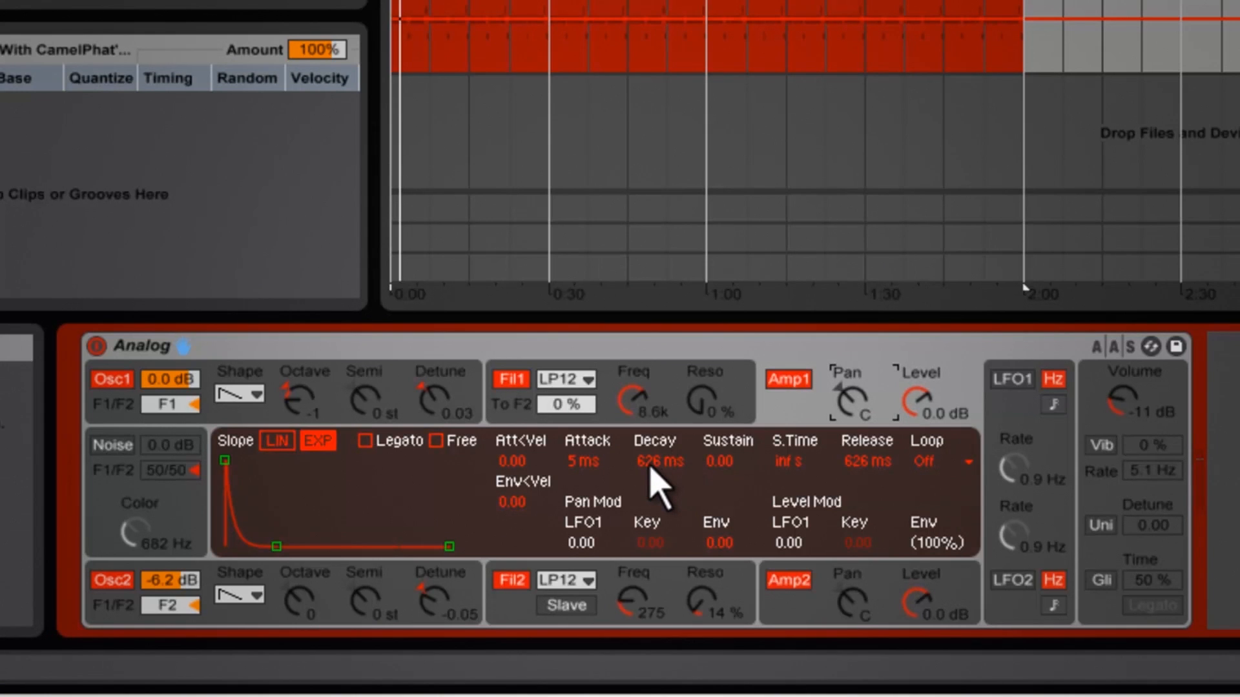
{"action": "left_click", "coordinate": [112, 582]}
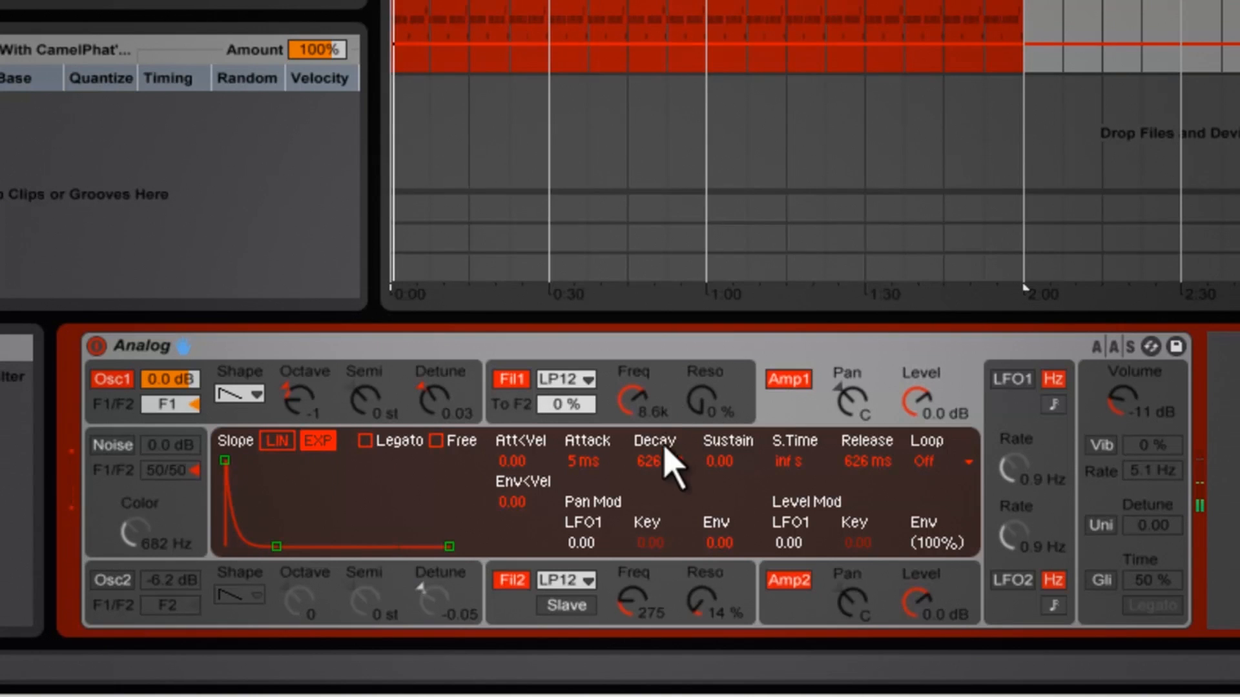
{"action": "mouse_move", "coordinate": [656, 468]}
{"action": "left_mouse_down"}
{"action": "mouse_move", "coordinate": [655, 489]}
{"action": "mouse_move", "coordinate": [651, 471]}
{"action": "left_mouse_up"}
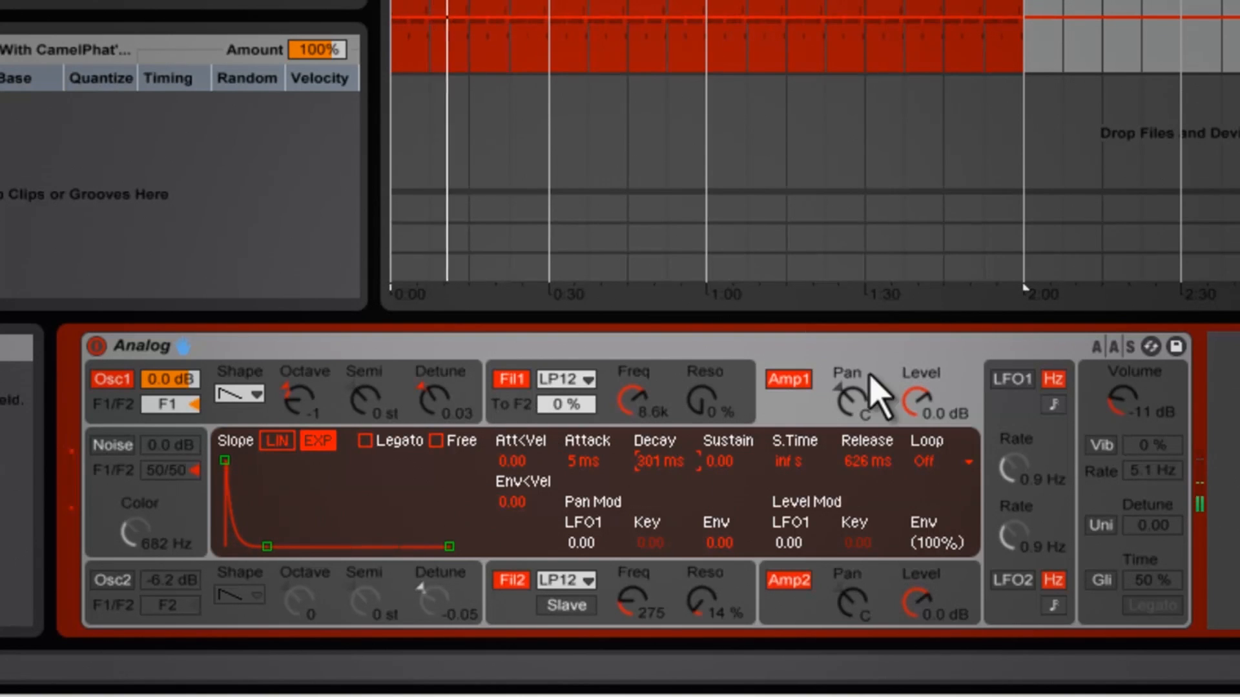
Turn Osc2 back on and shorten Amp2's envelope decay to 160 ms while auditioning the sound
{"action": "left_click", "coordinate": [111, 579]}
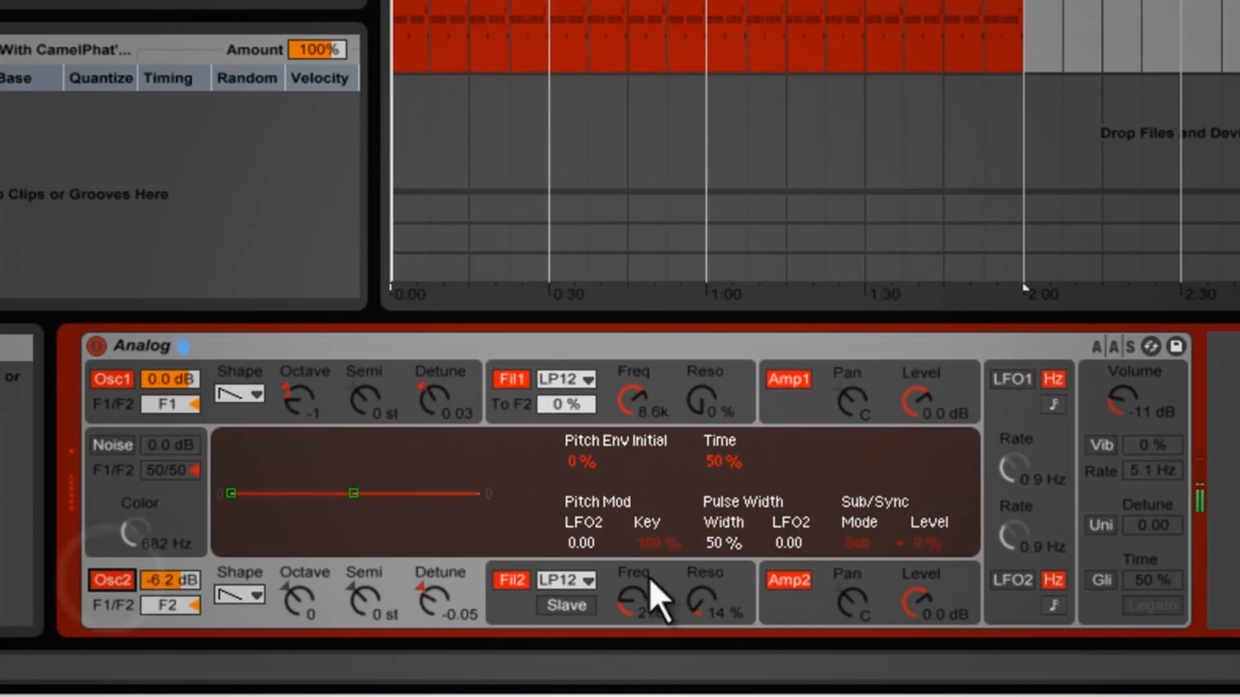
{"action": "left_click", "coordinate": [851, 401]}
{"action": "left_click", "coordinate": [850, 598]}
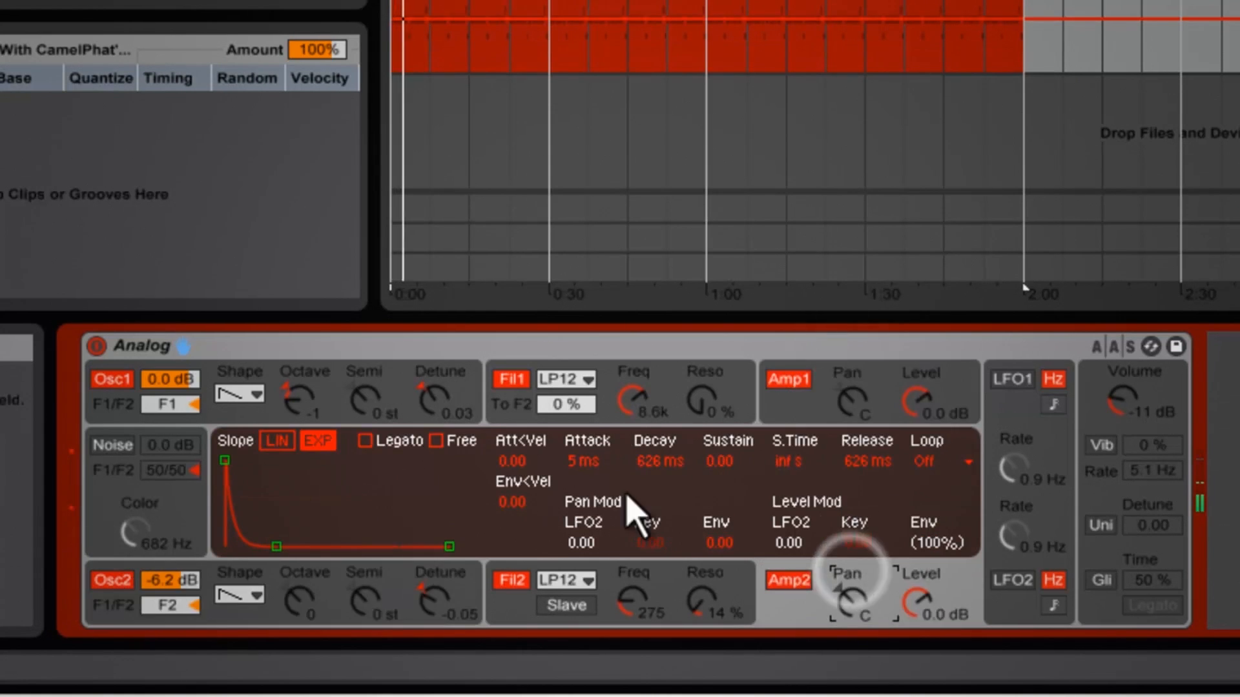
{"action": "left_click_drag", "start_coordinate": [657, 469], "coordinate": [658, 491]}
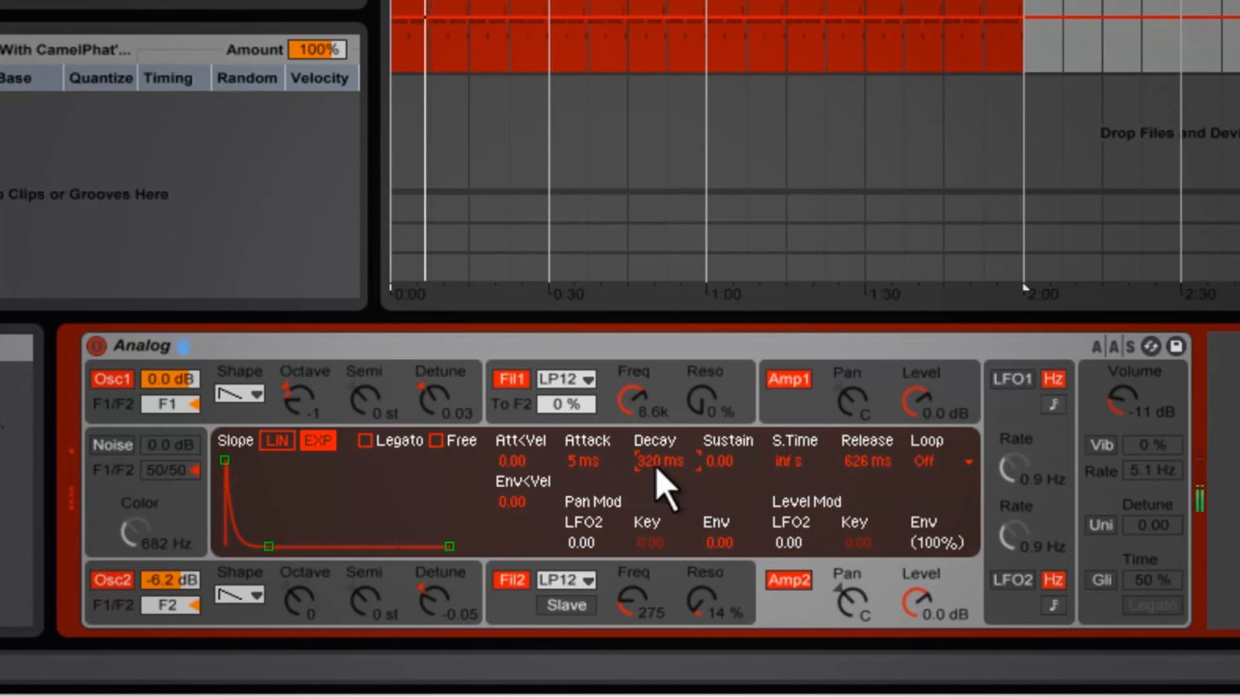
{"action": "left_click_drag", "start_coordinate": [658, 469], "coordinate": [657, 491]}
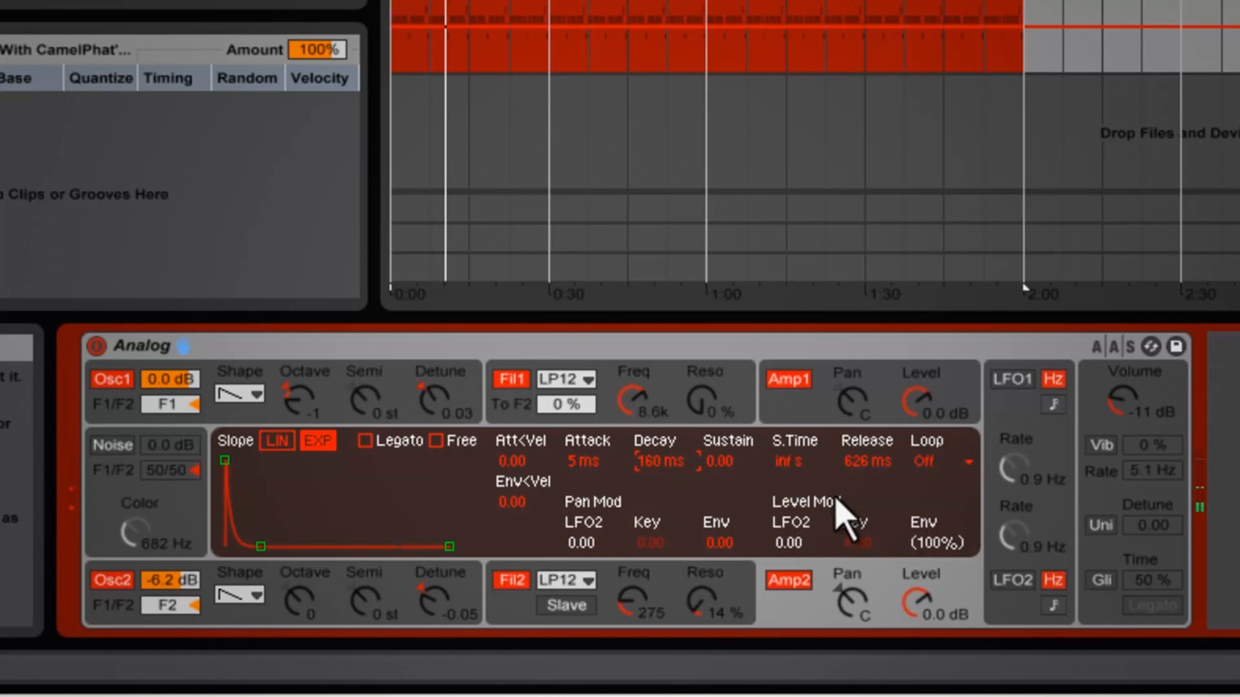
Group the Analog device into an Instrument Rack and show the rack's macro controls
{"action": "left_click", "coordinate": [1009, 341]}
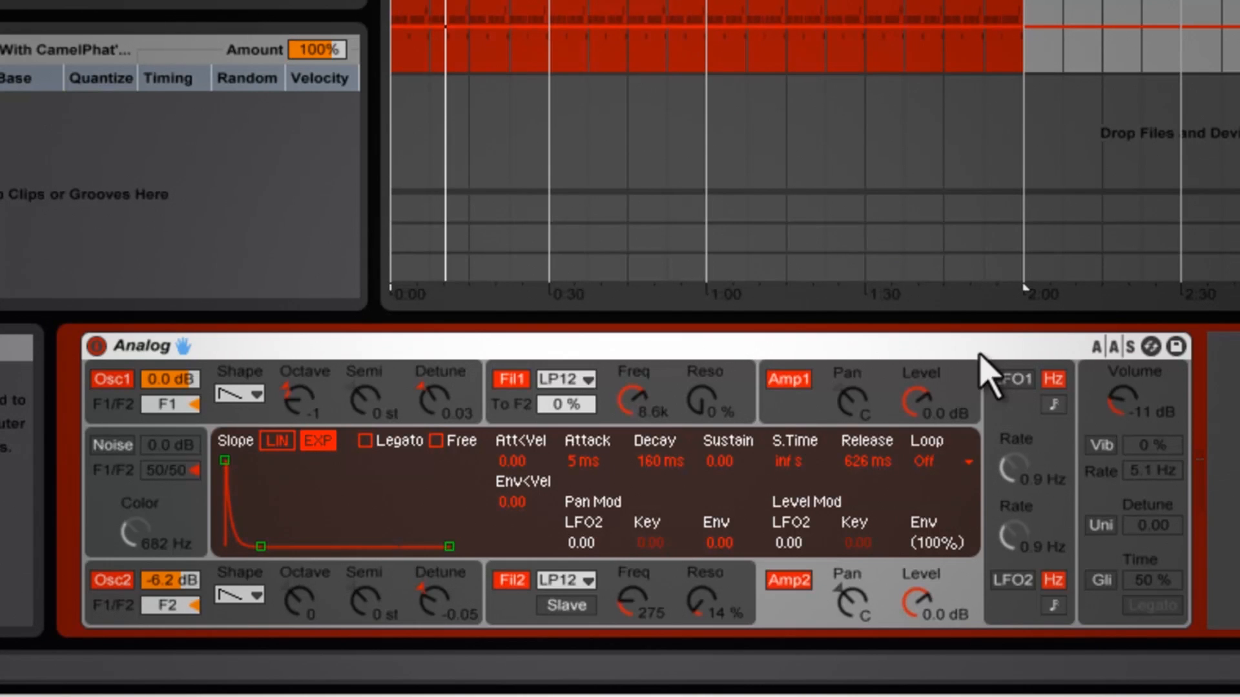
{"action": "right_click", "coordinate": [337, 352]}
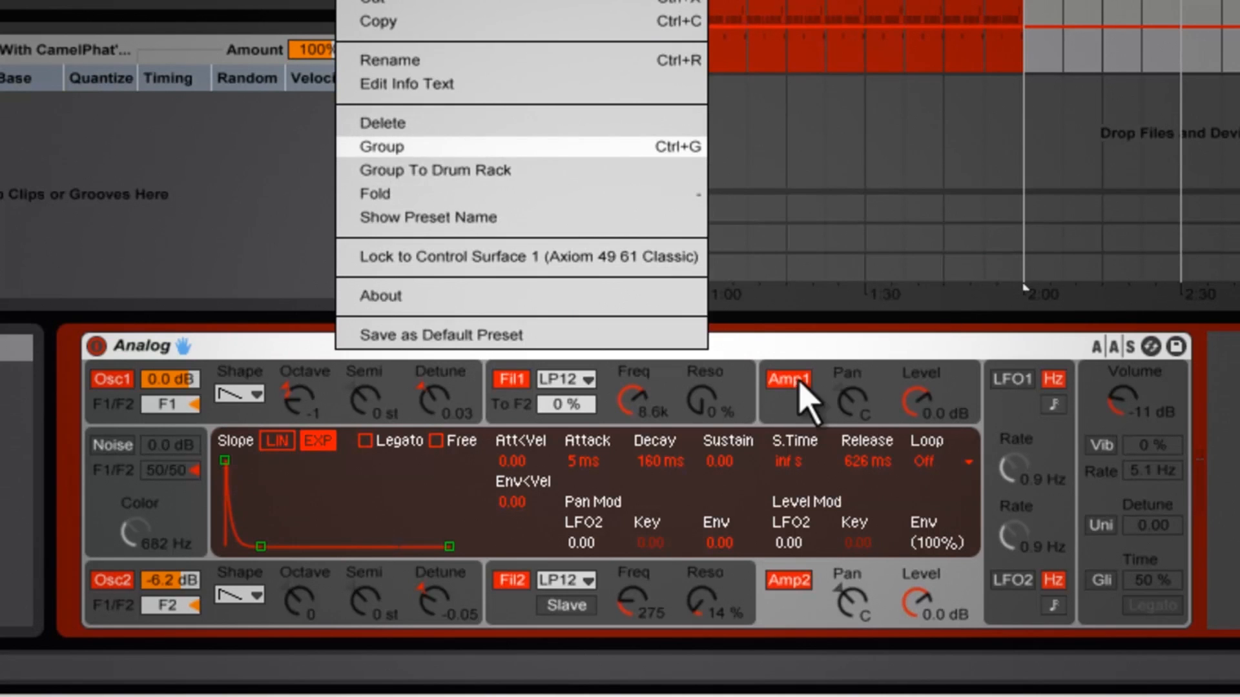
{"action": "key", "text": "ctrl+g"}
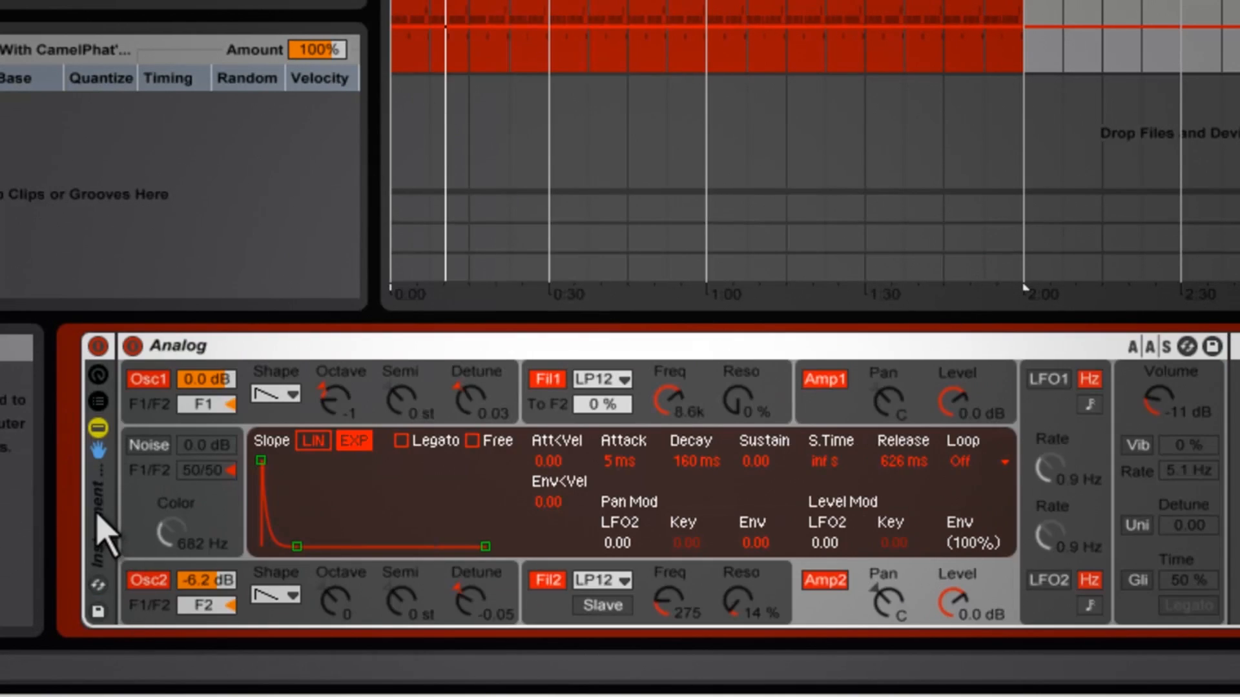
{"action": "left_click", "coordinate": [97, 512]}
{"action": "left_click", "coordinate": [97, 512]}
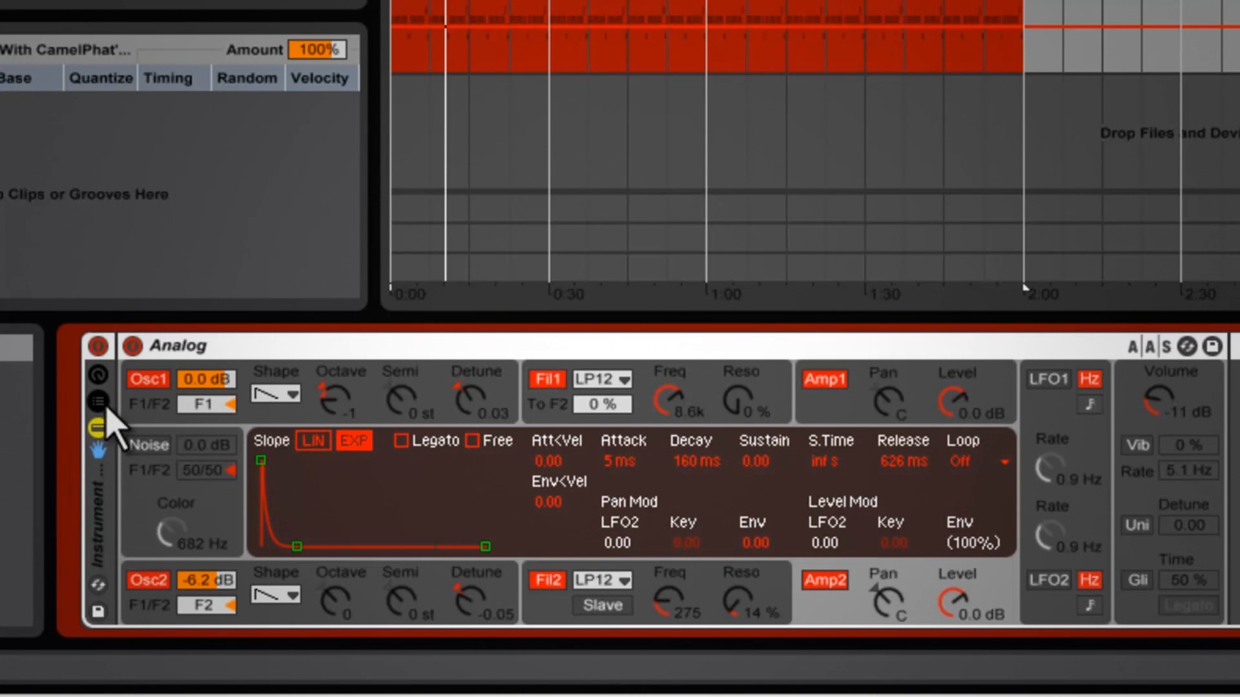
{"action": "left_click", "coordinate": [97, 374]}
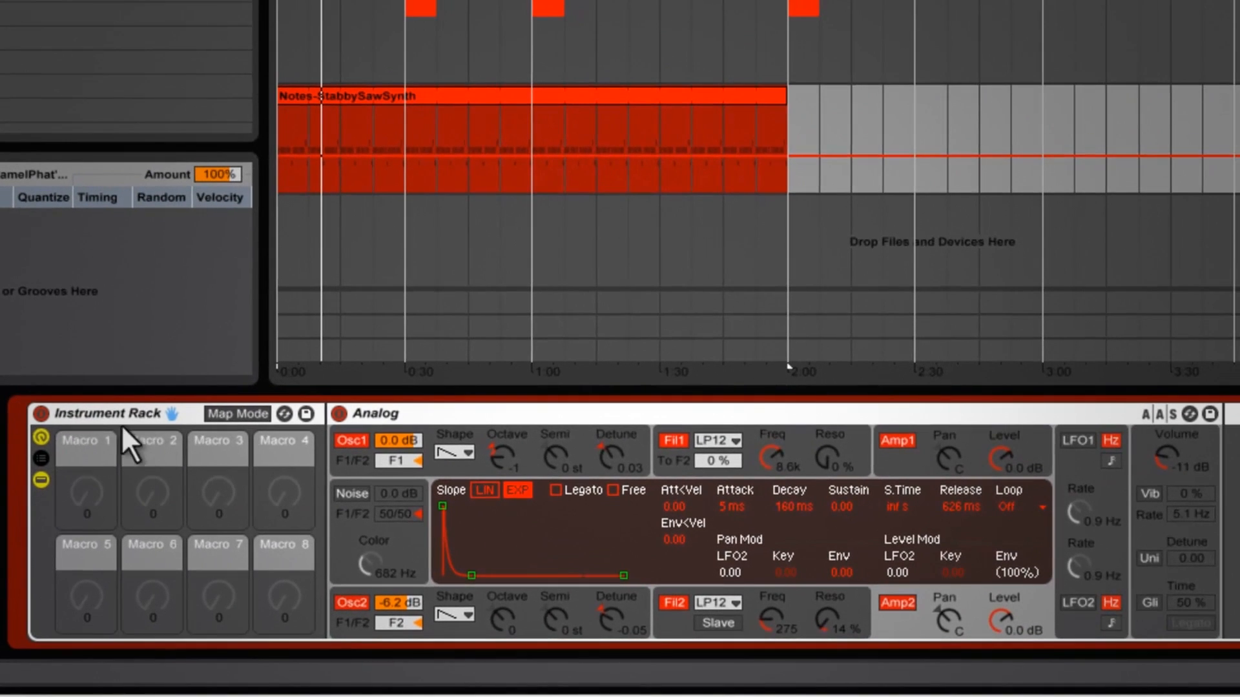
{"action": "left_click", "coordinate": [40, 437]}
{"action": "left_click", "coordinate": [41, 437]}
{"action": "left_click", "coordinate": [40, 437]}
{"action": "left_click", "coordinate": [41, 438]}
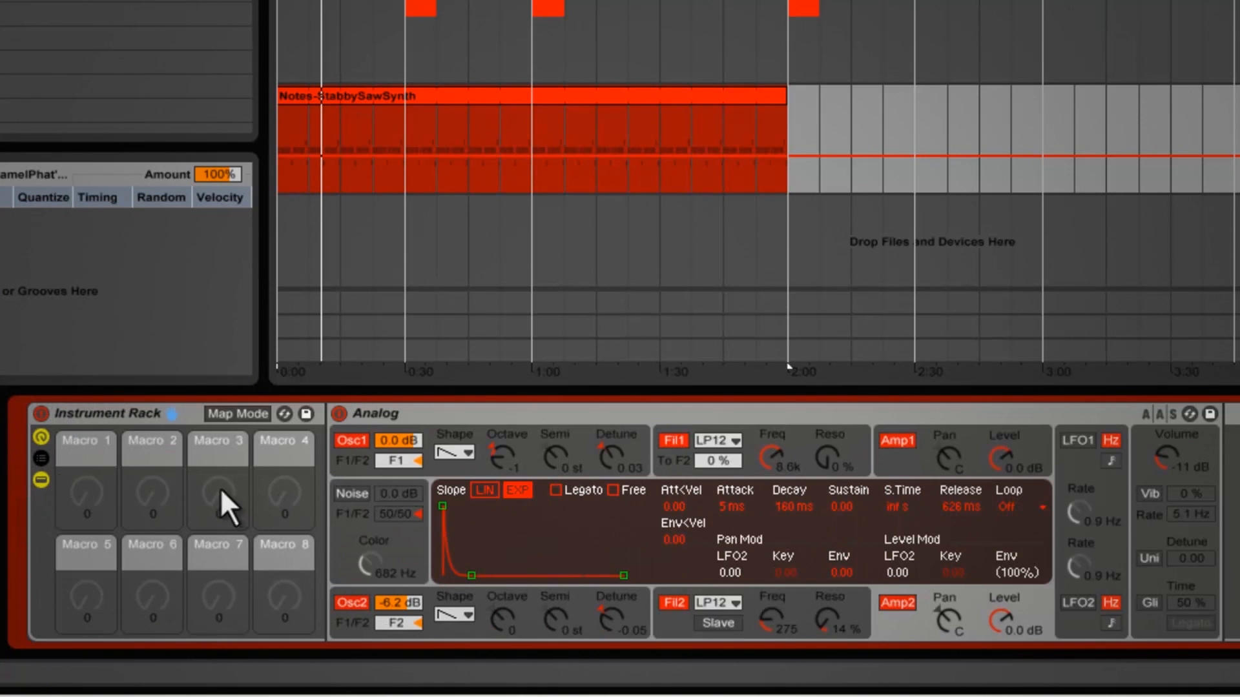
{"action": "left_click", "coordinate": [253, 414]}
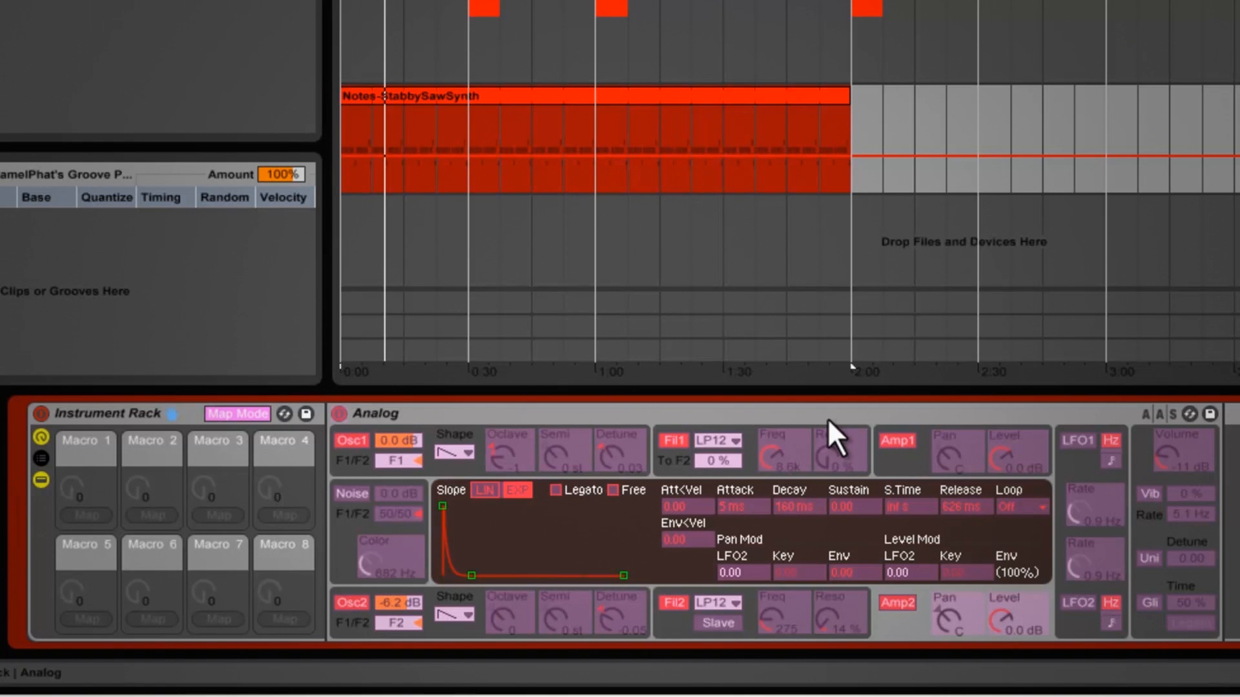
{"action": "left_click", "coordinate": [228, 416]}
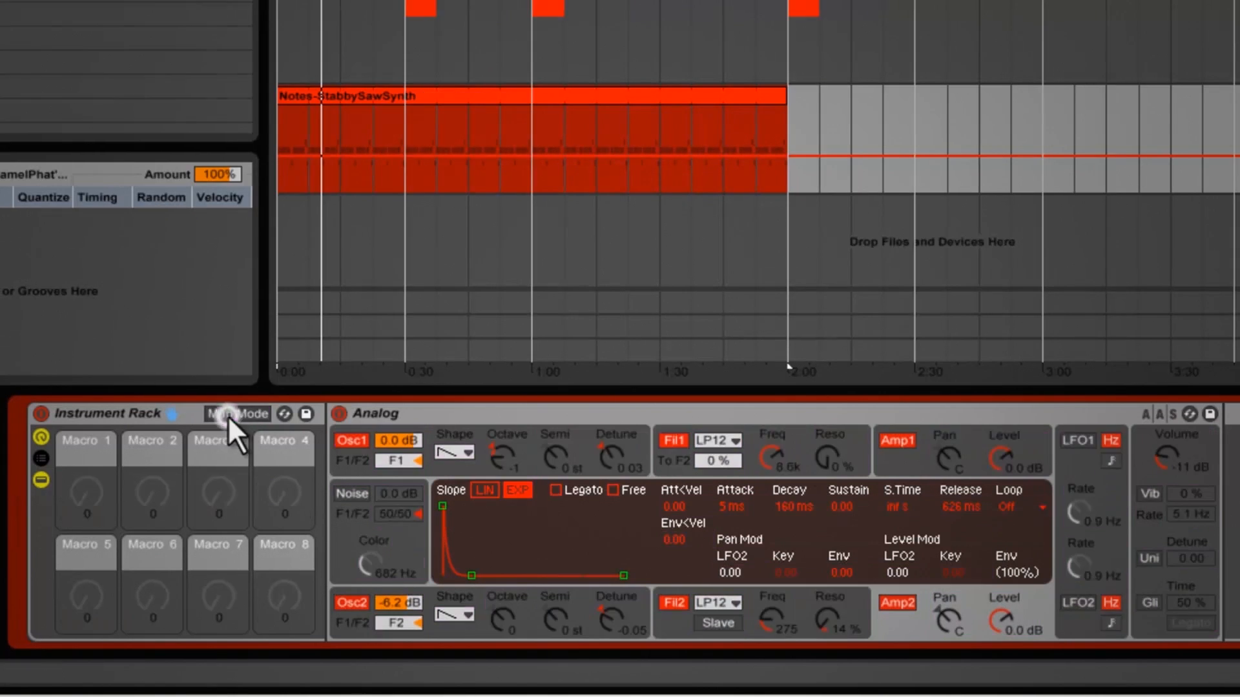
Map Amp1's envelope decay to Macro 1 and set the mapping's minimum to 320 ms
{"action": "left_click", "coordinate": [944, 429]}
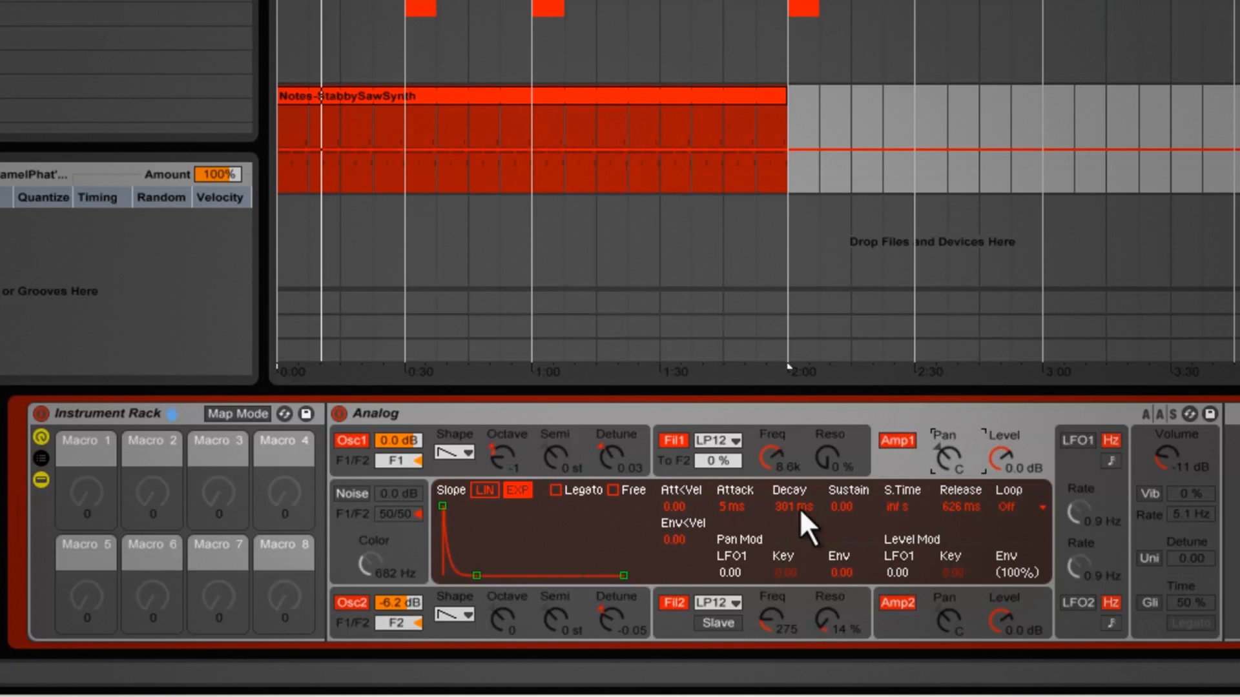
{"action": "left_click", "coordinate": [247, 413]}
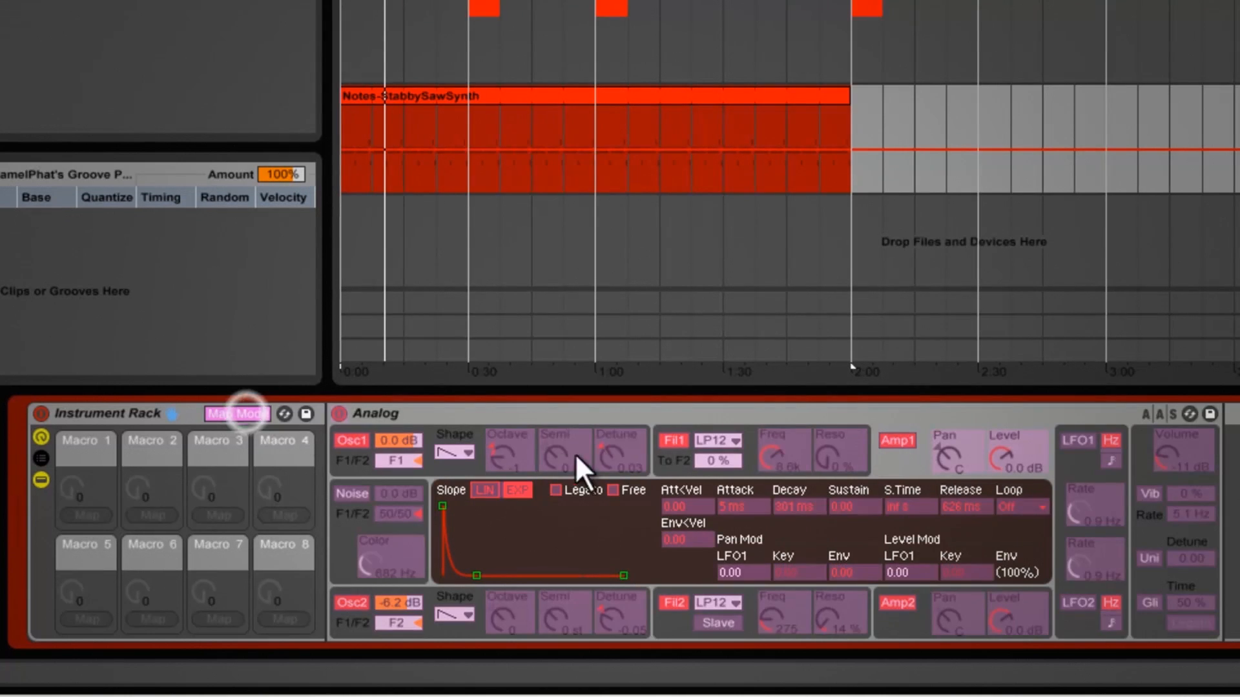
{"action": "left_click", "coordinate": [790, 505]}
{"action": "left_click", "coordinate": [80, 513]}
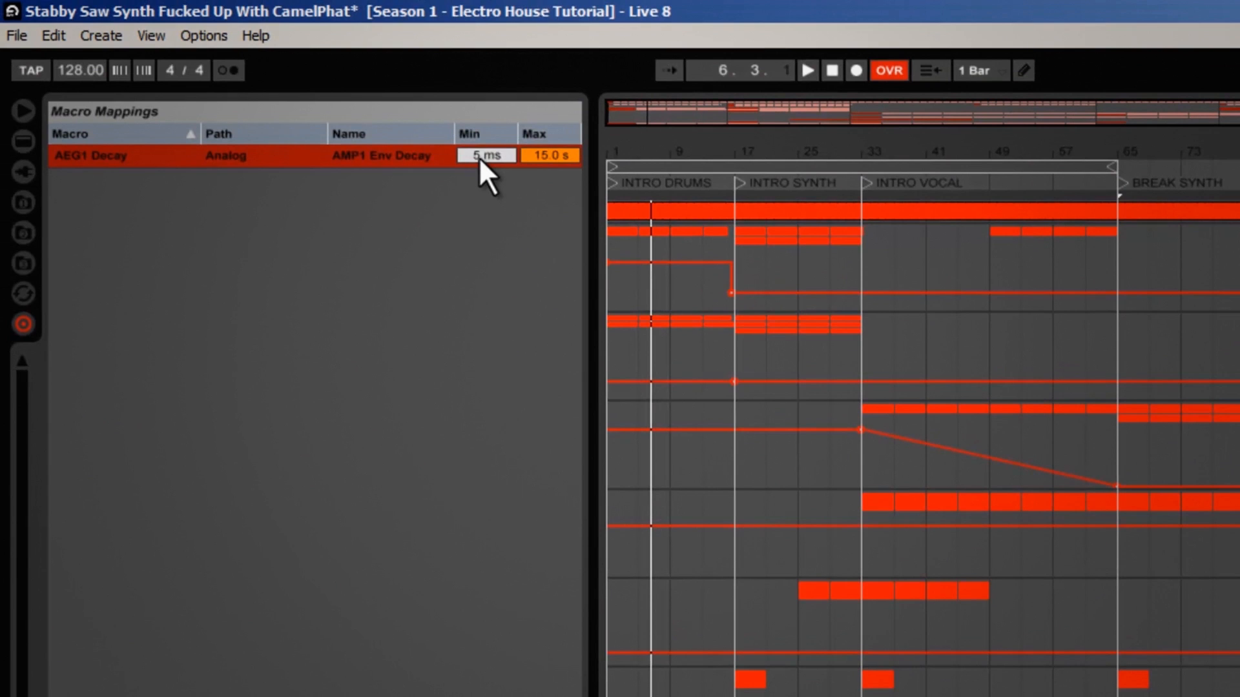
{"action": "left_click", "coordinate": [479, 157]}
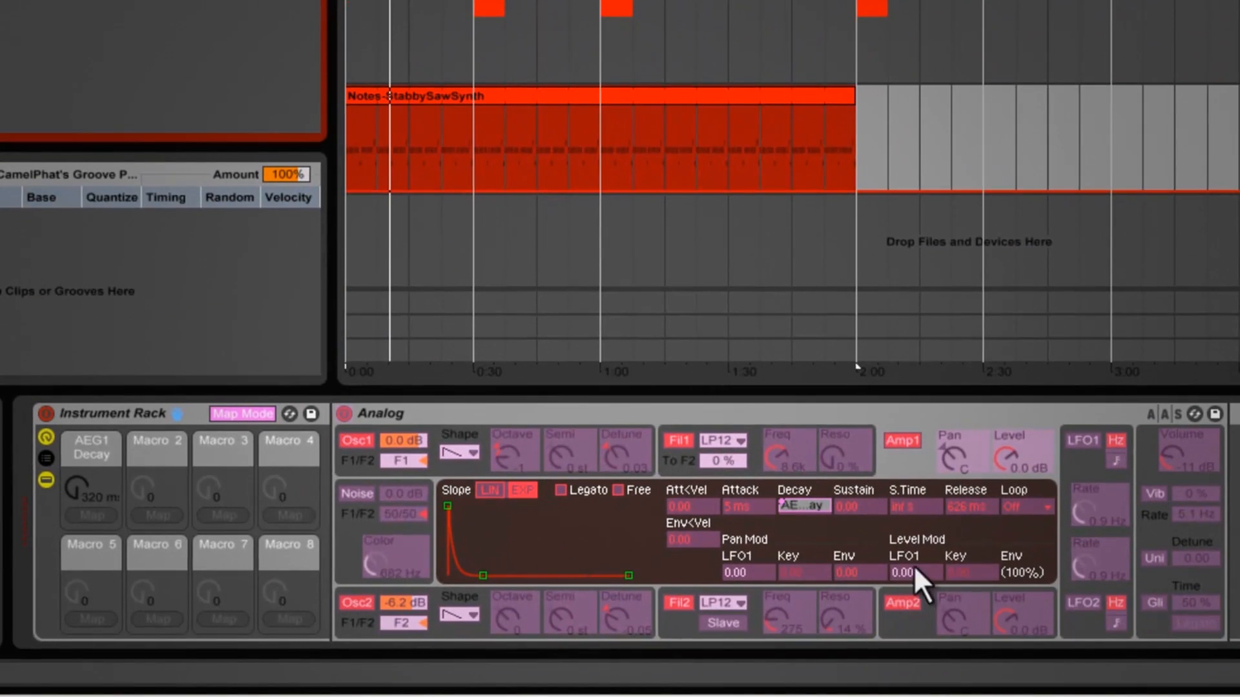
Map Amp2's envelope decay to Macro 1 as well and leave the rack's mapping mode
{"action": "left_click", "coordinate": [909, 629]}
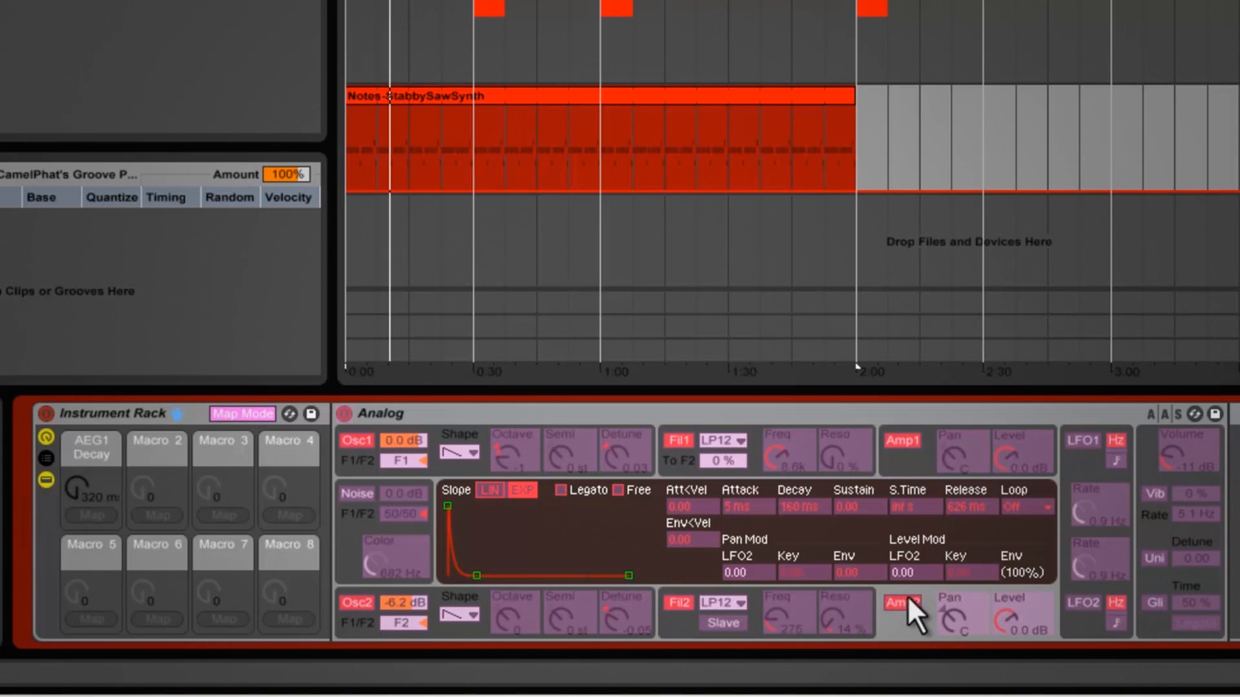
{"action": "left_click", "coordinate": [808, 508]}
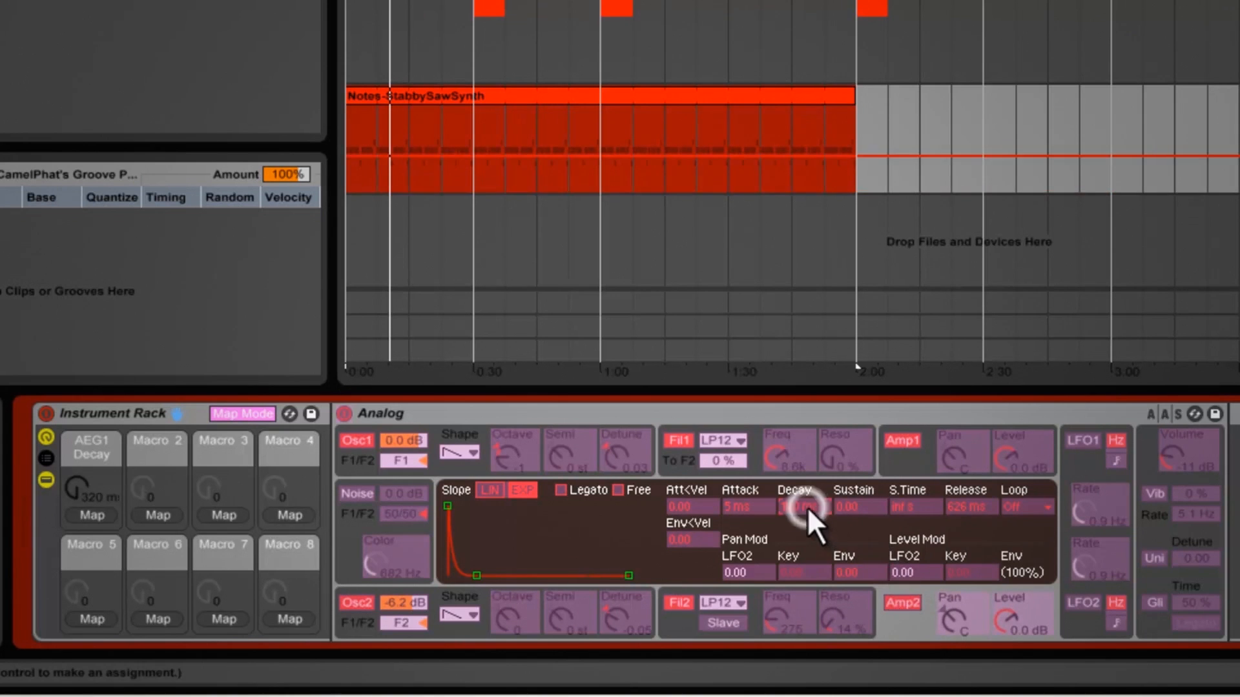
{"action": "left_click", "coordinate": [86, 513]}
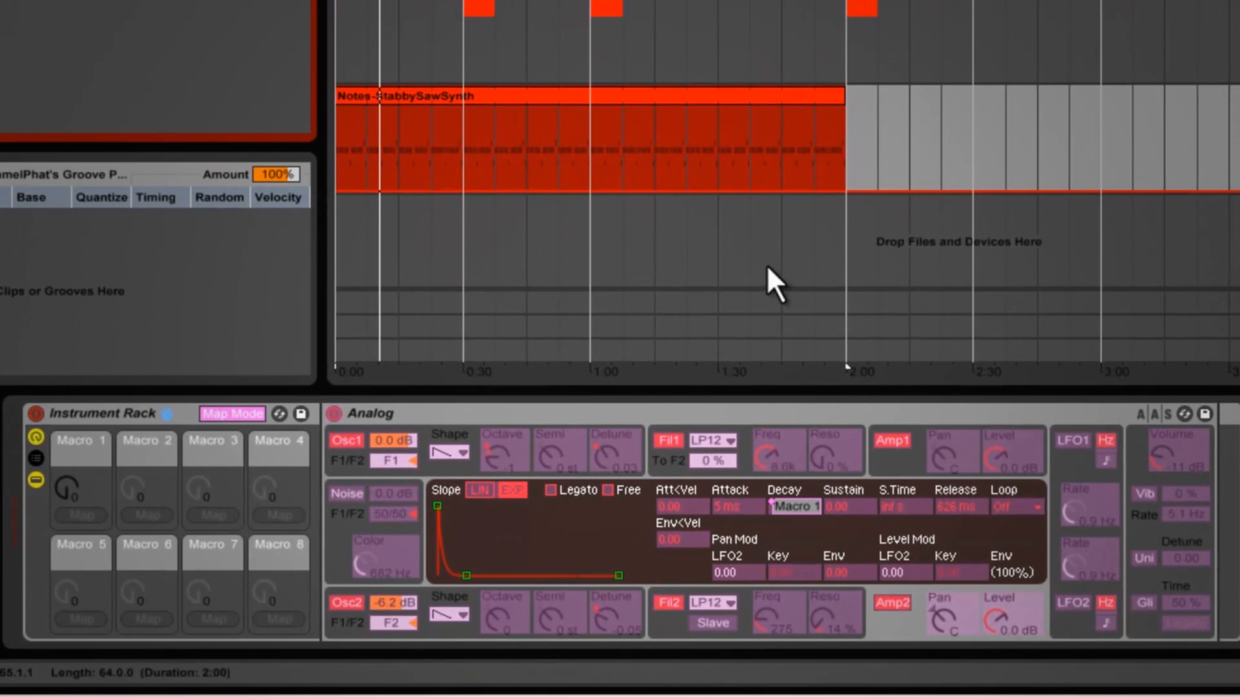
{"action": "left_click", "coordinate": [235, 413]}
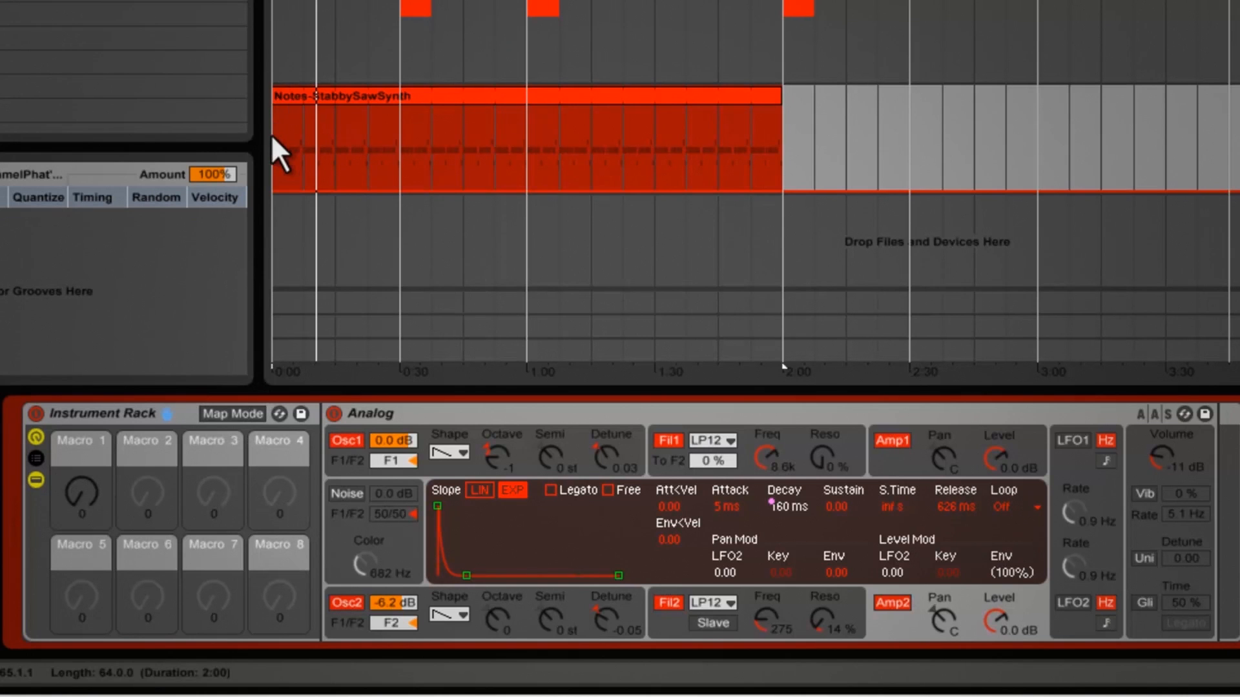
Play the StabbySawSynth clip from its start and audition both envelope decays by sweeping Macro 1
{"action": "left_click", "coordinate": [280, 149]}
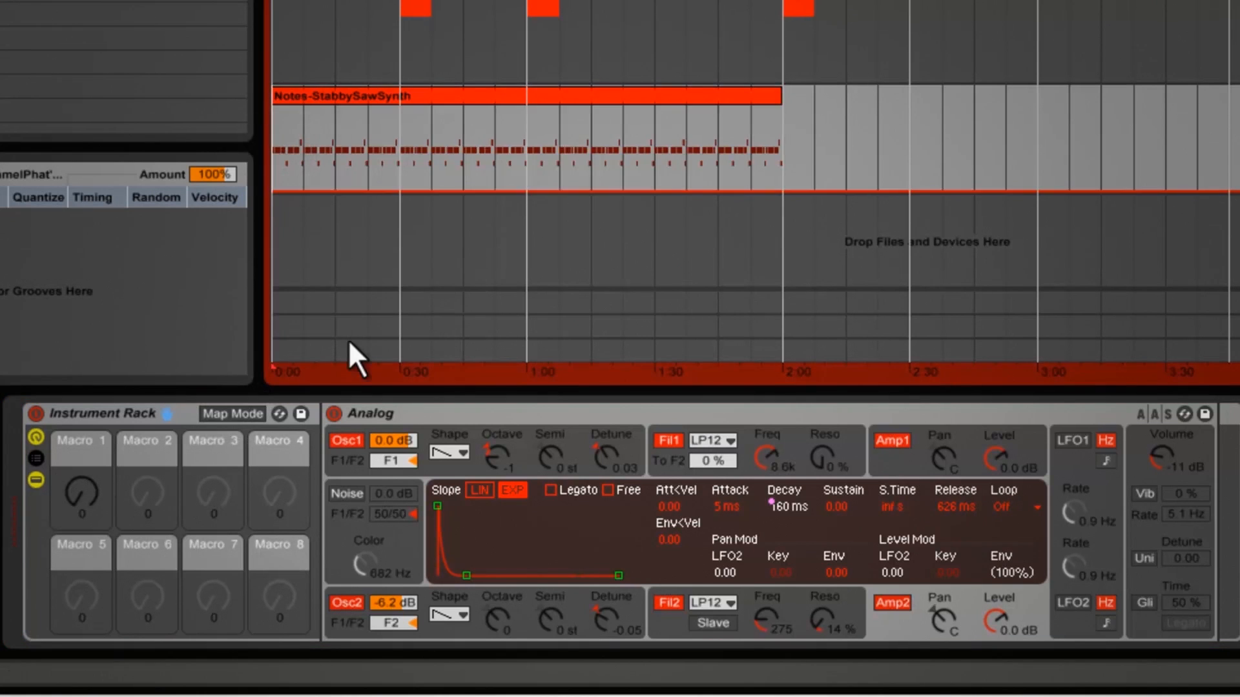
{"action": "left_click", "coordinate": [90, 491]}
{"action": "left_click_drag", "start_coordinate": [90, 491], "coordinate": [91, 489]}
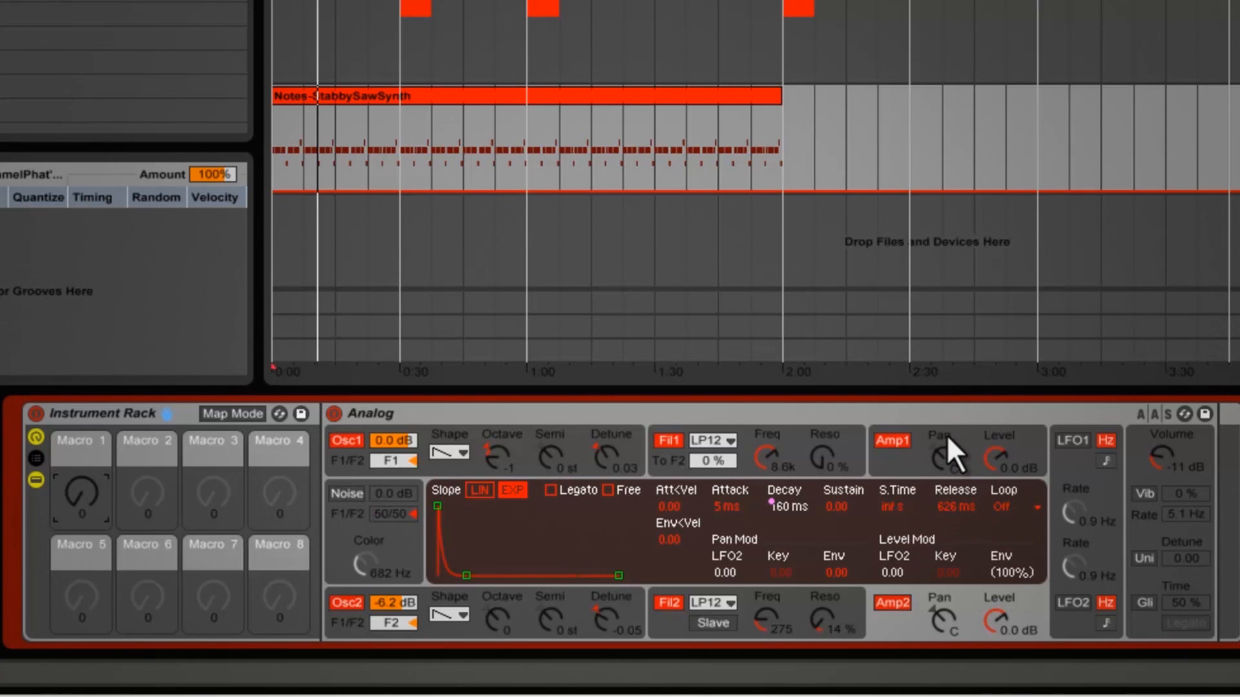
Set Analog's keyboard voices to Mono and audition the stab while sweeping Macro 1
{"action": "left_click", "coordinate": [1156, 452]}
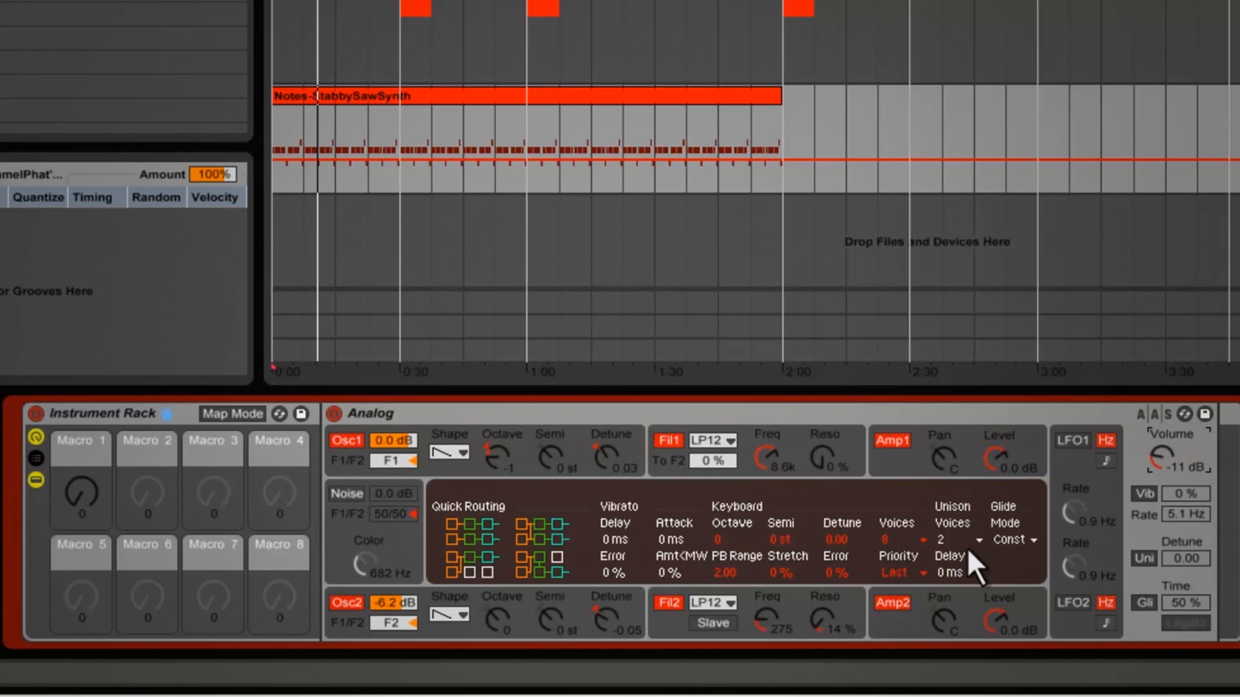
{"action": "left_click", "coordinate": [1019, 541]}
{"action": "left_click", "coordinate": [918, 541]}
{"action": "left_click", "coordinate": [905, 351]}
{"action": "key", "text": "space"}
{"action": "left_click_drag", "start_coordinate": [76, 482], "coordinate": [94, 498]}
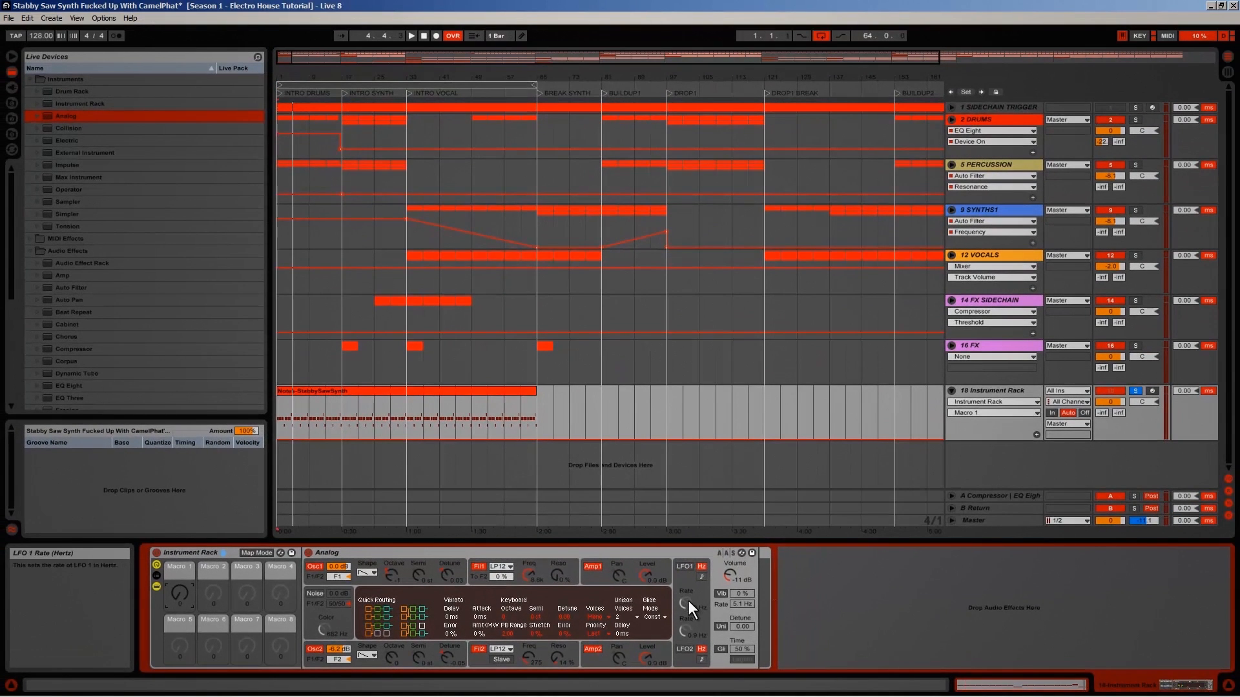
Rename the Instrument Rack as STABBY SAW
{"action": "left_click", "coordinate": [213, 555]}
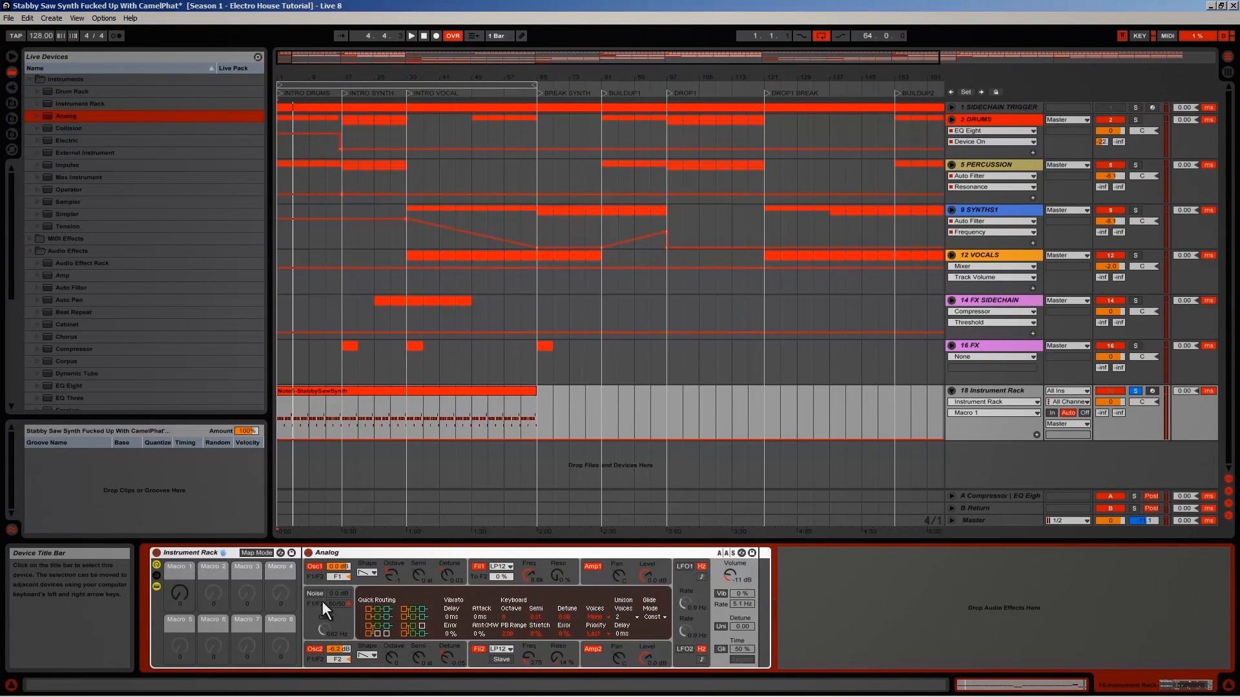
{"action": "key", "text": "ctrl+r"}
{"action": "type", "text": "STAB"}
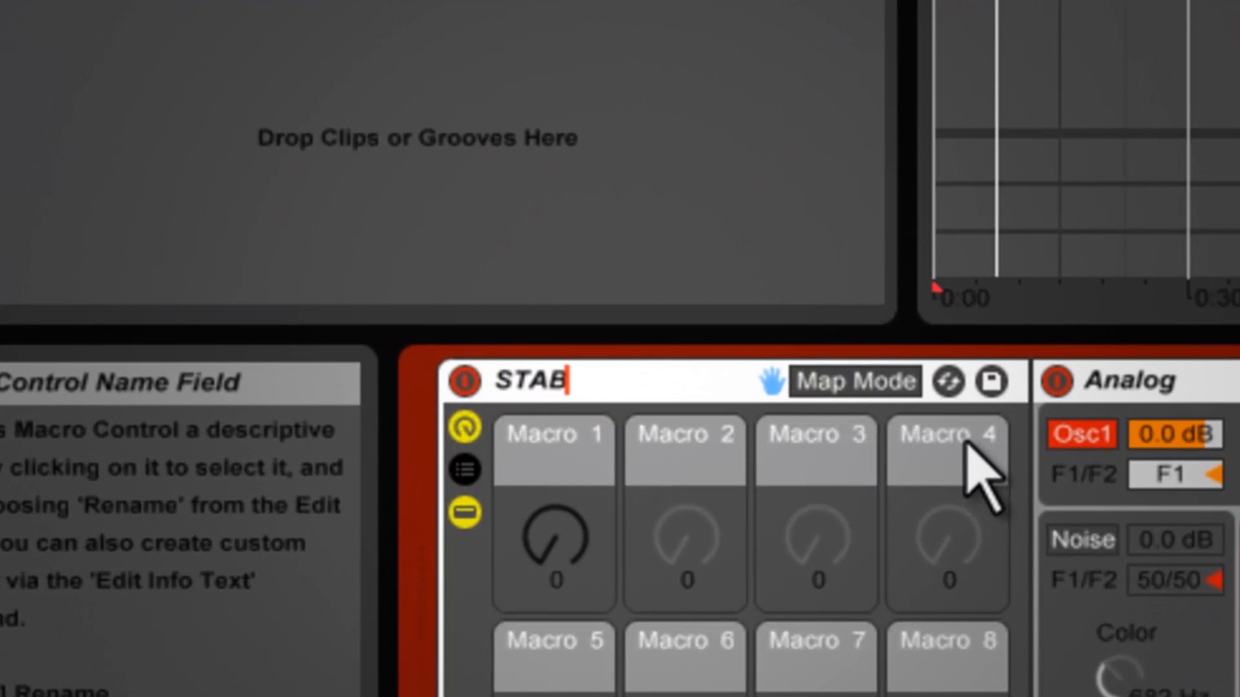
{"action": "type", "text": "BY SAW"}
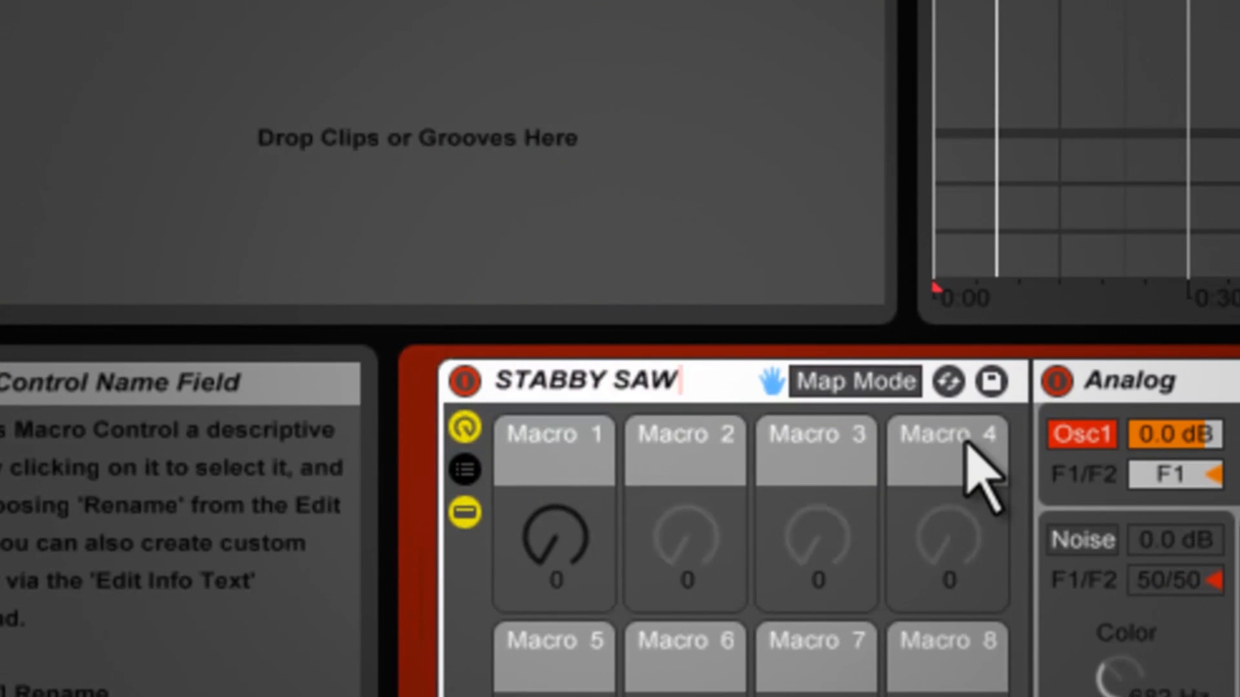
{"action": "key", "text": "Return"}
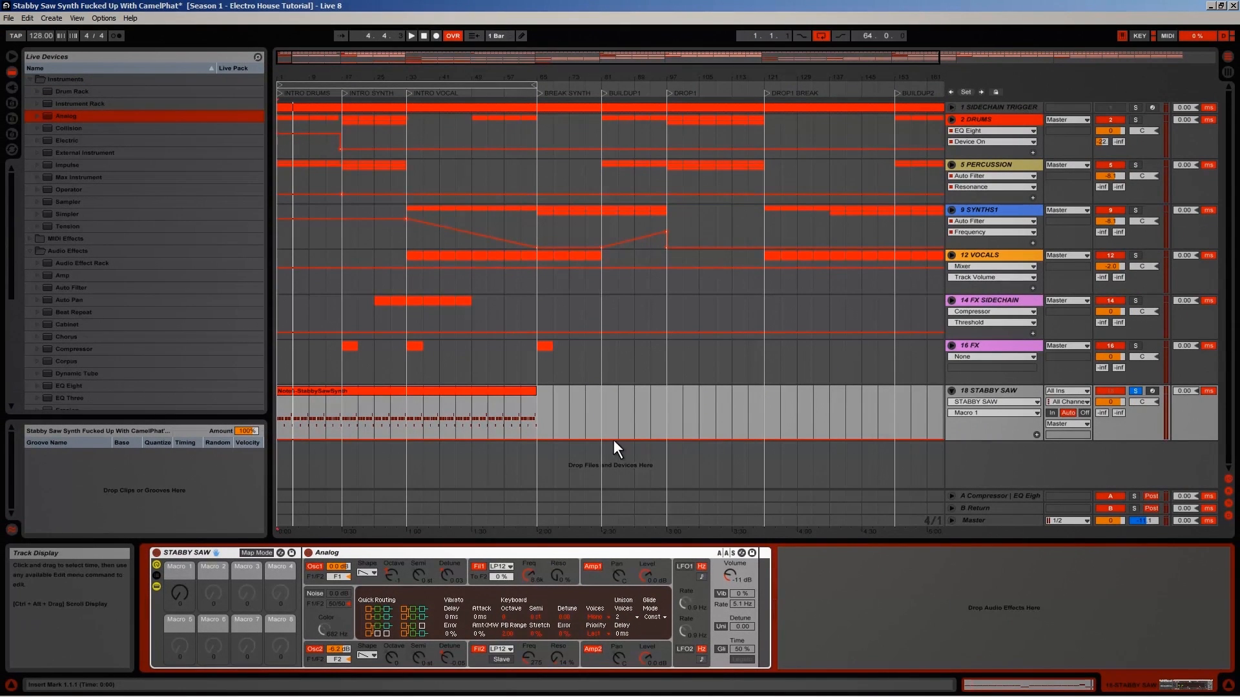
Add a Chorus after Analog in the rack with amount 0.67 ms, rate 0.94 Hz and dry/wet 27 %
{"action": "left_click", "coordinate": [850, 604]}
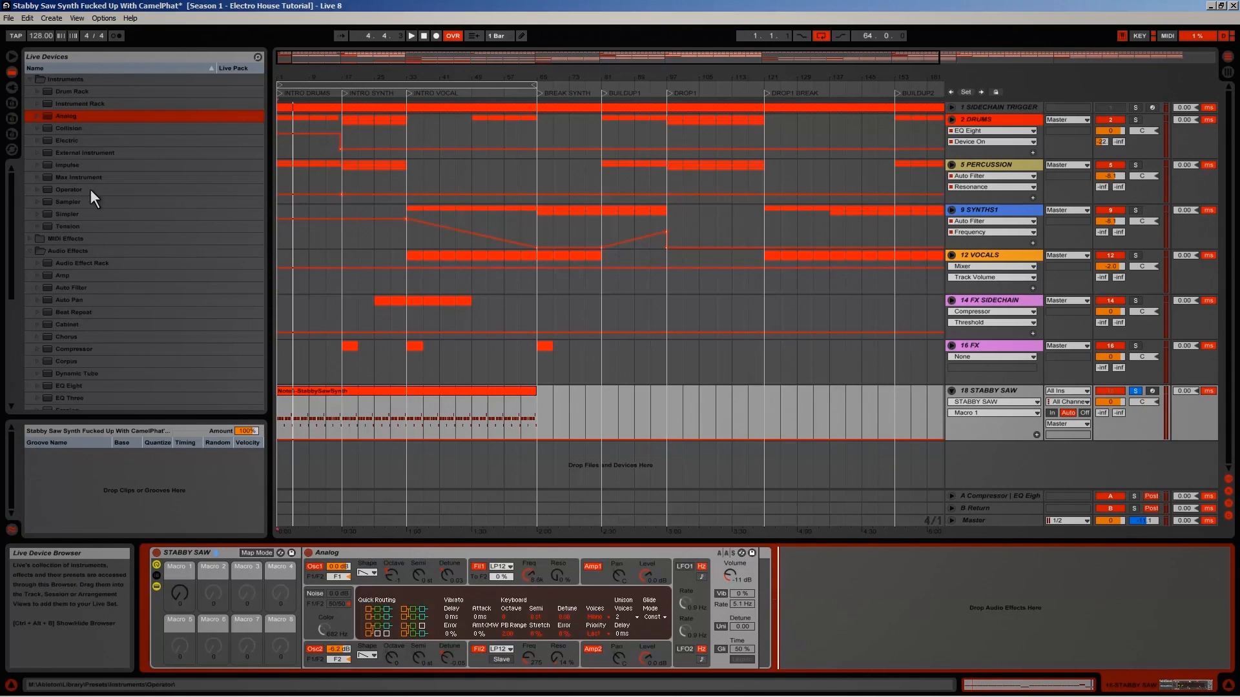
{"action": "mouse_move", "coordinate": [67, 336]}
{"action": "left_mouse_down"}
{"action": "mouse_move", "coordinate": [57, 336]}
{"action": "mouse_move", "coordinate": [354, 400]}
{"action": "mouse_move", "coordinate": [750, 563]}
{"action": "mouse_move", "coordinate": [756, 549]}
{"action": "left_mouse_up"}
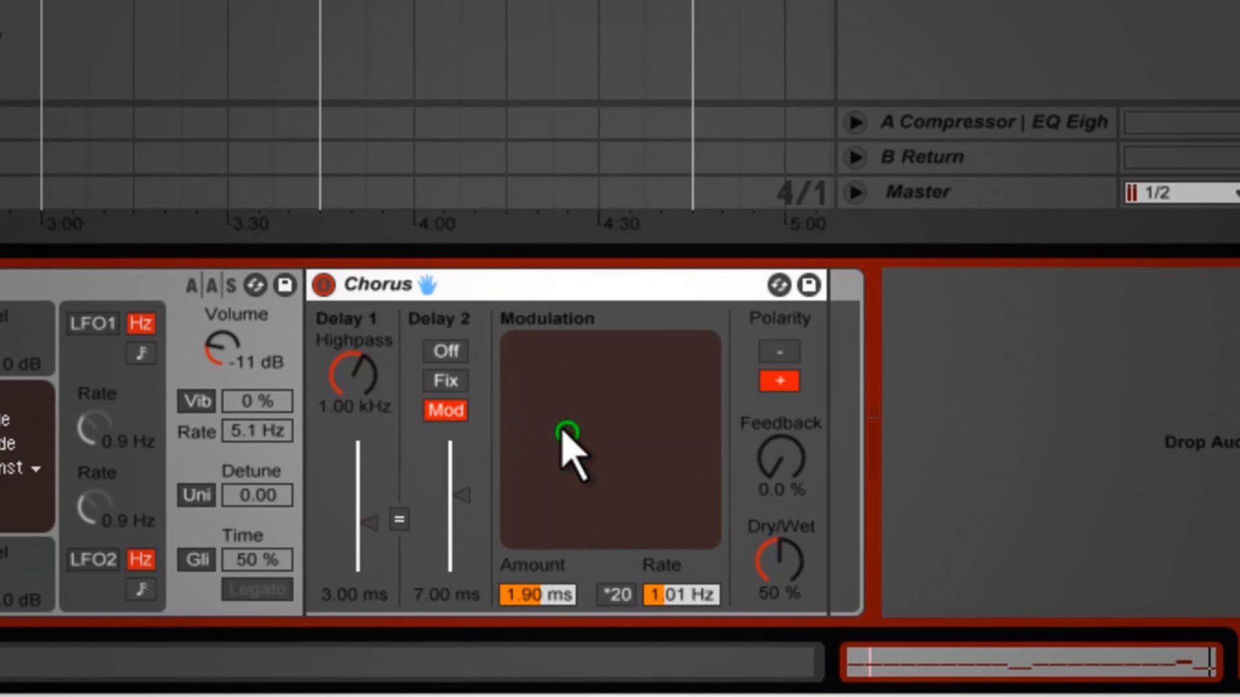
{"action": "left_click", "coordinate": [542, 595]}
{"action": "left_click_drag", "start_coordinate": [545, 600], "coordinate": [544, 602]}
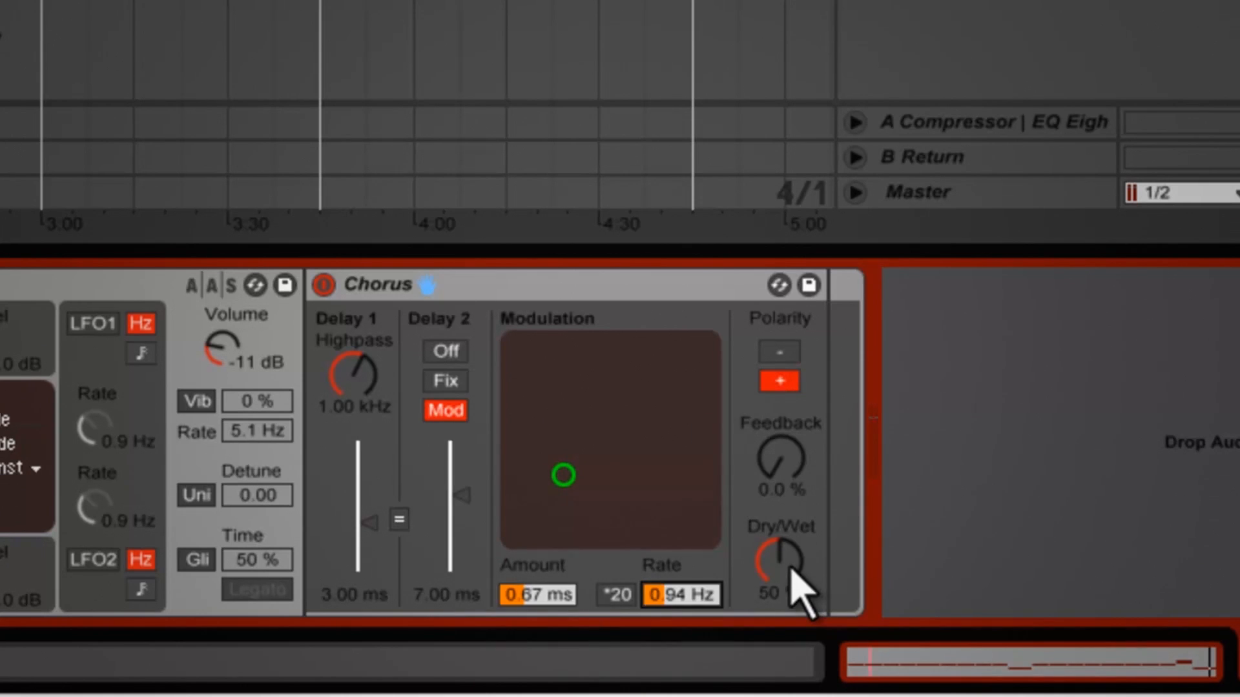
{"action": "left_click_drag", "start_coordinate": [801, 591], "coordinate": [791, 570]}
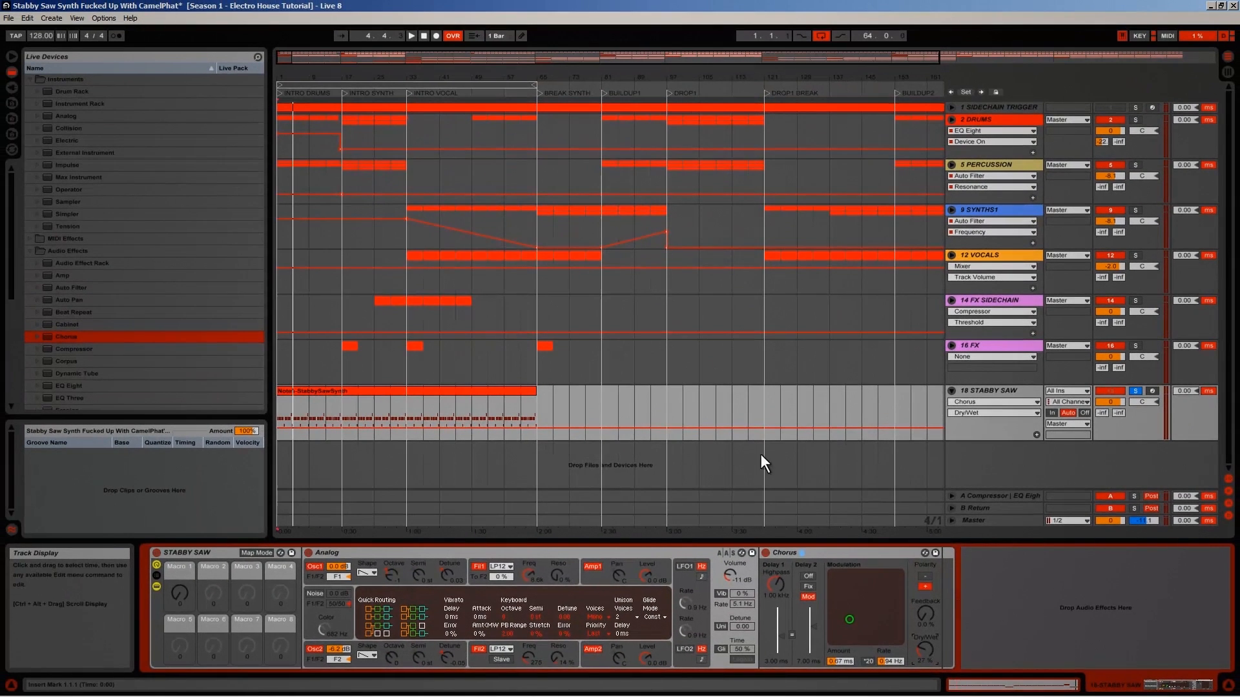
Compare the playing sound with Chorus bypassed and active, and raise the Chorus feedback to 32 %
{"action": "left_click", "coordinate": [767, 553]}
{"action": "key", "text": "space"}
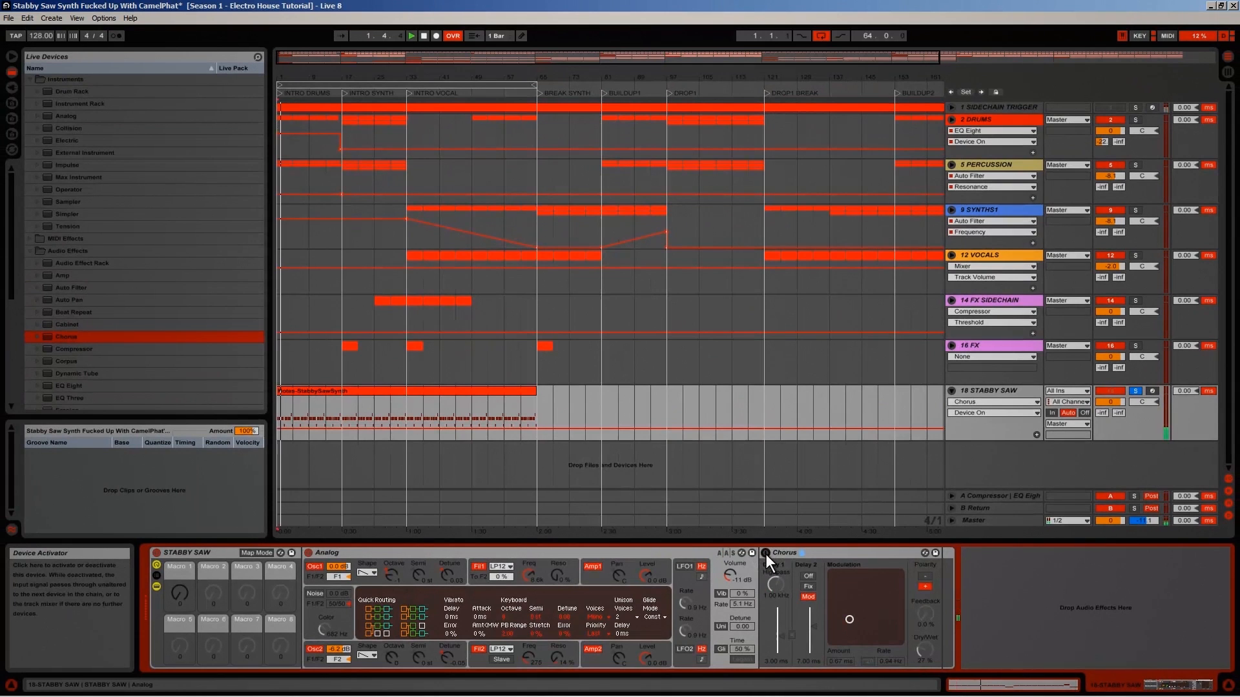
{"action": "left_click", "coordinate": [765, 554]}
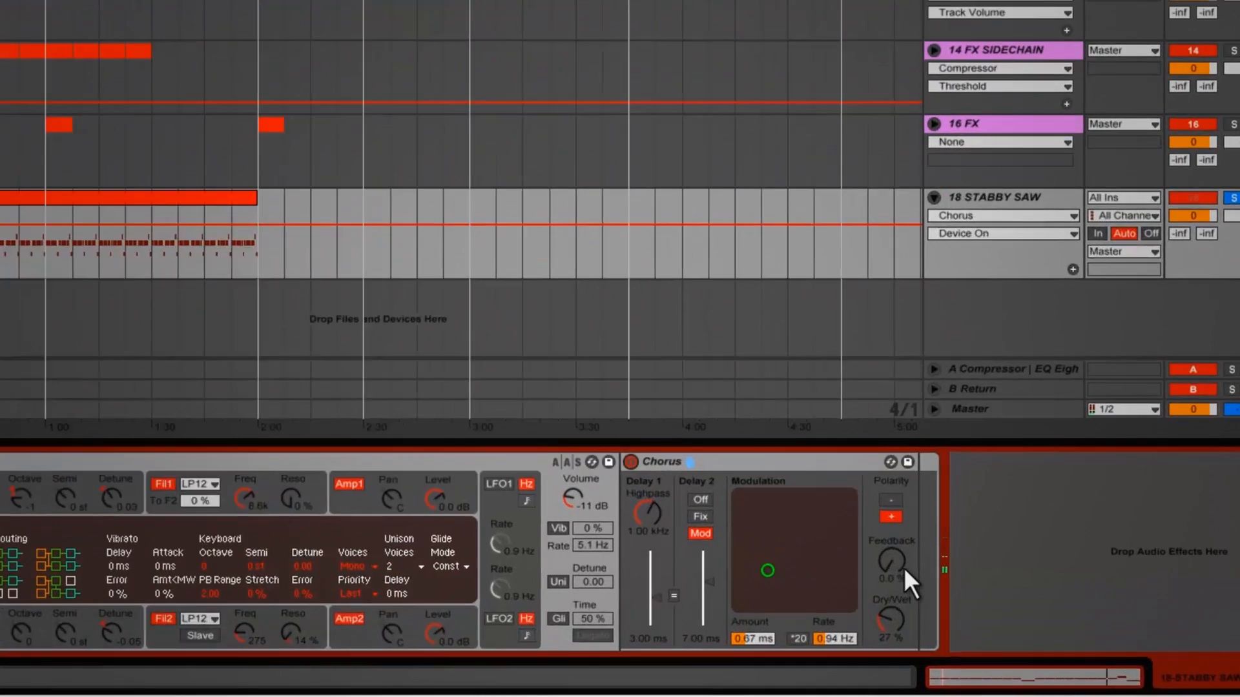
{"action": "left_click_drag", "start_coordinate": [927, 614], "coordinate": [934, 615]}
{"action": "left_click_drag", "start_coordinate": [826, 423], "coordinate": [825, 424]}
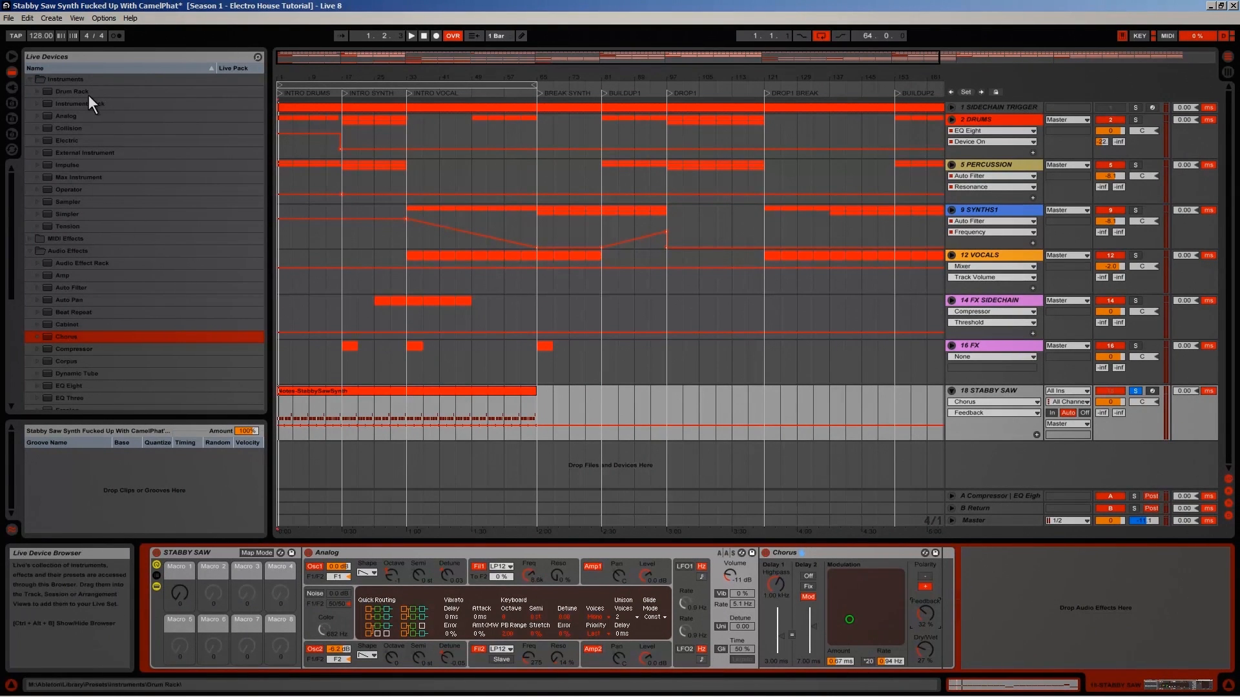
Add an Auto Filter after Chorus in the rack and lower its low-pass cutoff to 100 Hz while auditioning
{"action": "left_click", "coordinate": [71, 287]}
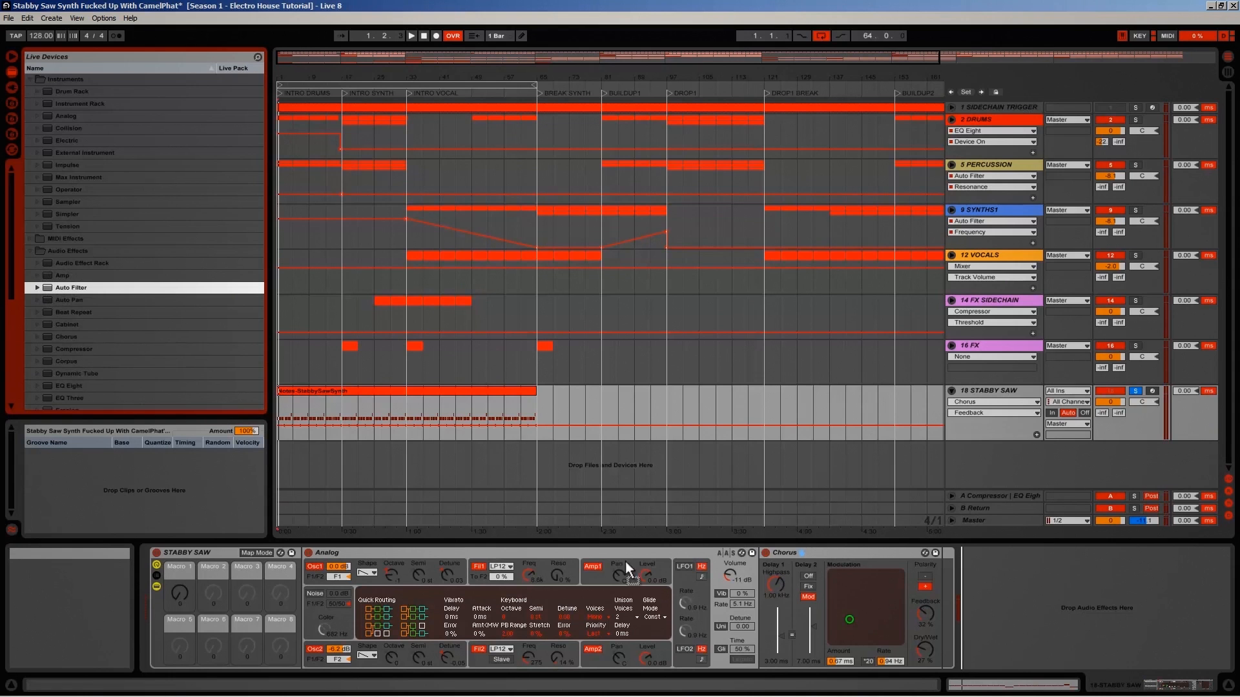
{"action": "left_click_drag", "start_coordinate": [903, 584], "coordinate": [969, 571]}
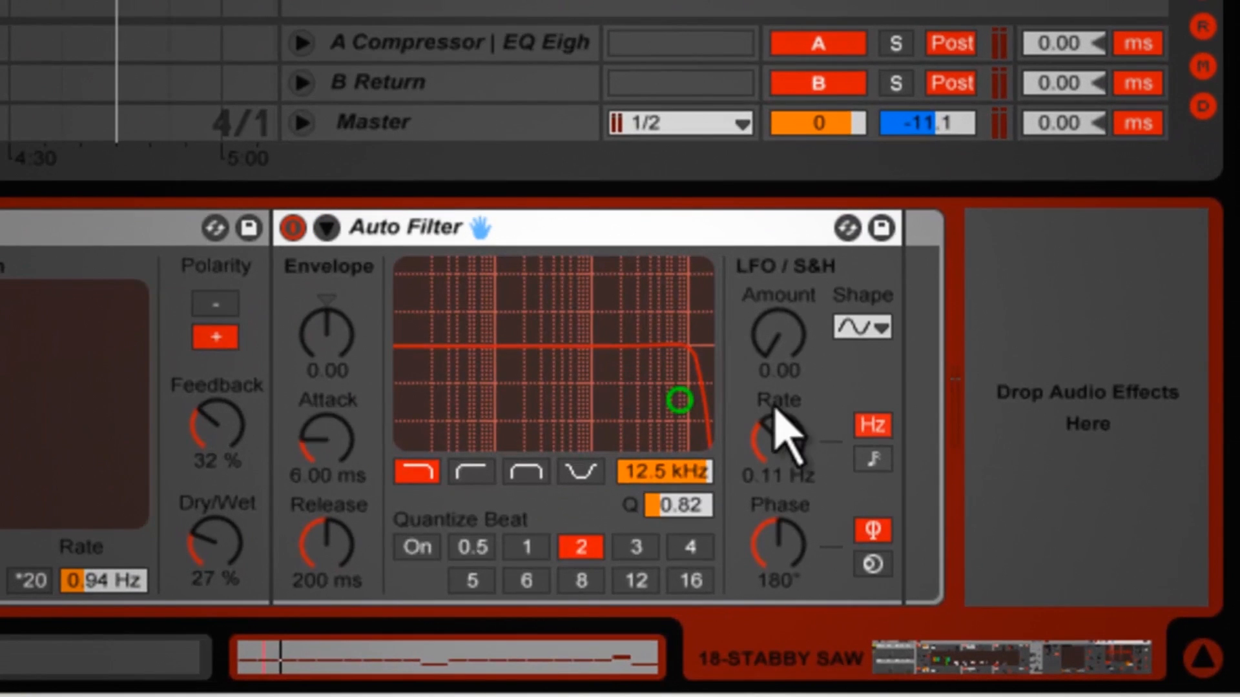
{"action": "left_click", "coordinate": [580, 235]}
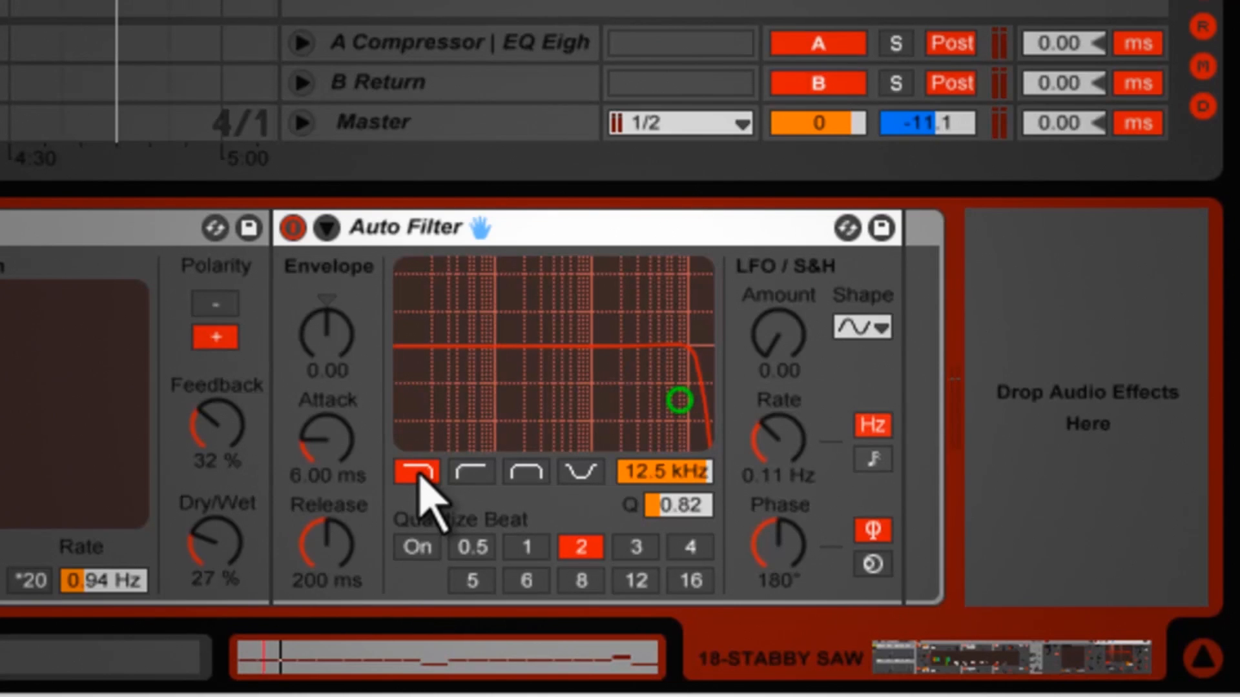
{"action": "left_click_drag", "start_coordinate": [682, 483], "coordinate": [683, 487]}
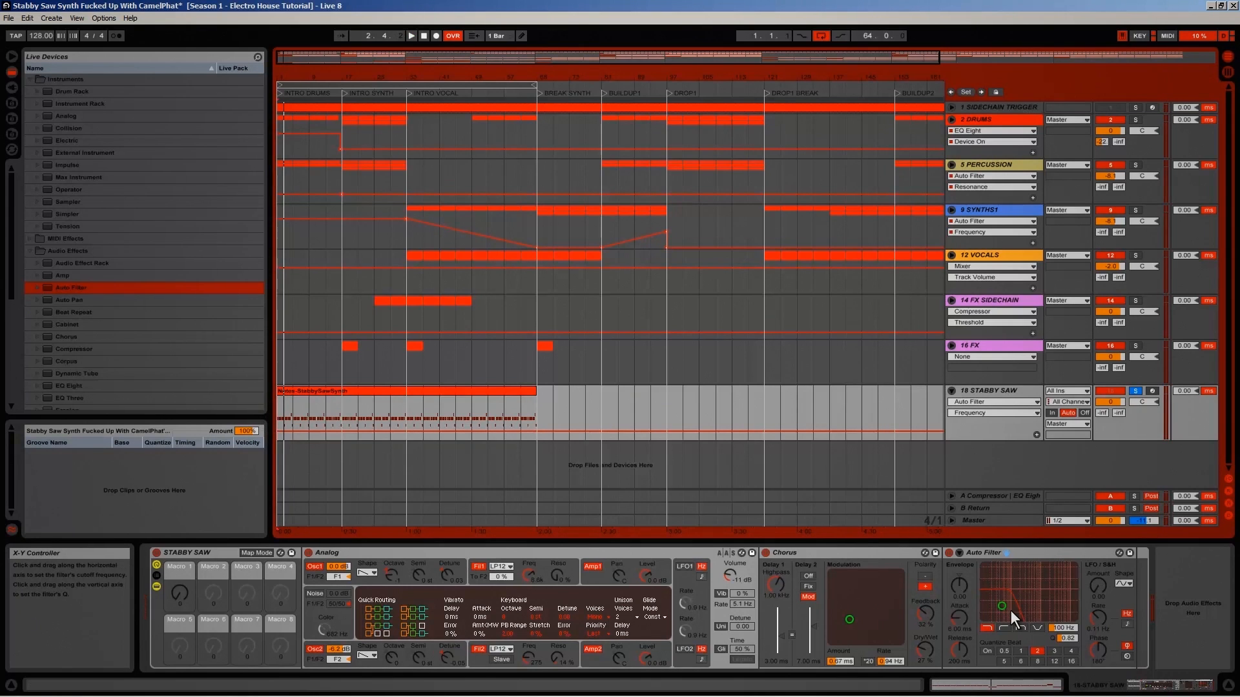
Map the Auto Filter's cutoff frequency to Macro 2 of the STABBY SAW rack and leave mapping mode
{"action": "left_click", "coordinate": [200, 553]}
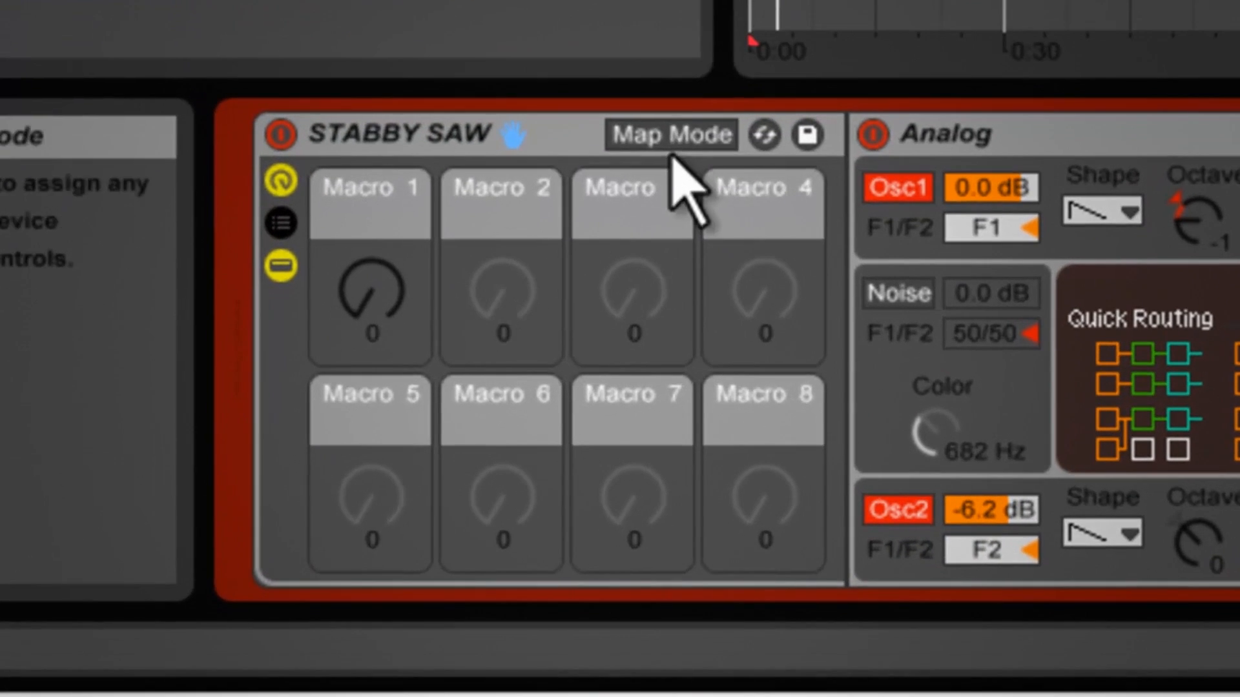
{"action": "left_click", "coordinate": [678, 135]}
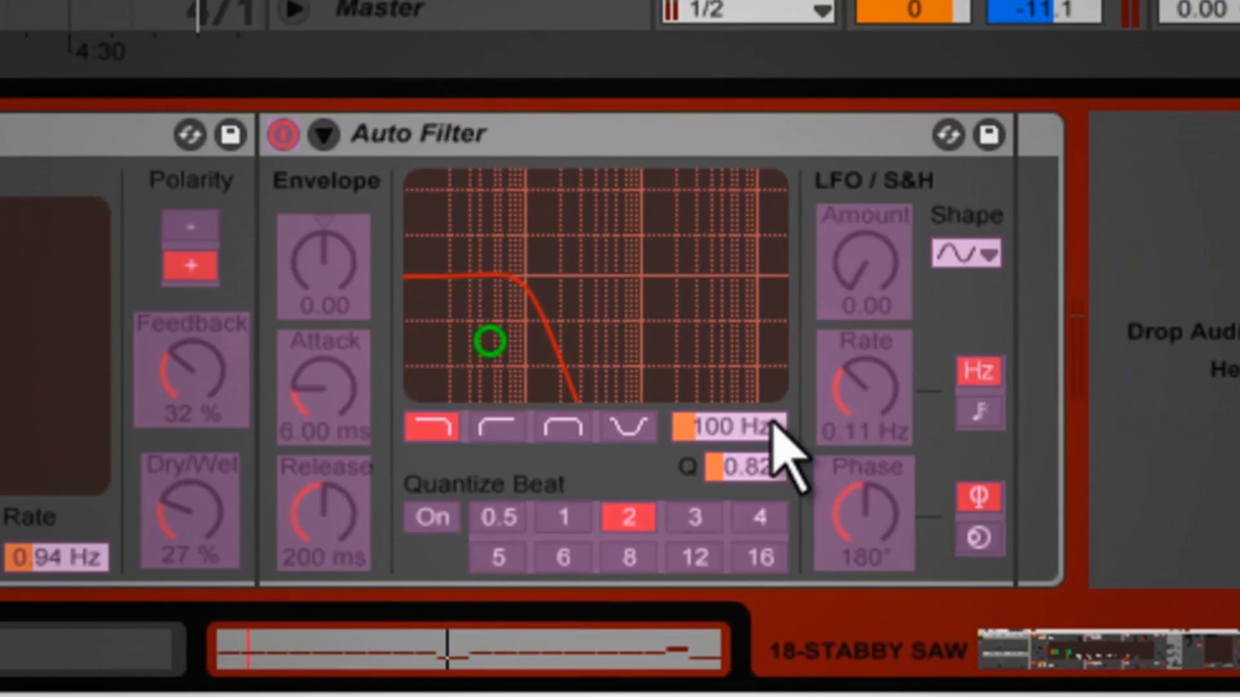
{"action": "left_click", "coordinate": [769, 426]}
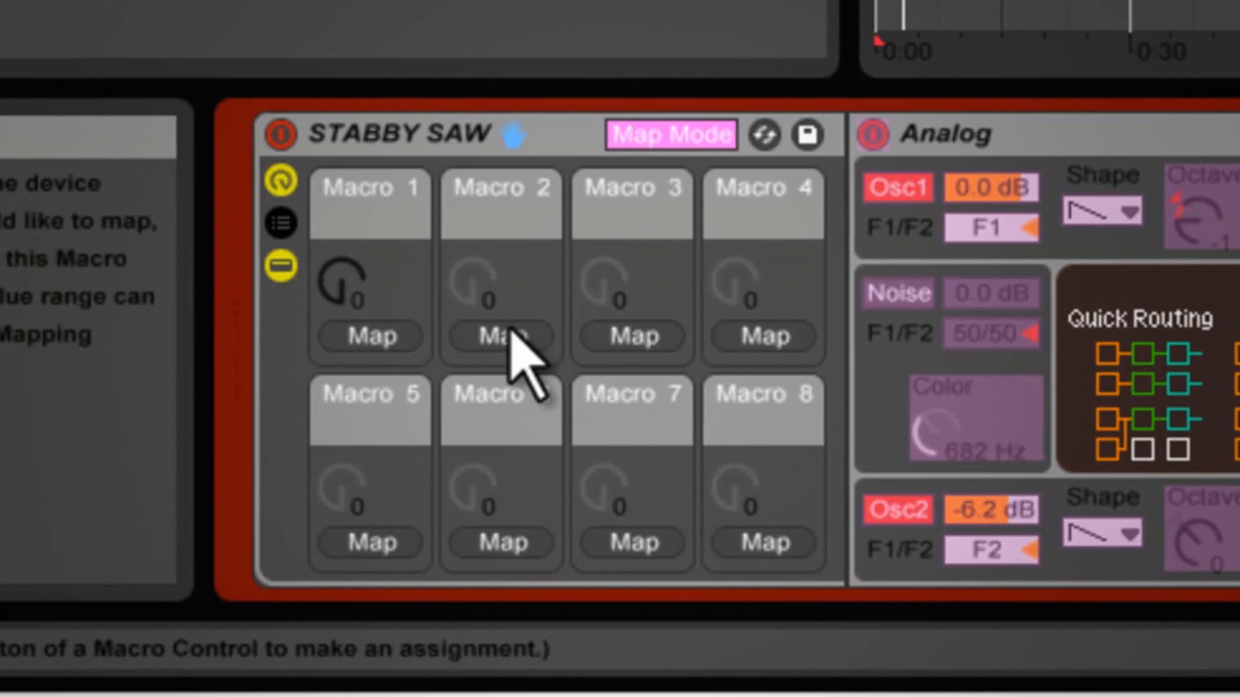
{"action": "left_click", "coordinate": [507, 336]}
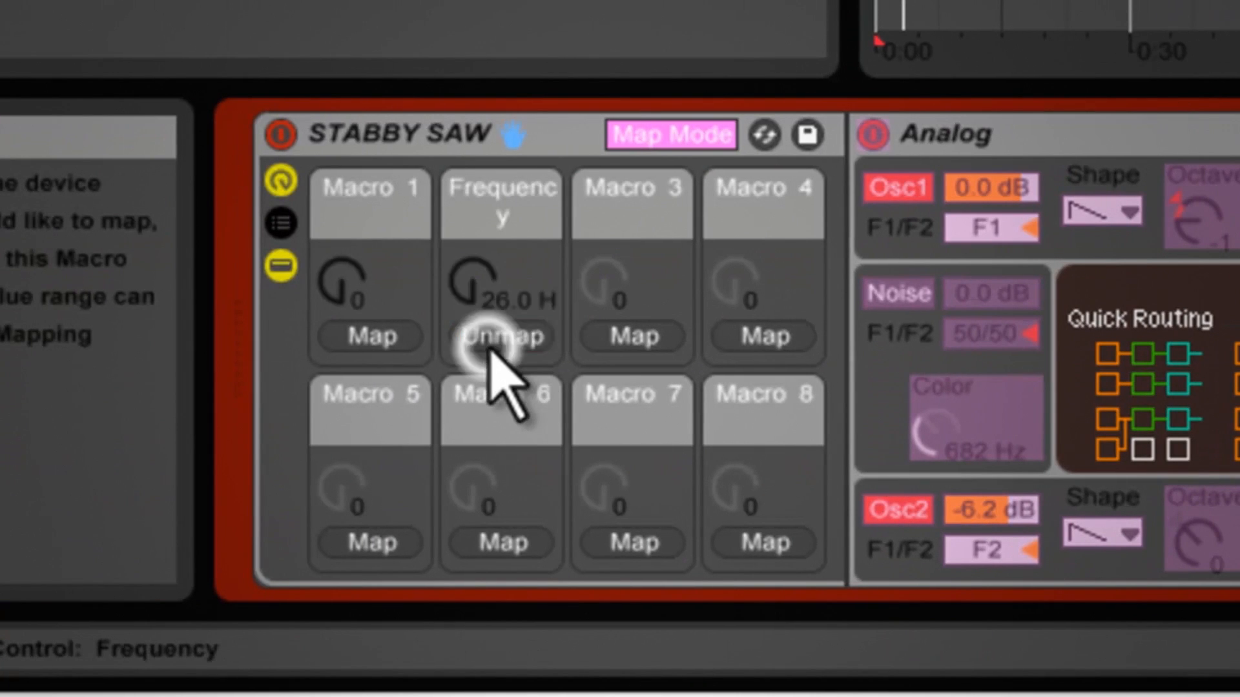
{"action": "left_click", "coordinate": [692, 137]}
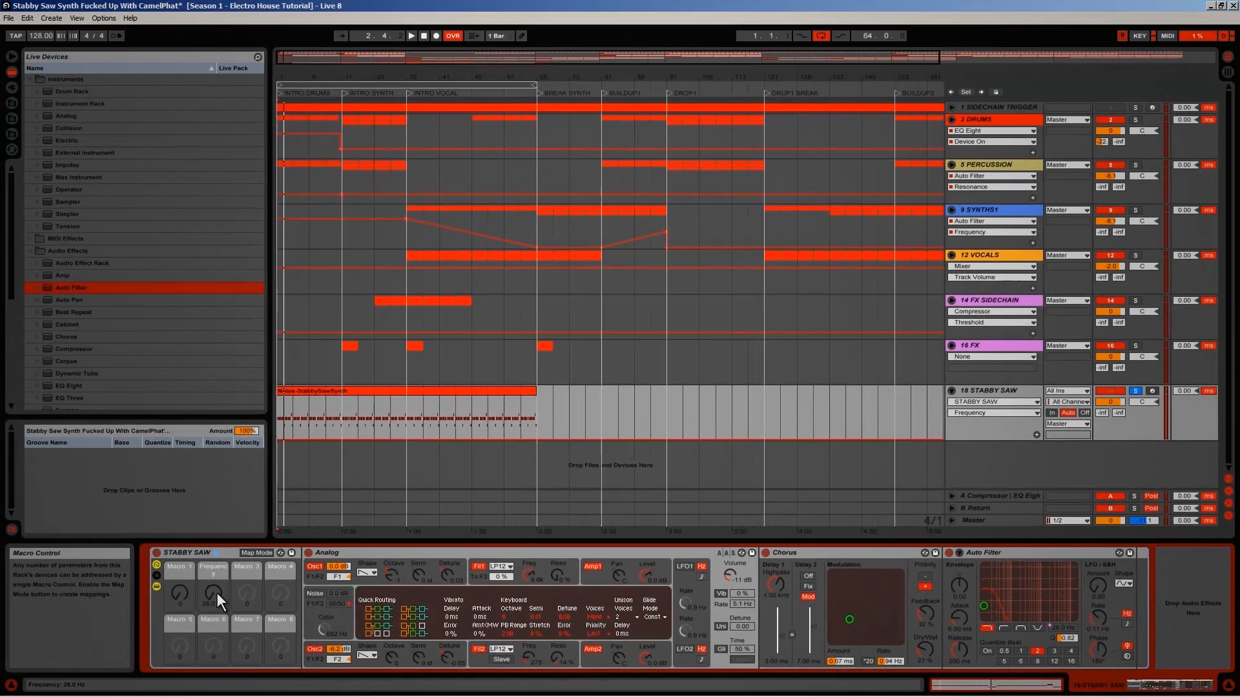
Set the Auto Filter frequency mapping's minimum to 100 Hz, leave mapping mode and audition Macro 2 from the start of the track
{"action": "left_click_drag", "start_coordinate": [517, 294], "coordinate": [512, 313]}
{"action": "left_click_drag", "start_coordinate": [215, 598], "coordinate": [219, 666]}
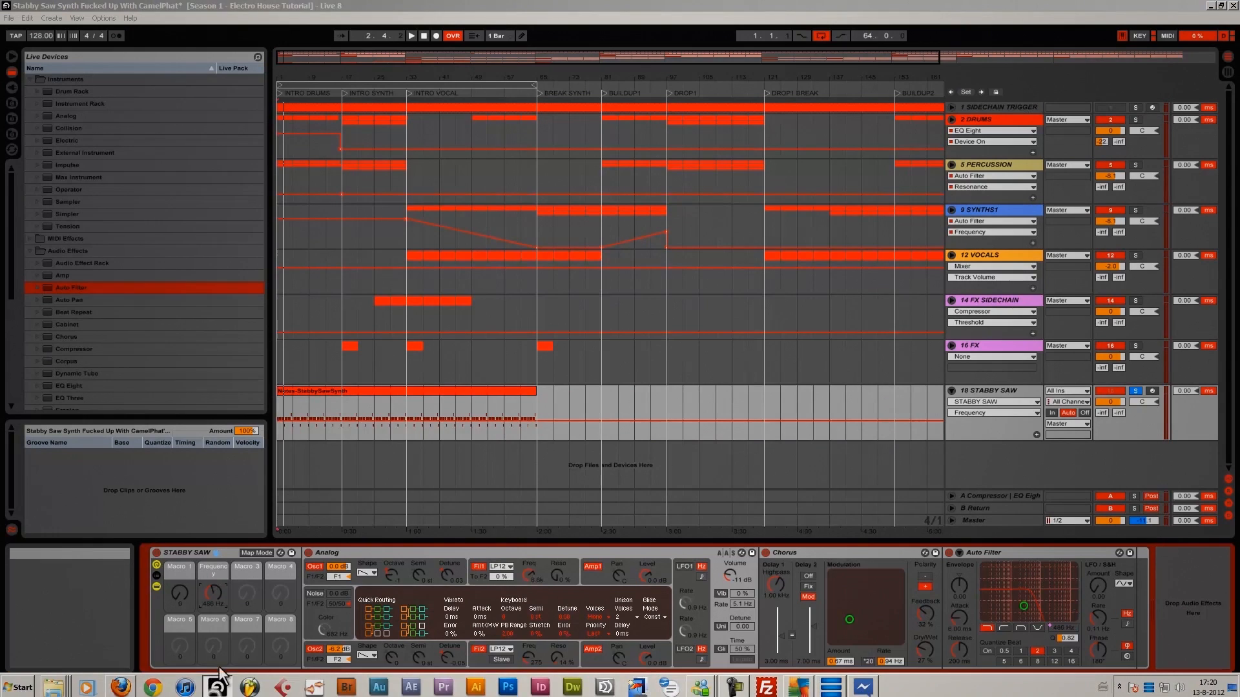
{"action": "left_click", "coordinate": [251, 554]}
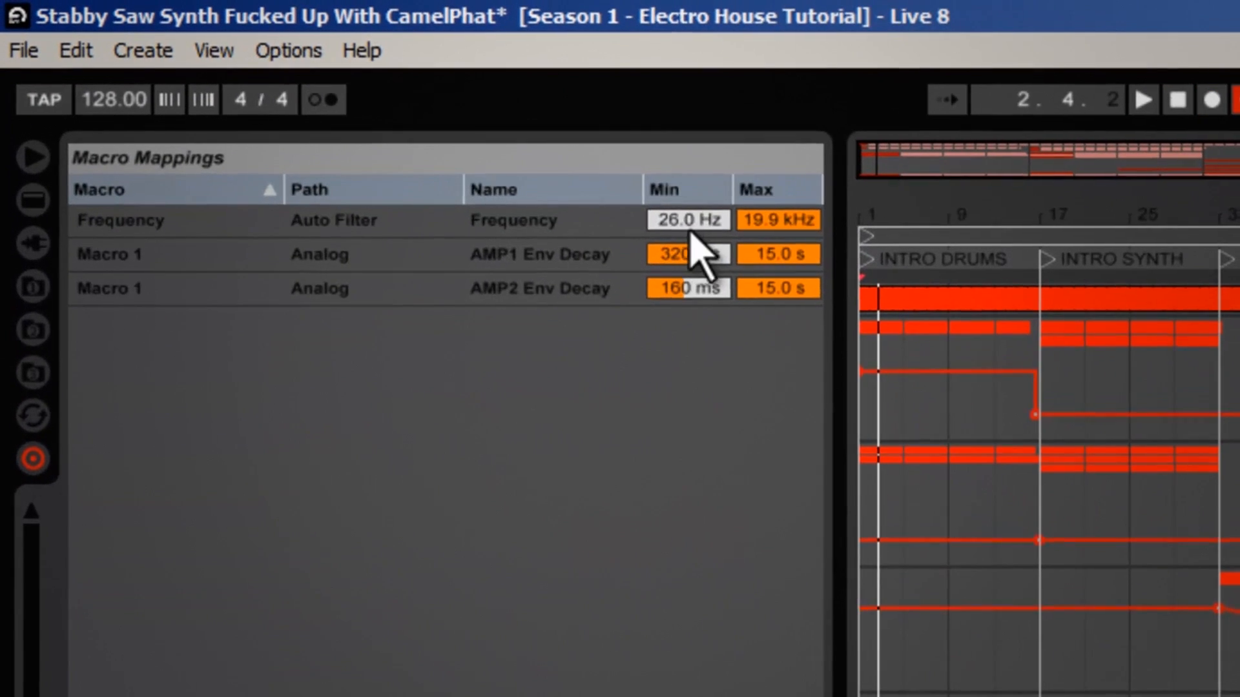
{"action": "left_click", "coordinate": [249, 78]}
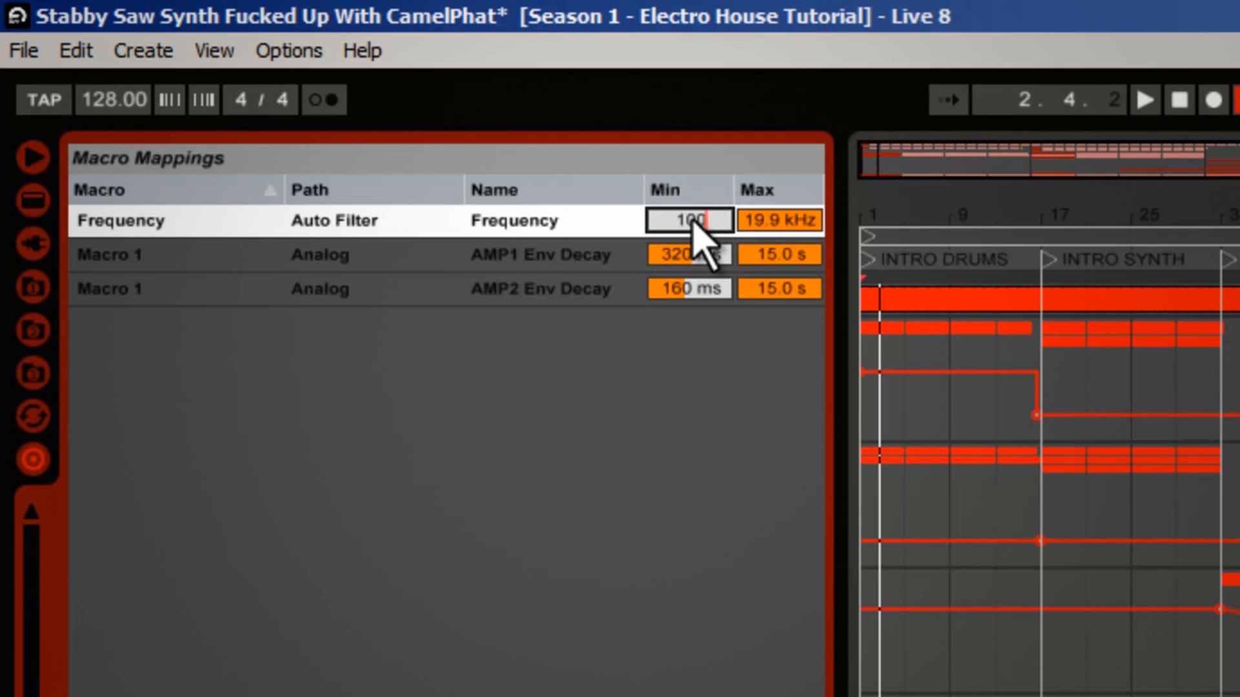
{"action": "key", "text": "Return"}
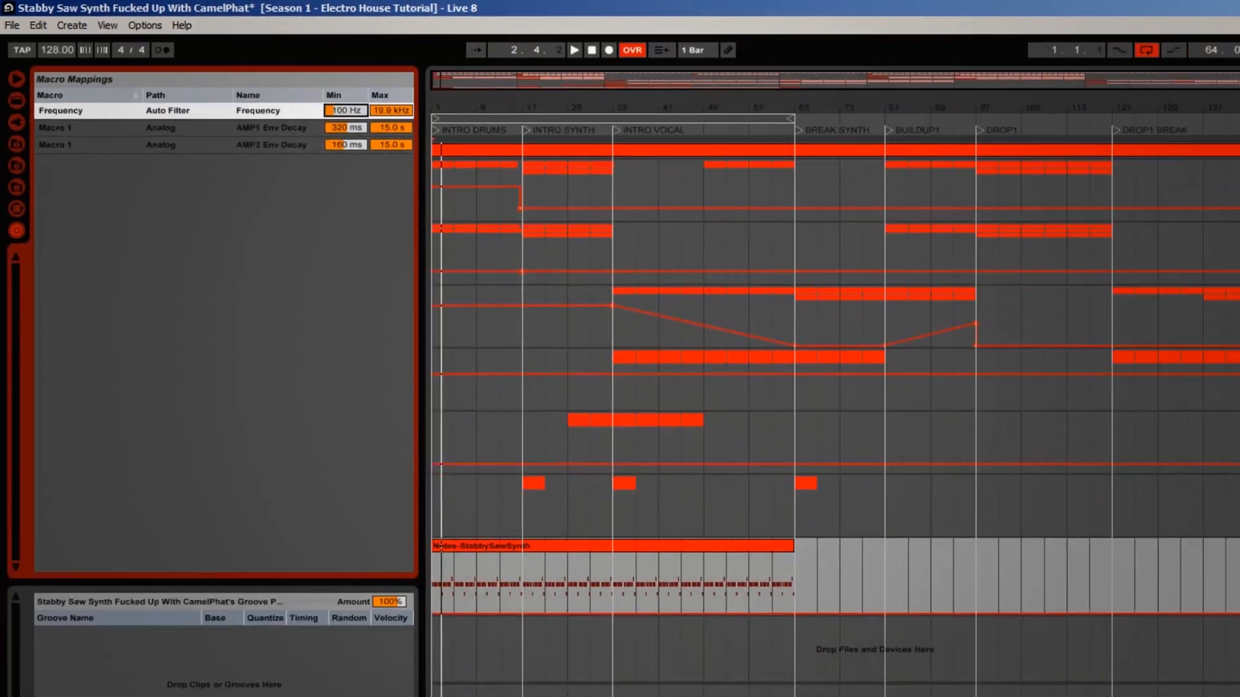
{"action": "left_click", "coordinate": [250, 551]}
{"action": "key", "text": "space"}
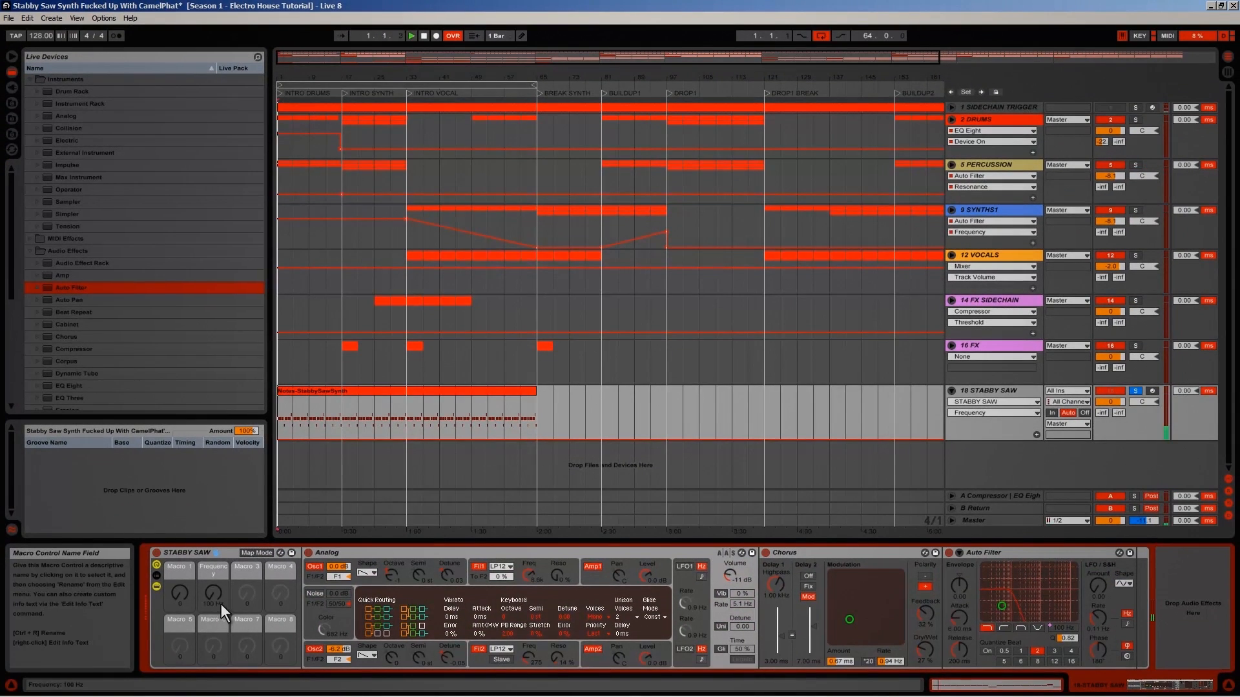
{"action": "left_click_drag", "start_coordinate": [212, 589], "coordinate": [215, 607]}
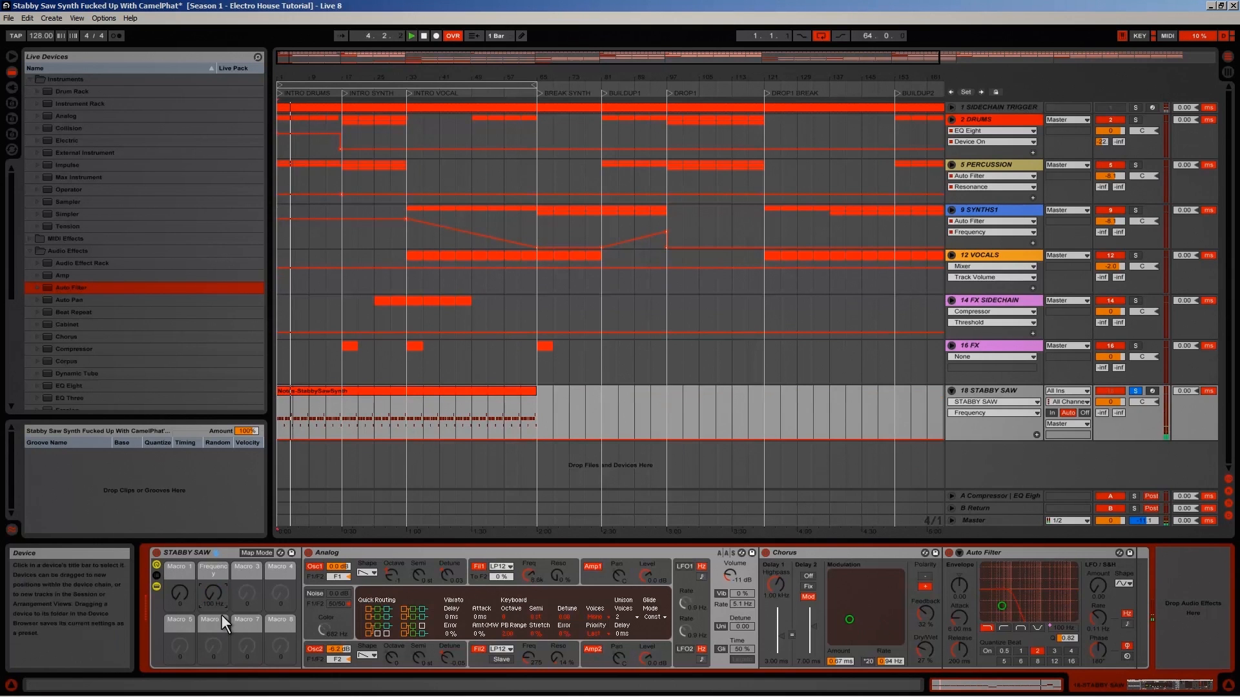
Rename Macro 1 as DECAY SYNTH and Macro 2 as LP CUTOFF in the STABBY SAW rack
{"action": "left_click", "coordinate": [181, 565]}
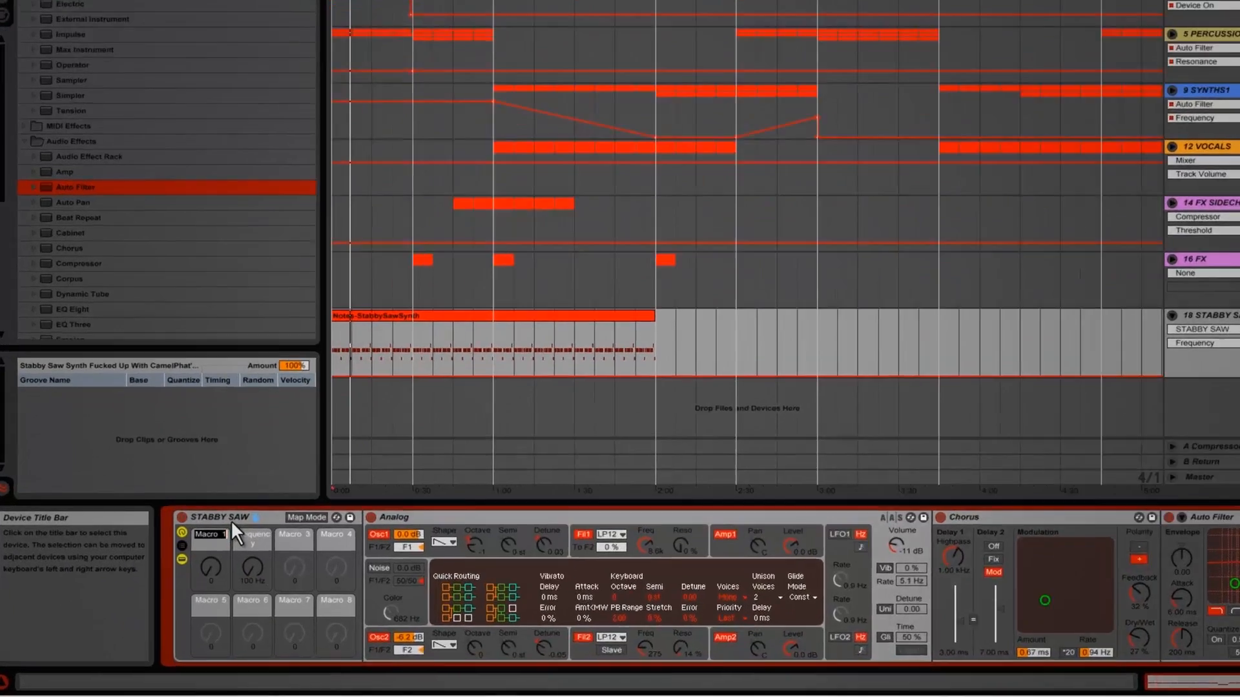
{"action": "key", "text": "ctrl+r"}
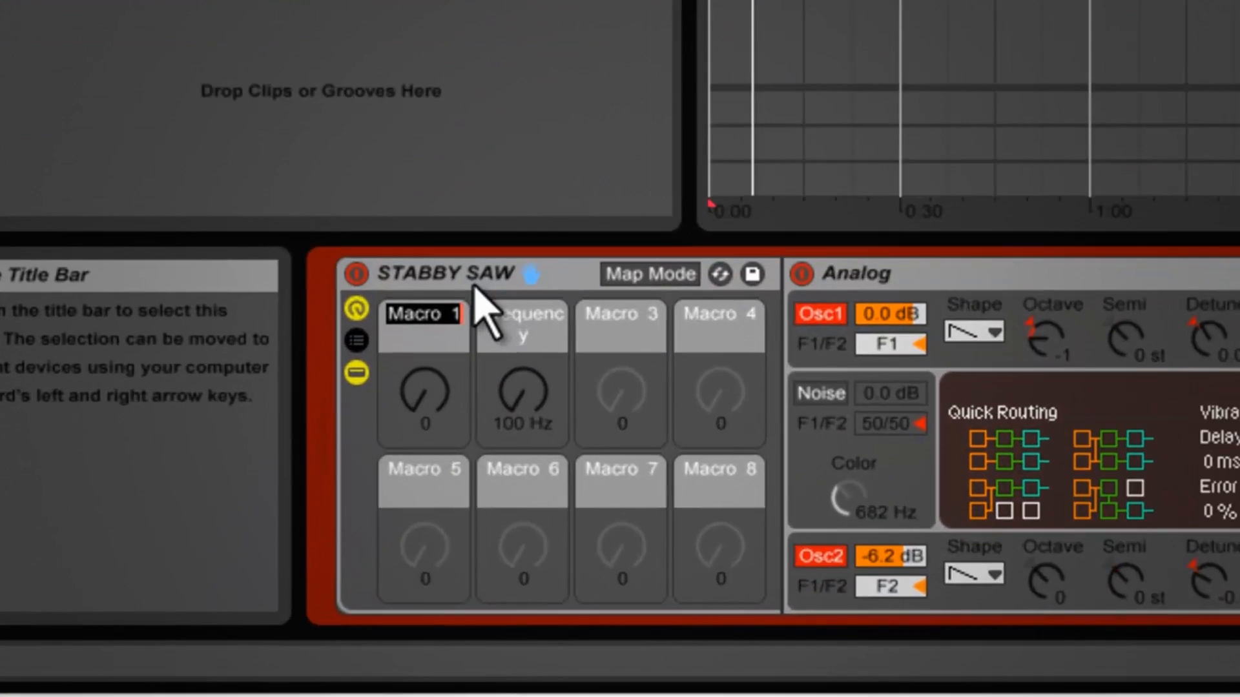
{"action": "type", "text": "DECAY"}
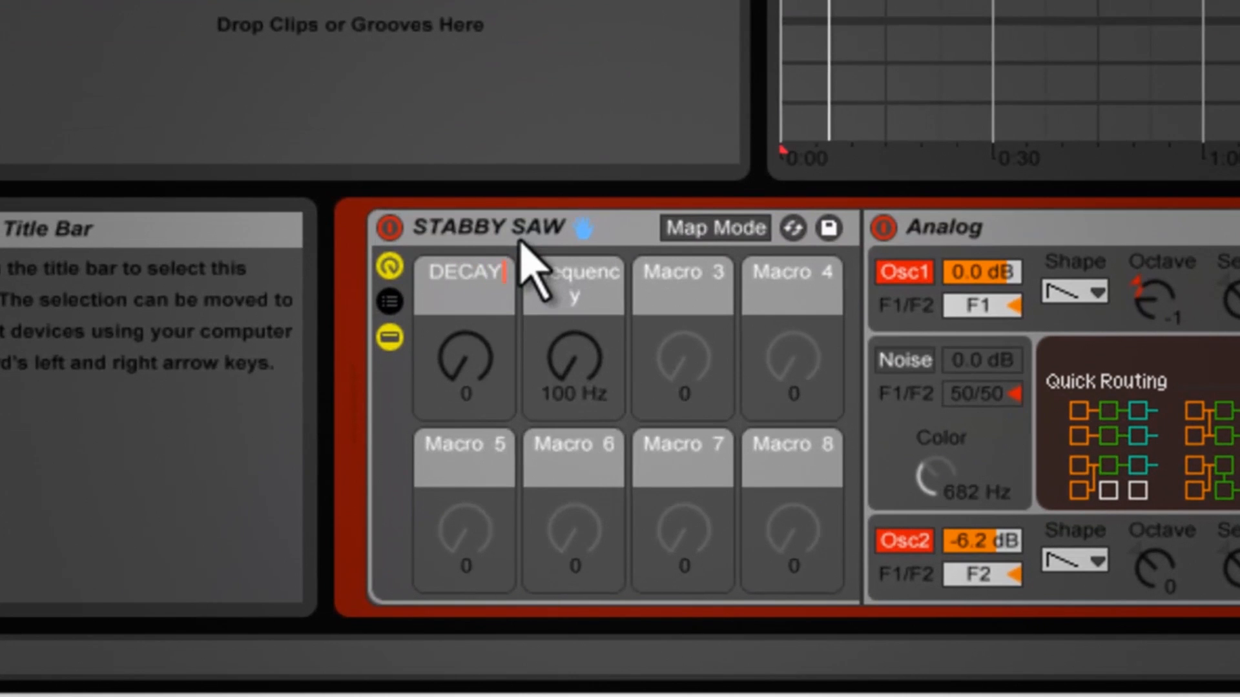
{"action": "type", "text": " SYNTH"}
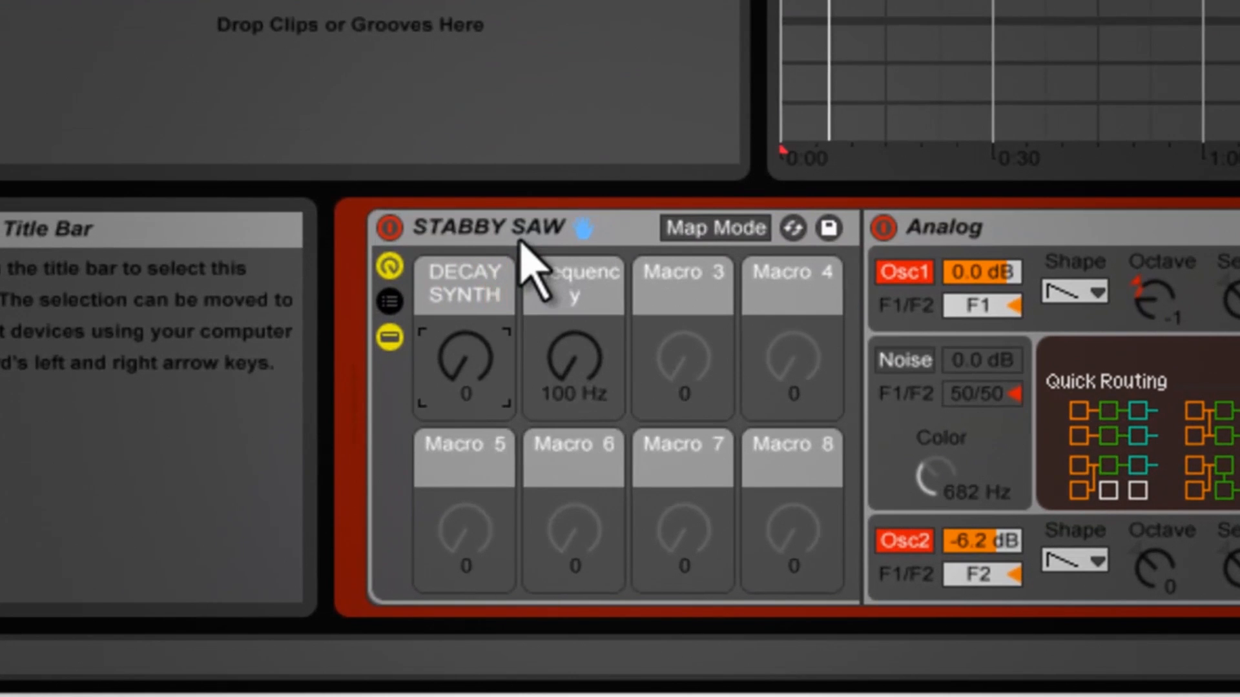
{"action": "left_click", "coordinate": [586, 303]}
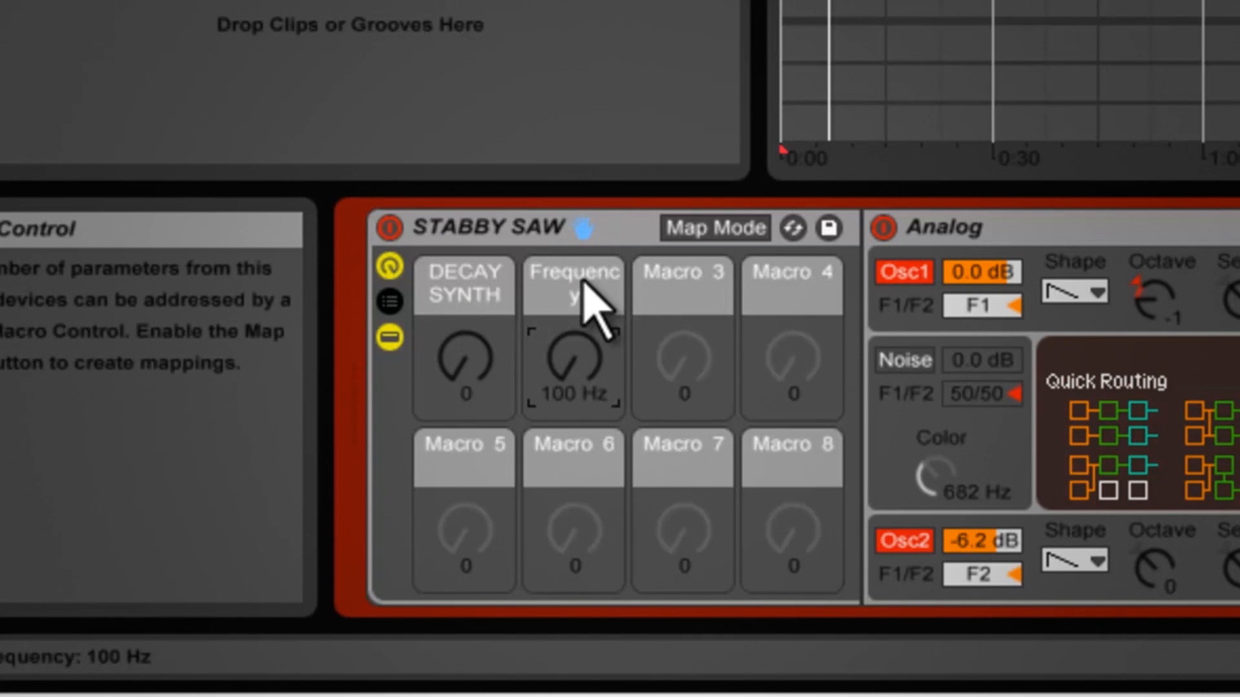
{"action": "key", "text": "ctrl+r"}
{"action": "type", "text": "LP"}
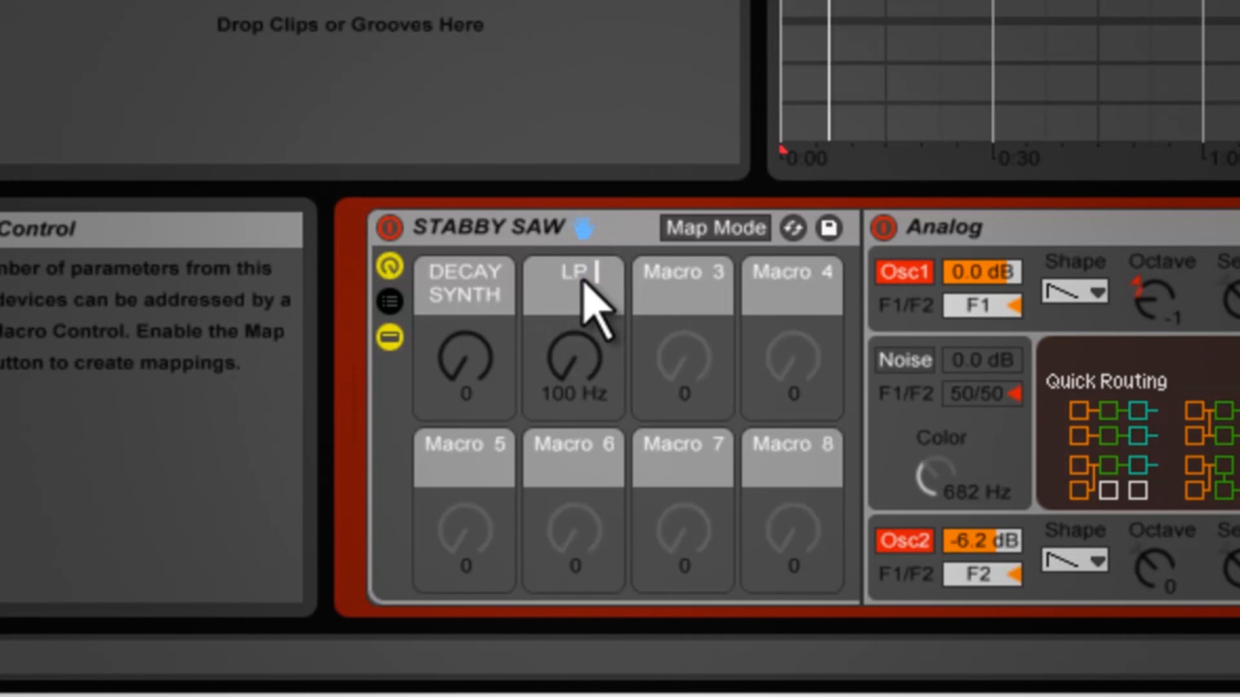
{"action": "type", "text": " CUTOFF"}
{"action": "key", "text": "Return"}
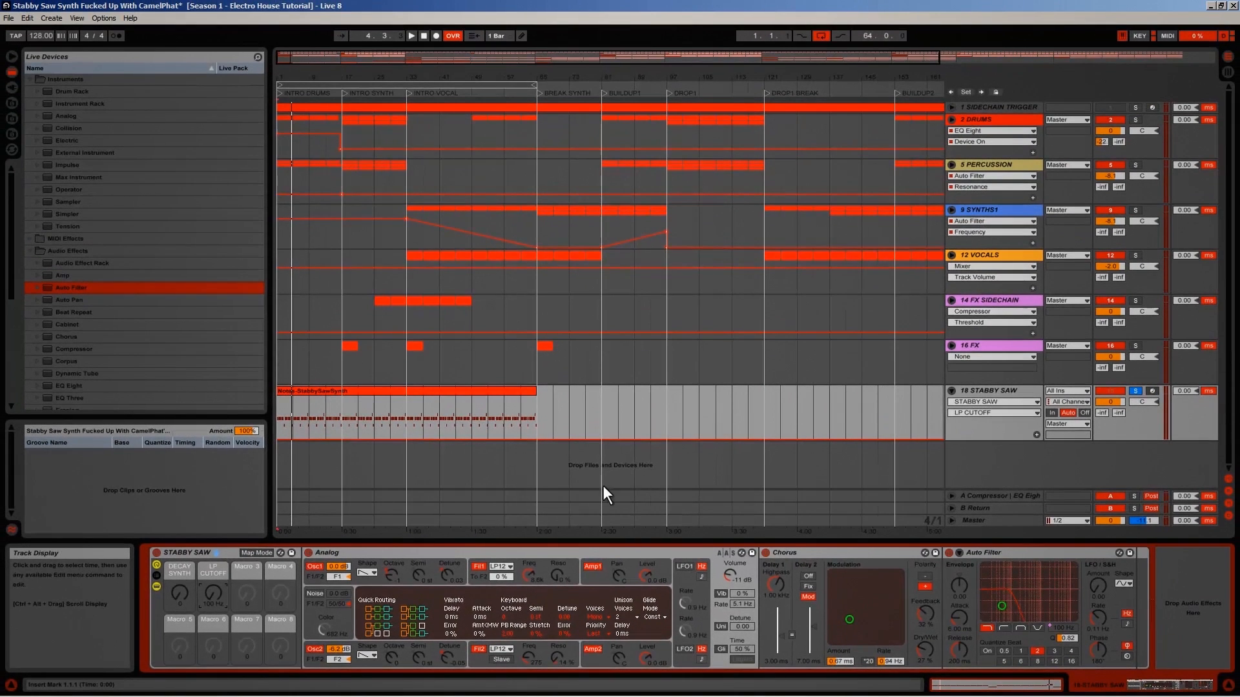
Try the LP CUTOFF macro, return it to 100 Hz and choose it as the STABBY SAW track's automation parameter
{"action": "mouse_move", "coordinate": [215, 596]}
{"action": "left_mouse_down"}
{"action": "mouse_move", "coordinate": [211, 633]}
{"action": "mouse_move", "coordinate": [213, 598]}
{"action": "left_mouse_up"}
{"action": "left_click", "coordinate": [211, 640]}
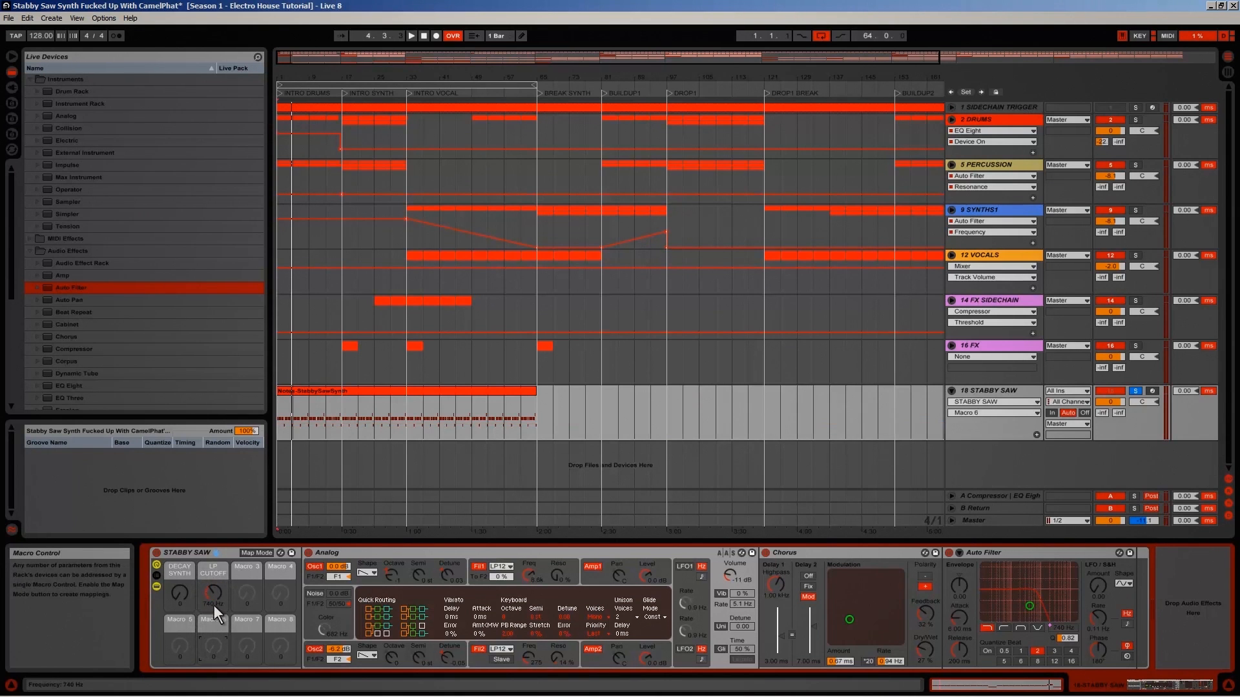
{"action": "left_click_drag", "start_coordinate": [215, 595], "coordinate": [218, 598]}
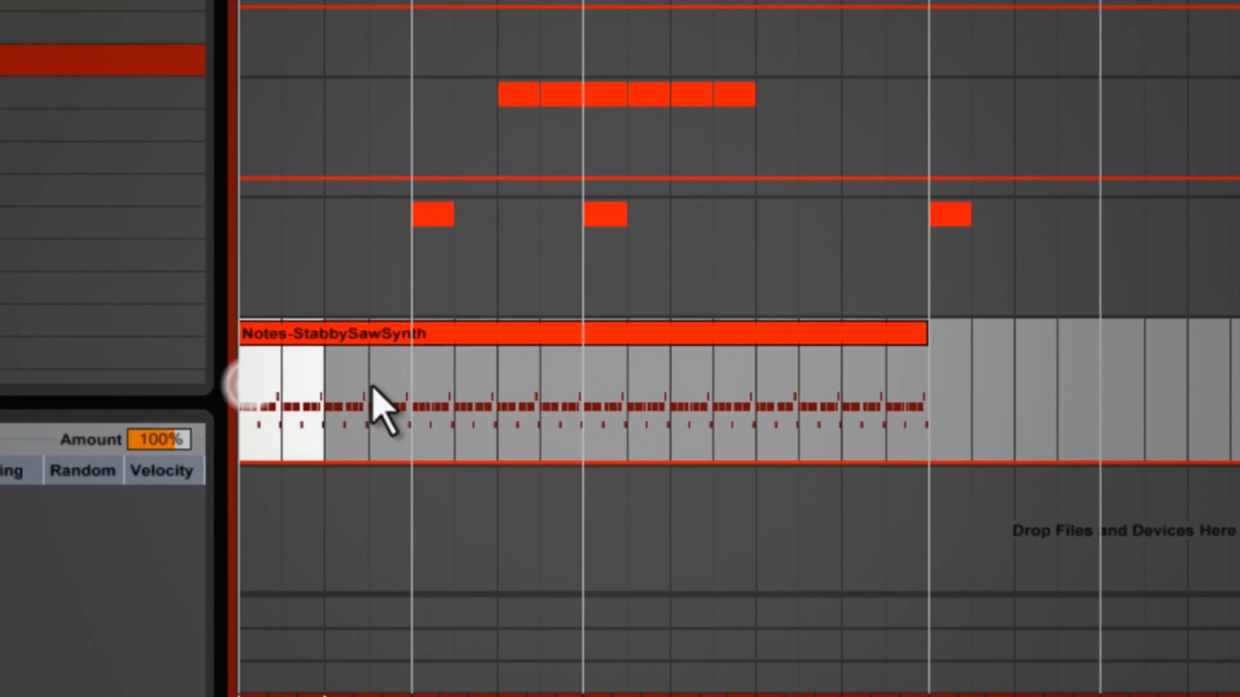
{"action": "left_click_drag", "start_coordinate": [372, 388], "coordinate": [433, 377]}
{"action": "left_click", "coordinate": [417, 378]}
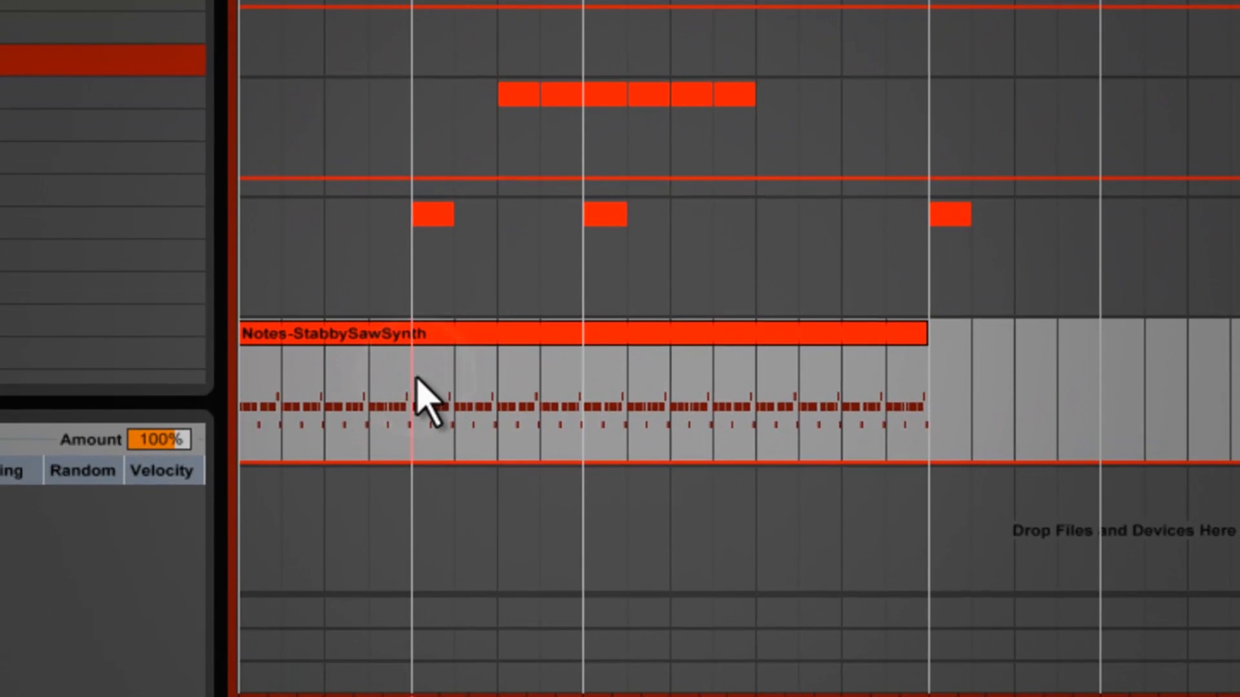
{"action": "left_click", "coordinate": [542, 375]}
{"action": "left_click", "coordinate": [573, 386]}
{"action": "left_click", "coordinate": [386, 405]}
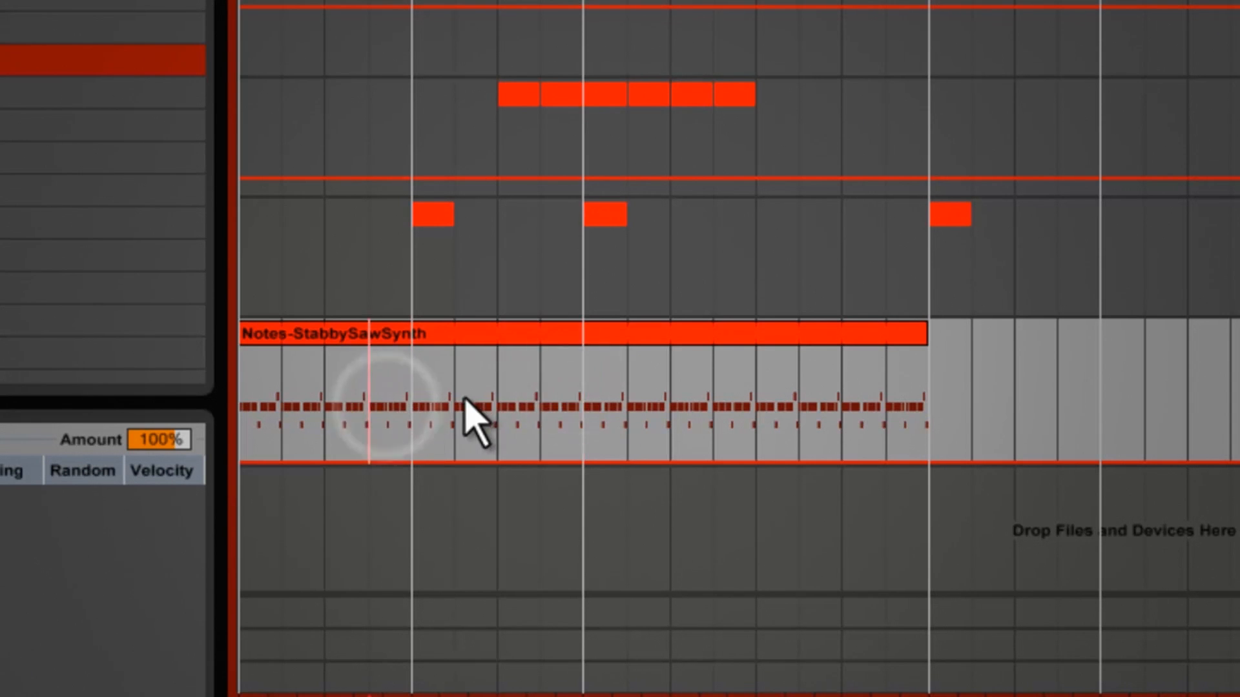
Automate LP CUTOFF to rise from 100 Hz to its maximum at INTRO VOCAL and fall back to 100 Hz at the clip's end
{"action": "left_click_drag", "start_coordinate": [573, 354], "coordinate": [234, 392]}
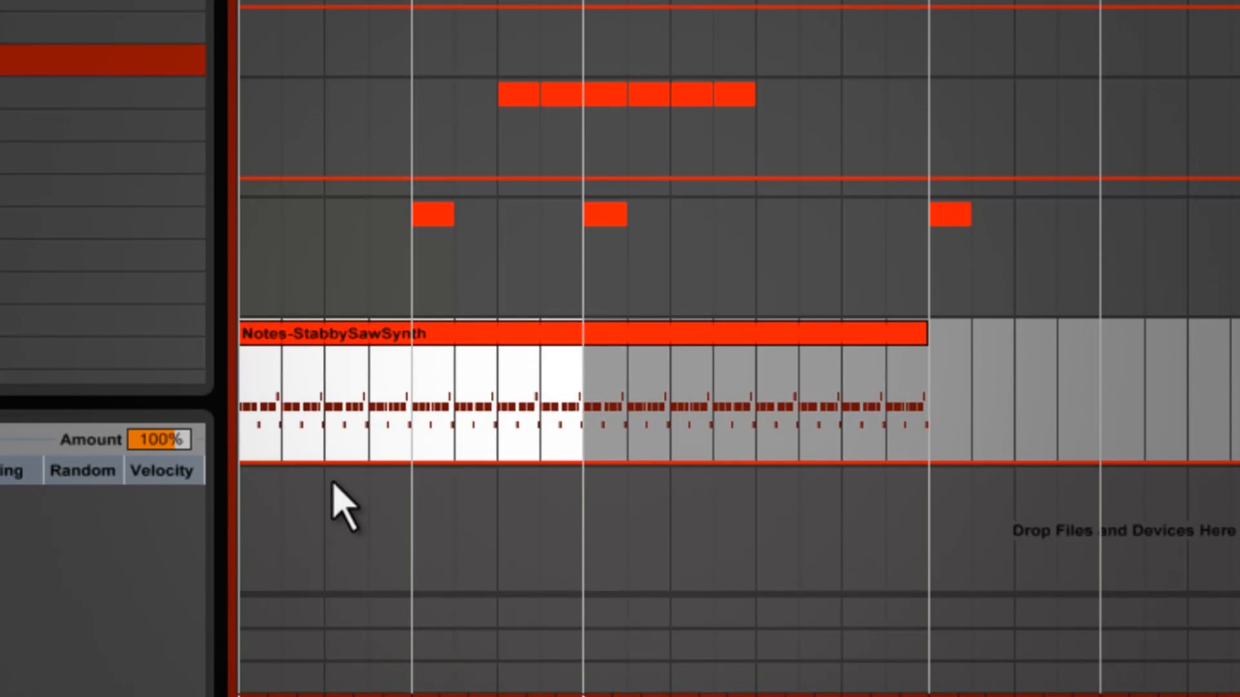
{"action": "left_click", "coordinate": [348, 465]}
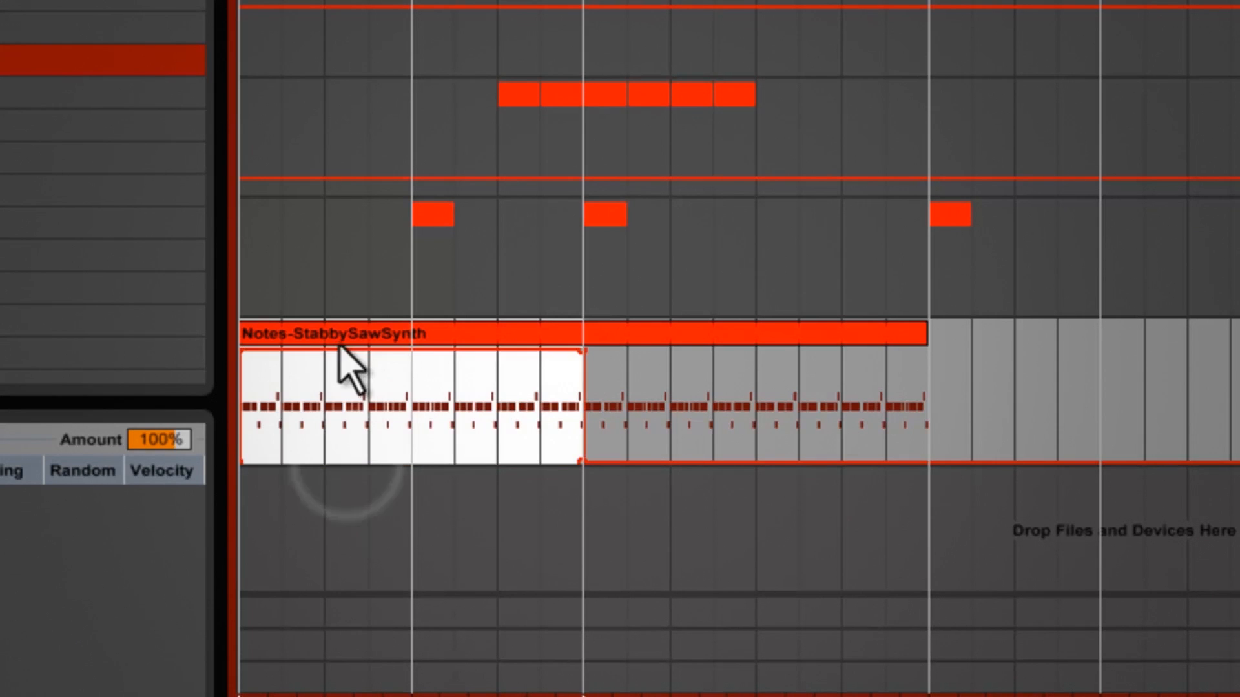
{"action": "left_click", "coordinate": [247, 354]}
{"action": "left_click", "coordinate": [253, 393]}
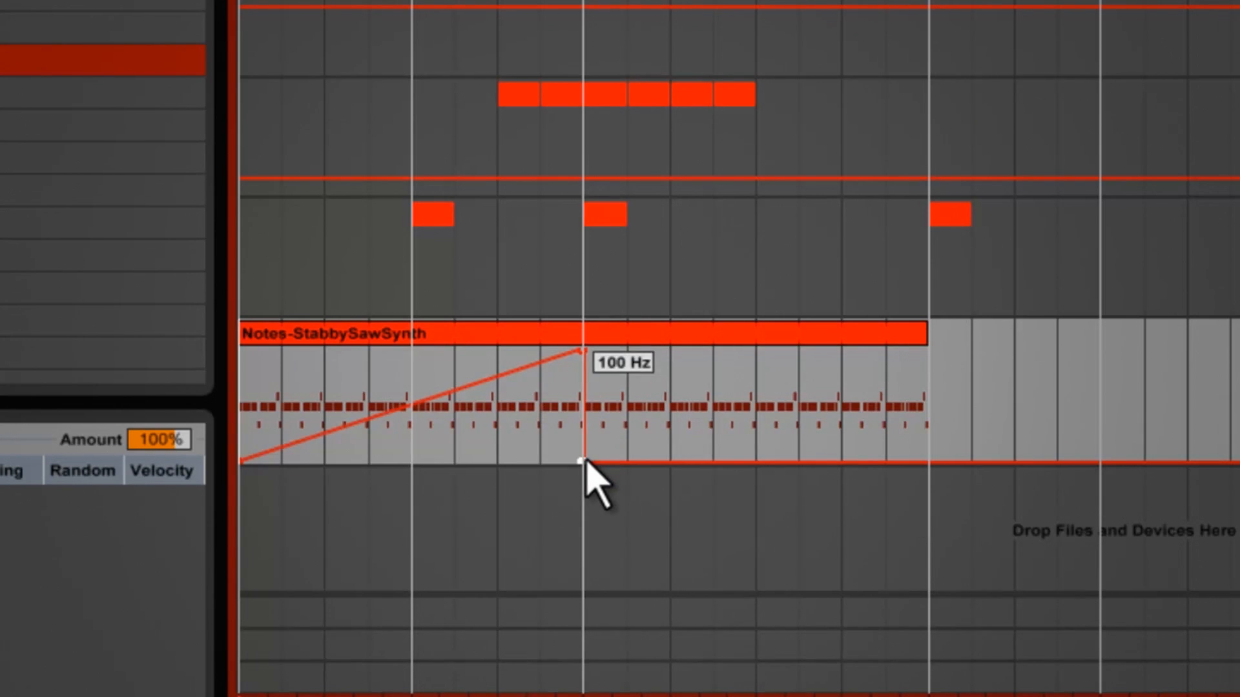
{"action": "left_click_drag", "start_coordinate": [581, 461], "coordinate": [929, 461]}
{"action": "left_click", "coordinate": [929, 462]}
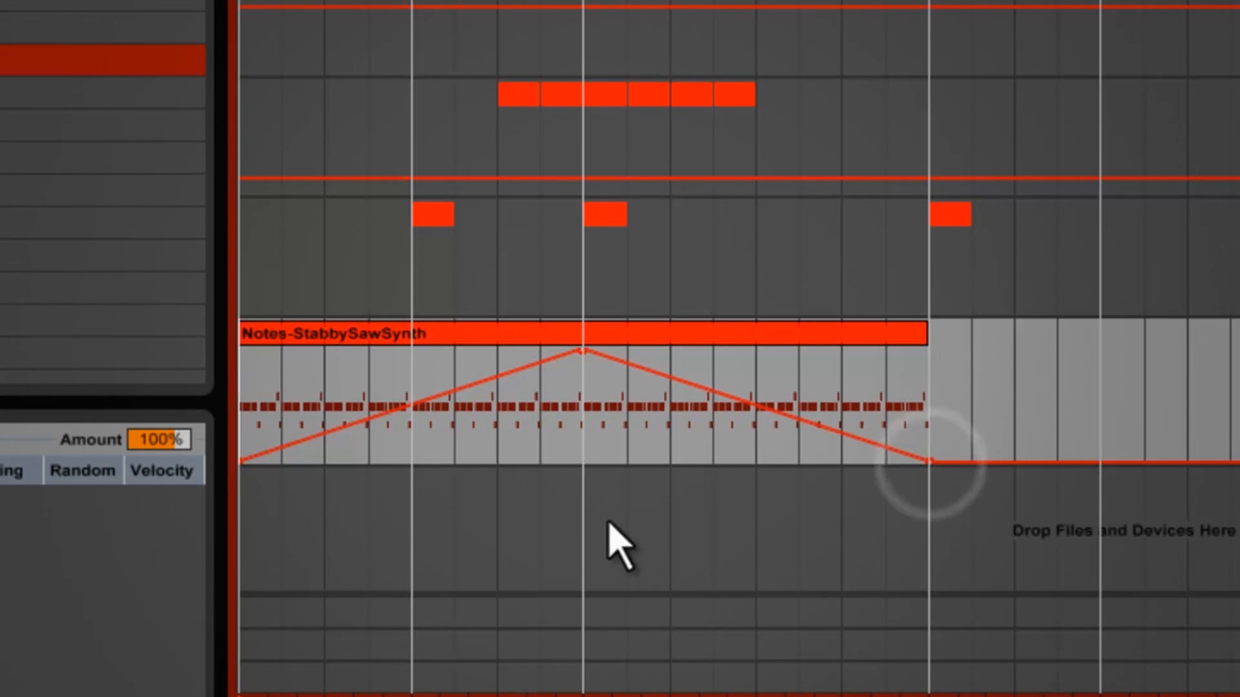
Add LP CUTOFF breakpoints four bars before and after the automation peak and lower both, the first to about 2.48 kHz
{"action": "left_click", "coordinate": [627, 365]}
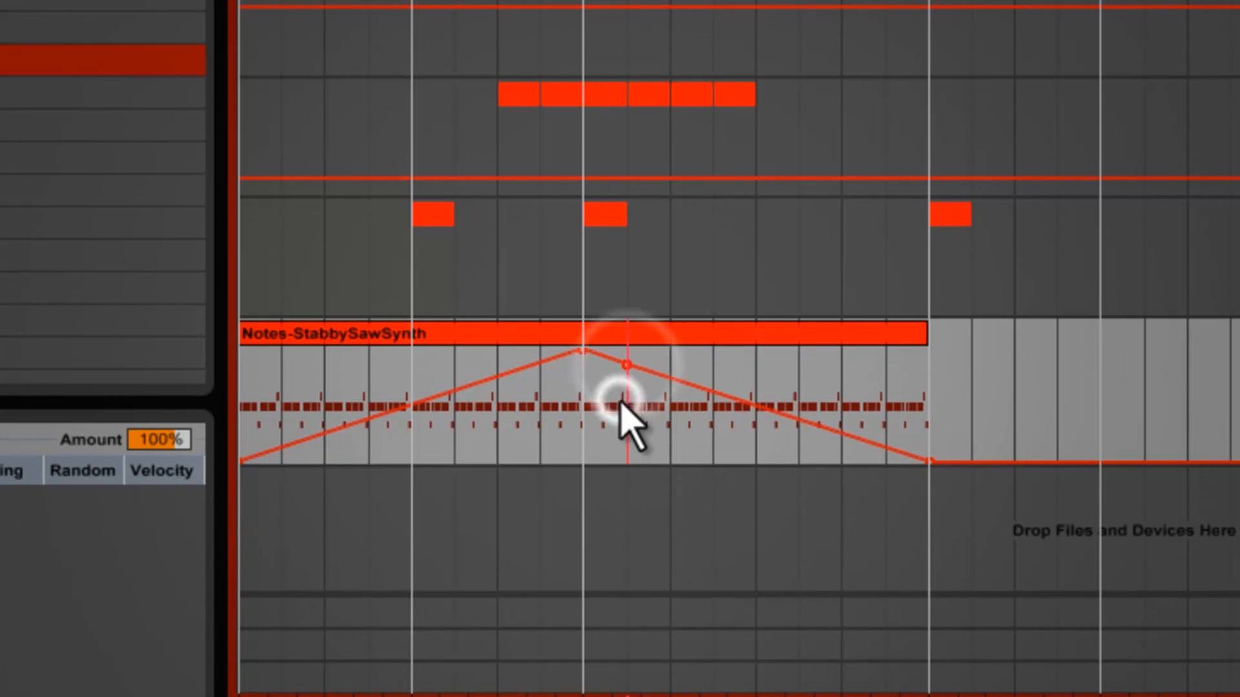
{"action": "mouse_move", "coordinate": [544, 369]}
{"action": "left_mouse_down"}
{"action": "mouse_move", "coordinate": [544, 399]}
{"action": "mouse_move", "coordinate": [542, 387]}
{"action": "left_mouse_up"}
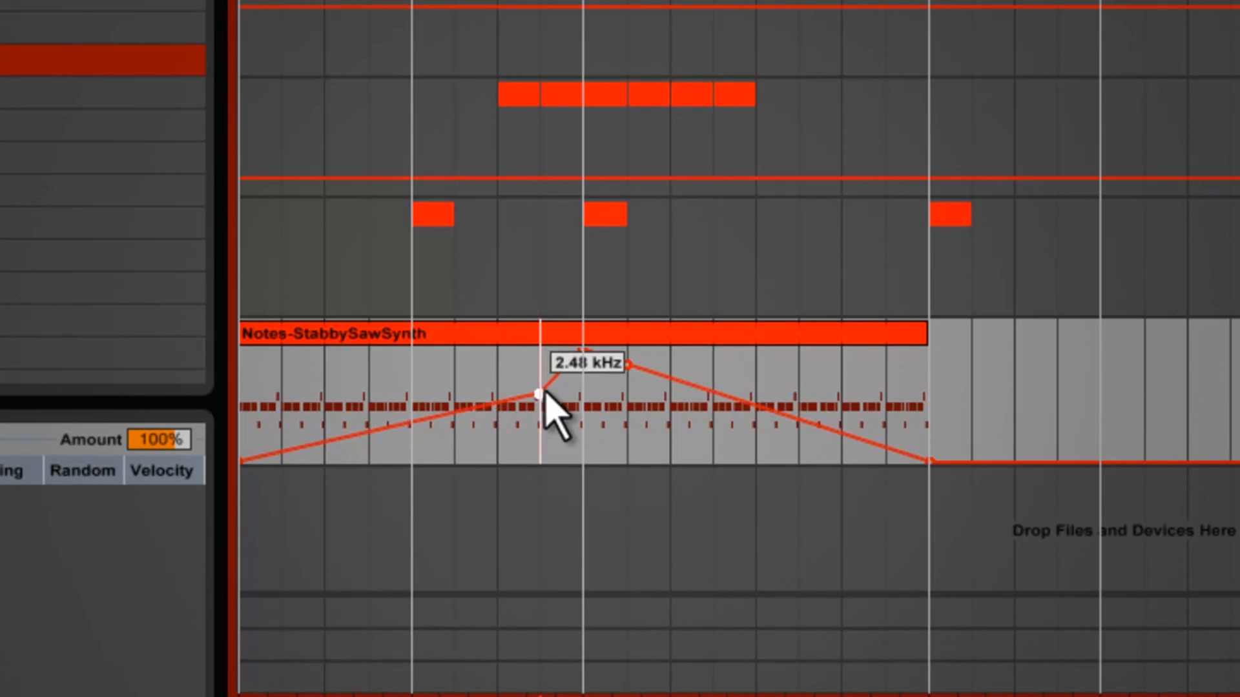
{"action": "left_click_drag", "start_coordinate": [625, 366], "coordinate": [631, 397]}
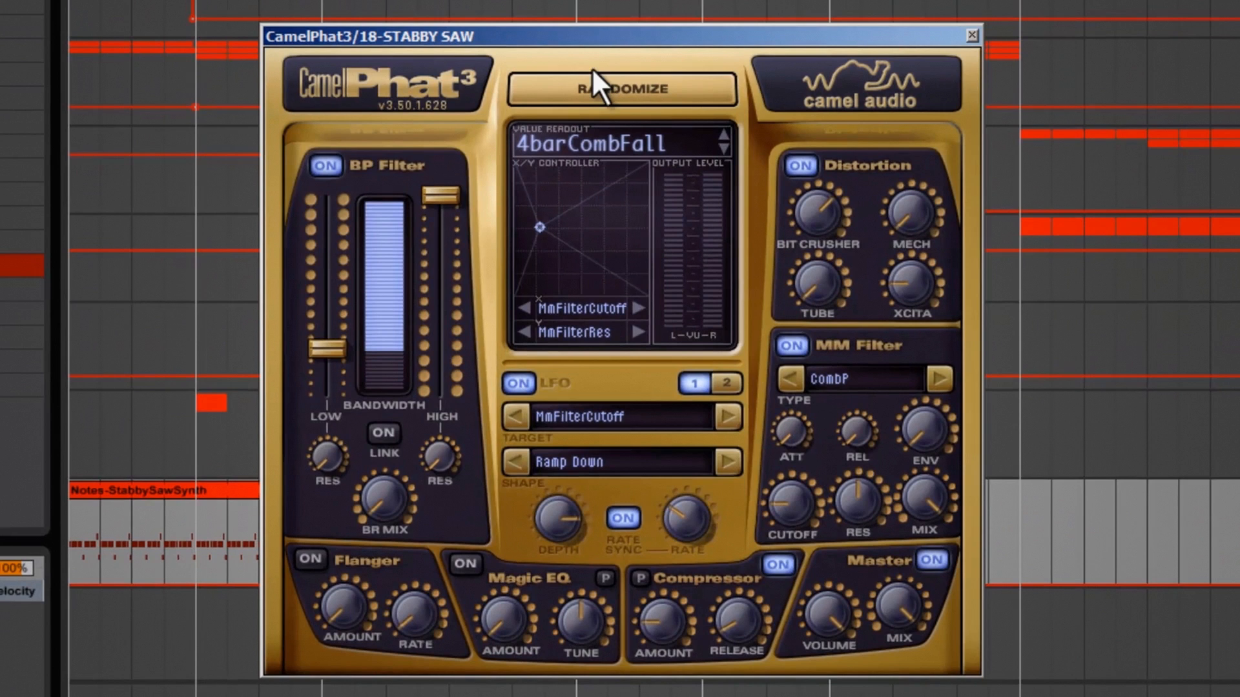
Clear the loaded CamelPhat3 preset on the STABBY SAW track and switch on the Distortion section
{"action": "left_click", "coordinate": [581, 135]}
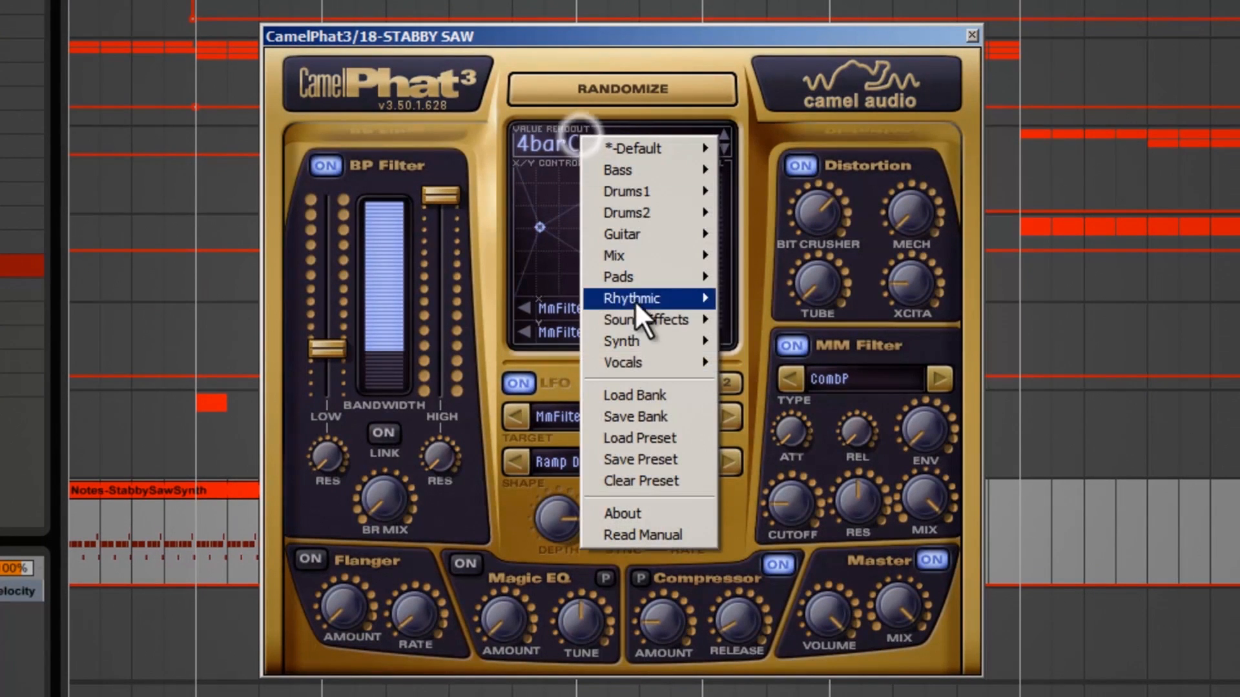
{"action": "left_click", "coordinate": [640, 480]}
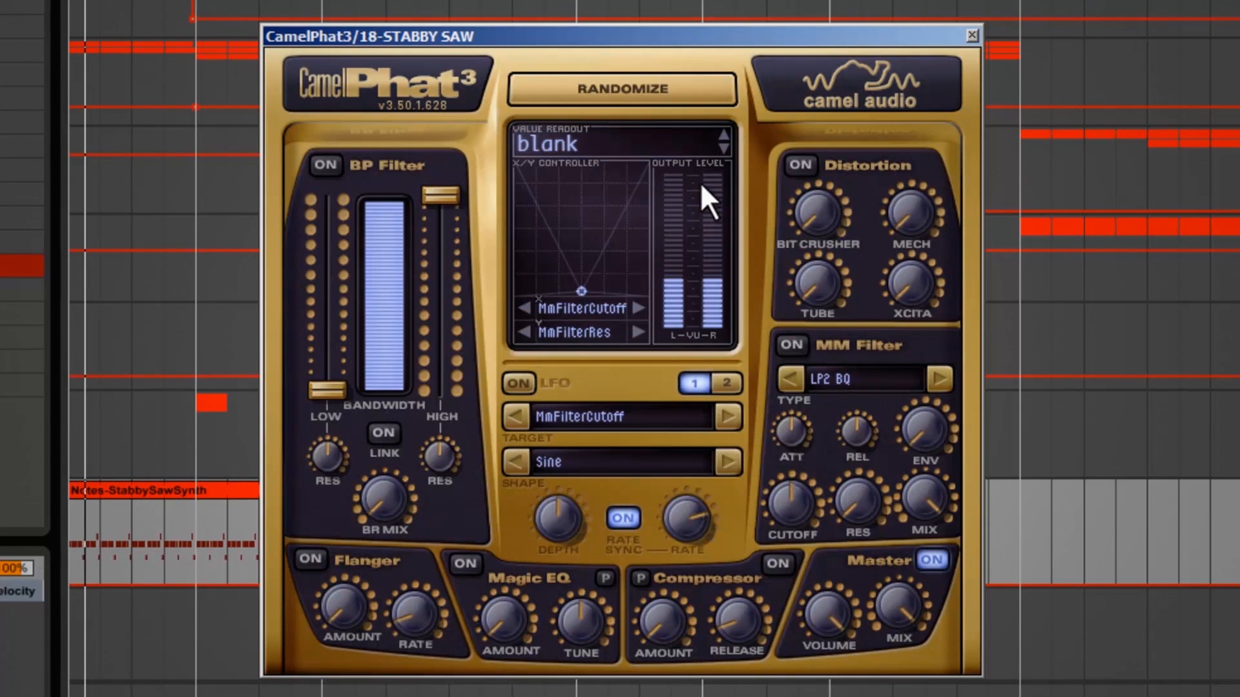
{"action": "left_click", "coordinate": [801, 166]}
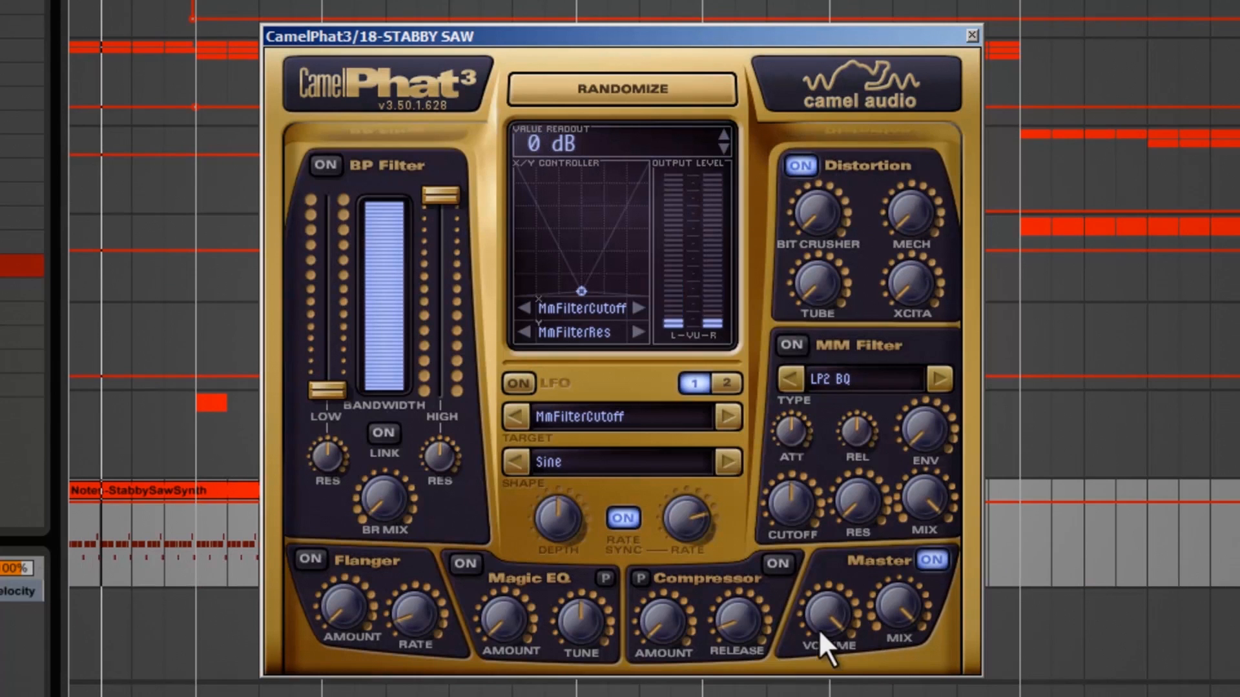
Lower CamelPhat3's master volume to about -17 dB while the synth plays
{"action": "left_click_drag", "start_coordinate": [831, 611], "coordinate": [830, 690]}
{"action": "left_click", "coordinate": [828, 690]}
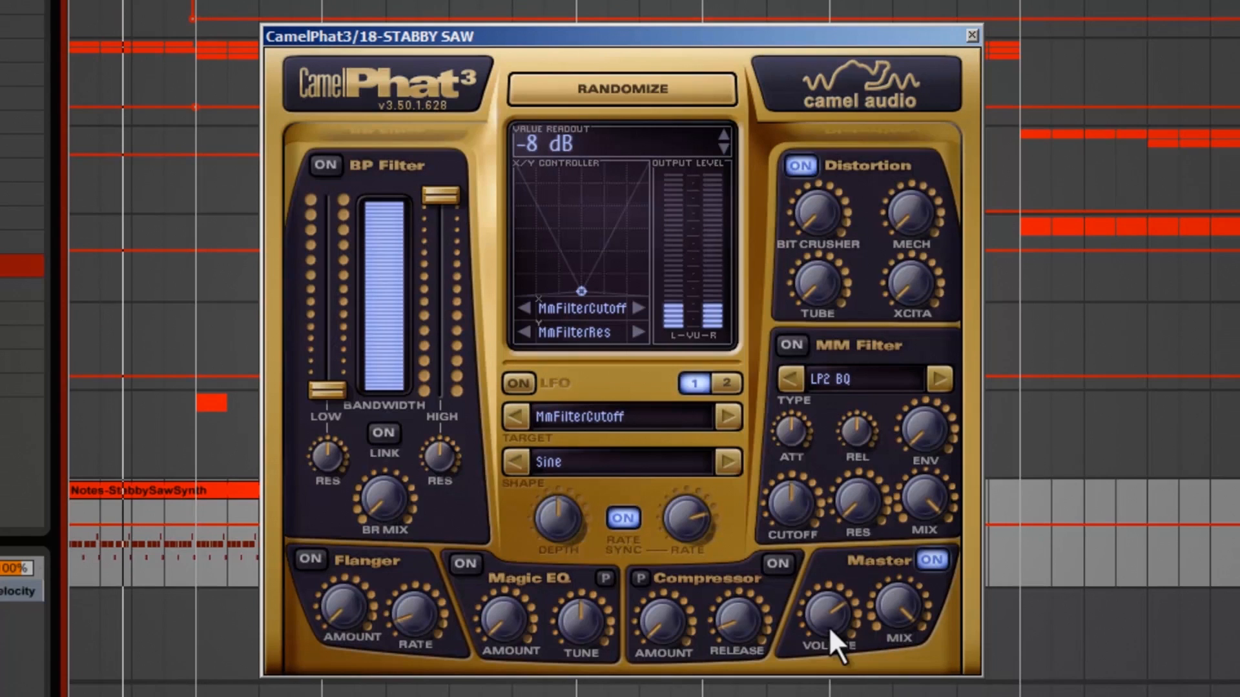
{"action": "left_click_drag", "start_coordinate": [828, 616], "coordinate": [825, 664]}
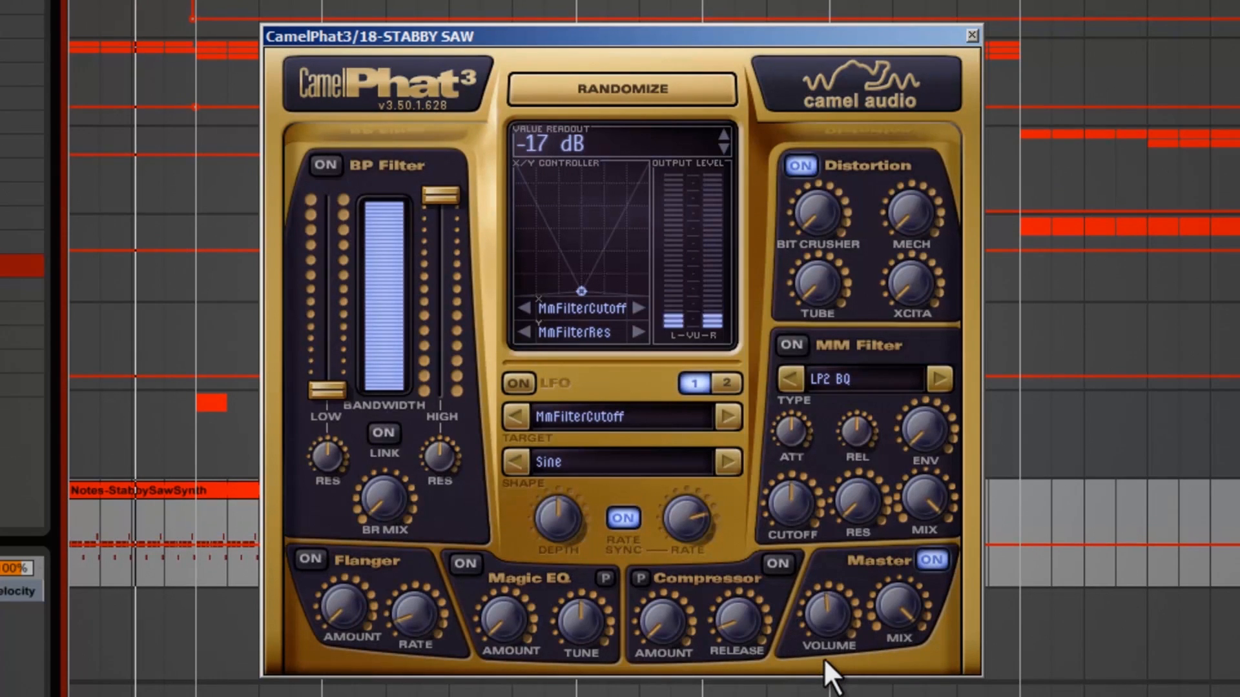
{"action": "left_click_drag", "start_coordinate": [831, 622], "coordinate": [831, 619]}
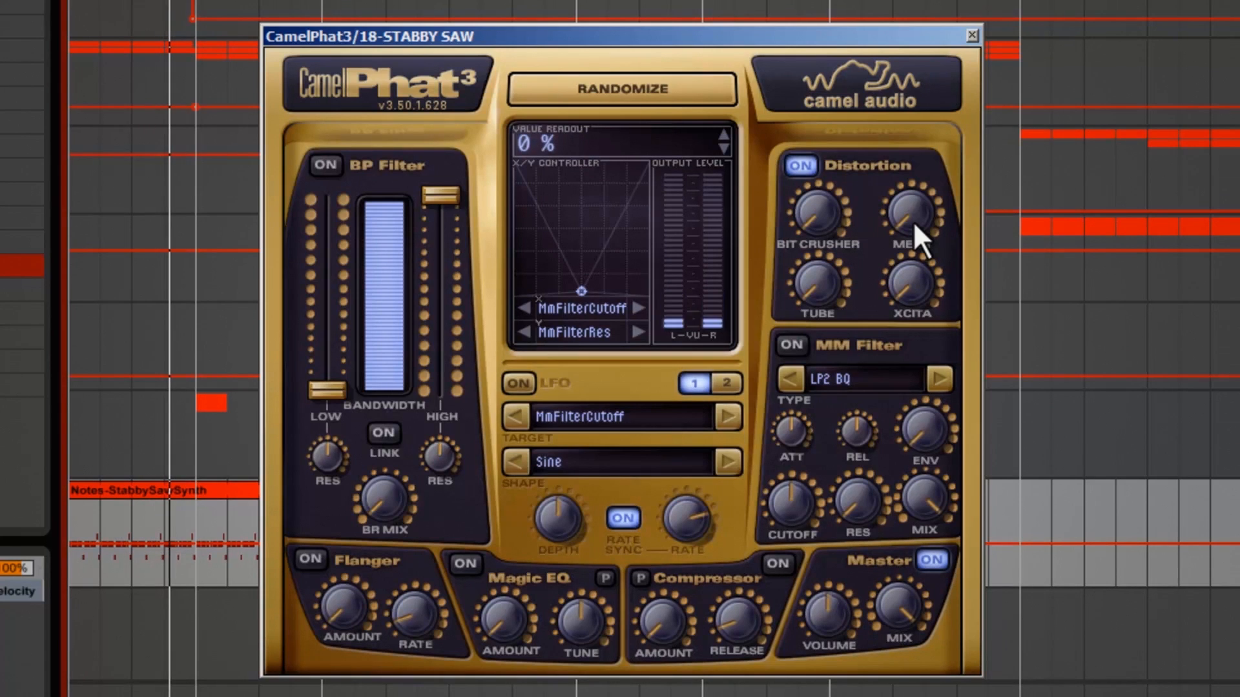
Raise the Mech distortion to 17 % and turn up the Tube distortion in CamelPhat3
{"action": "left_click_drag", "start_coordinate": [914, 221], "coordinate": [920, 182]}
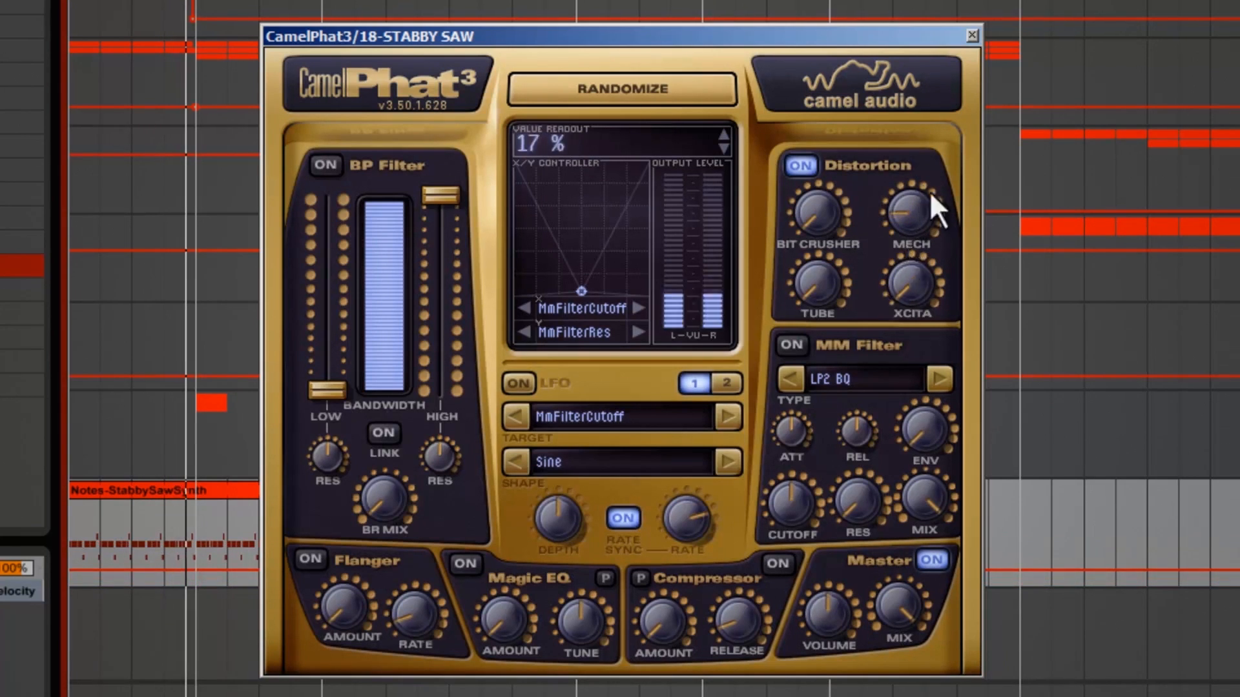
{"action": "left_click_drag", "start_coordinate": [818, 285], "coordinate": [827, 203]}
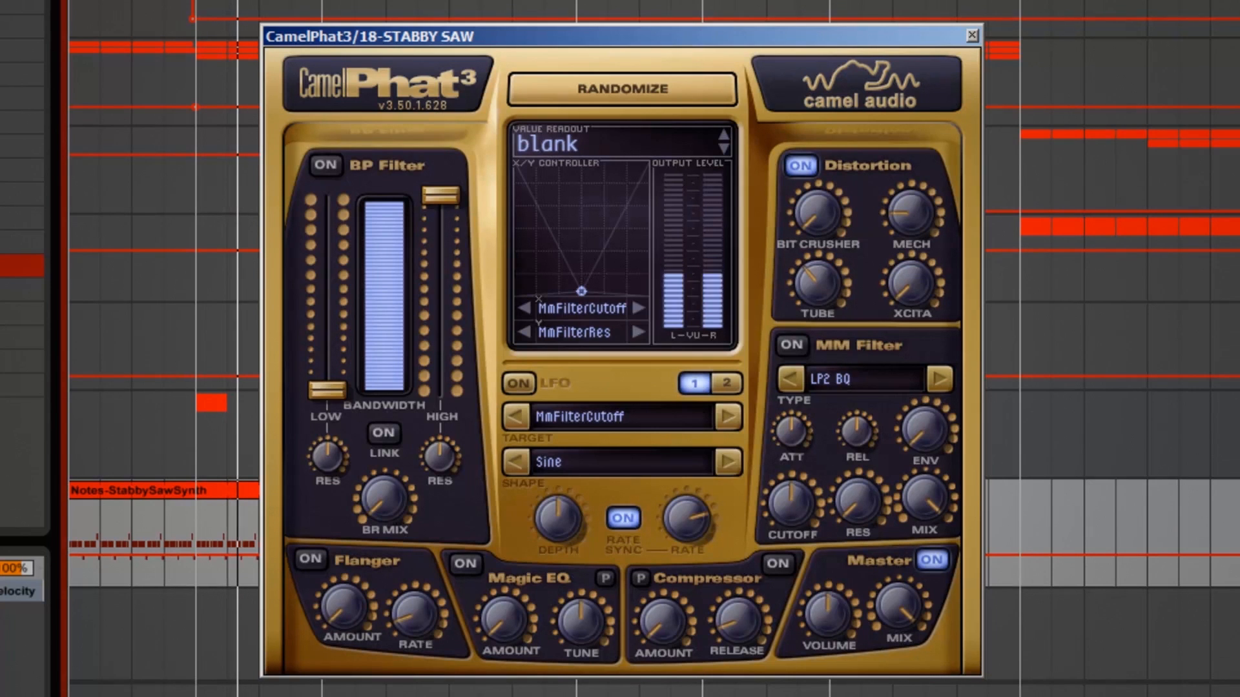
Switch on the MM Filter in CamelPhat3 and set its type to LP2 XP HQ
{"action": "left_click", "coordinate": [794, 346]}
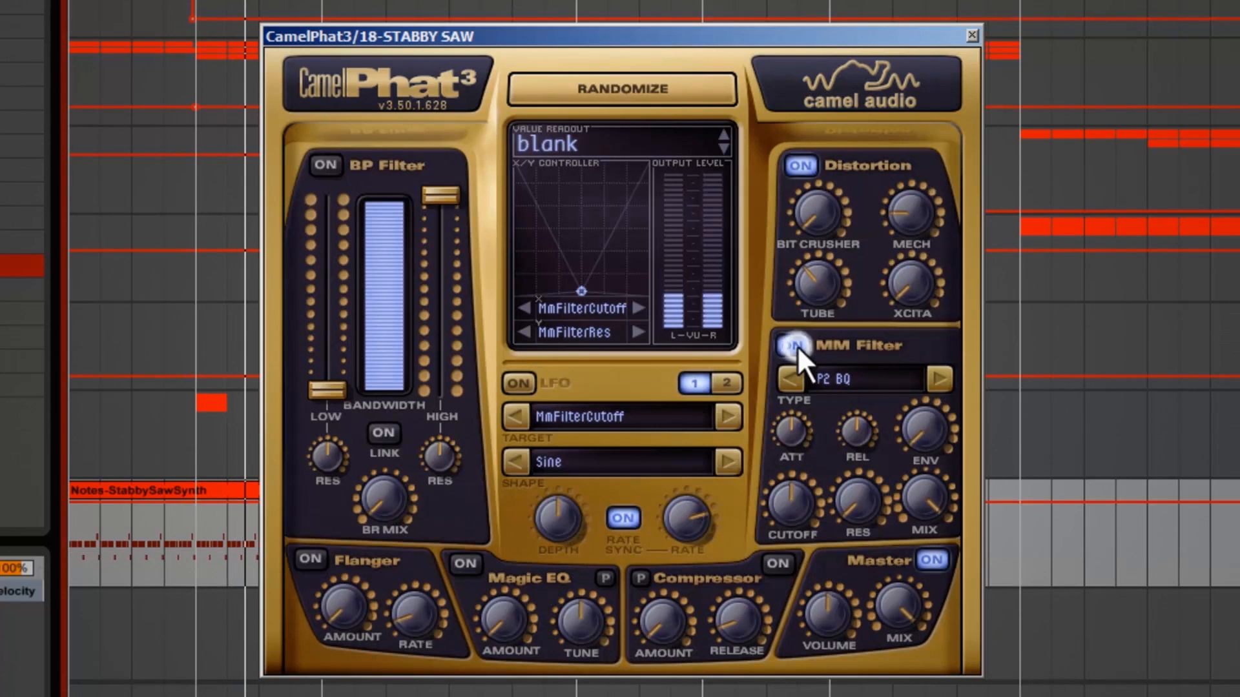
{"action": "left_click", "coordinate": [846, 386]}
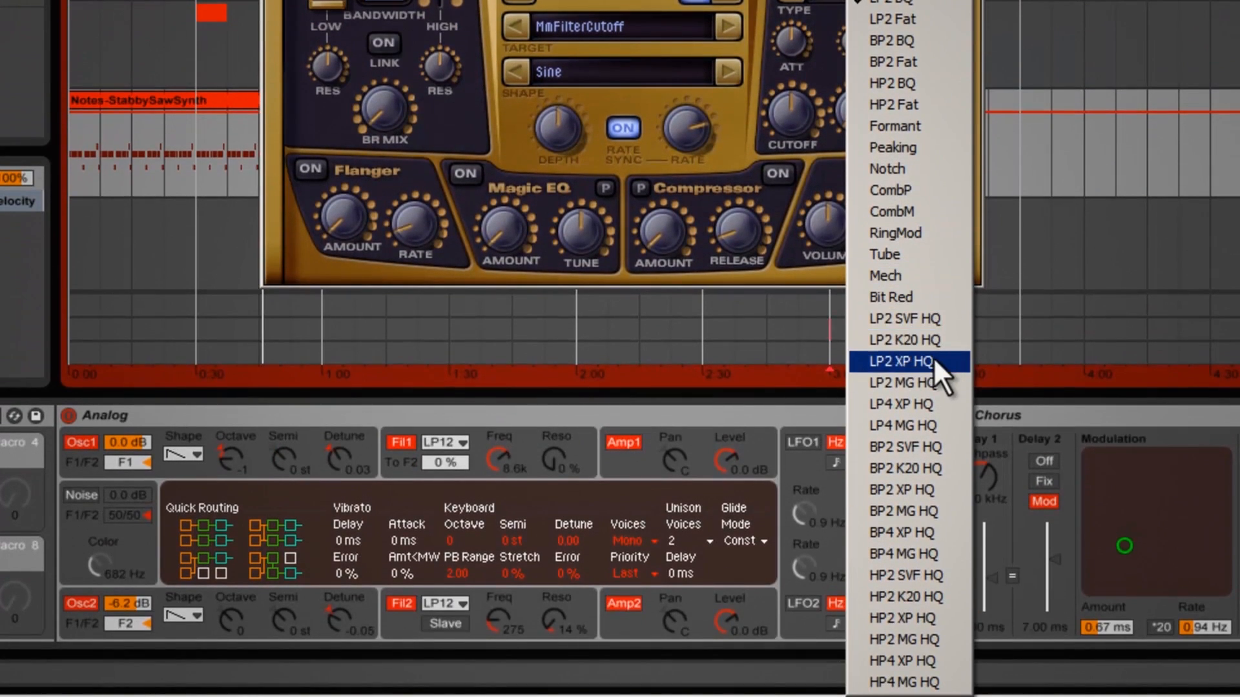
{"action": "left_click", "coordinate": [933, 360]}
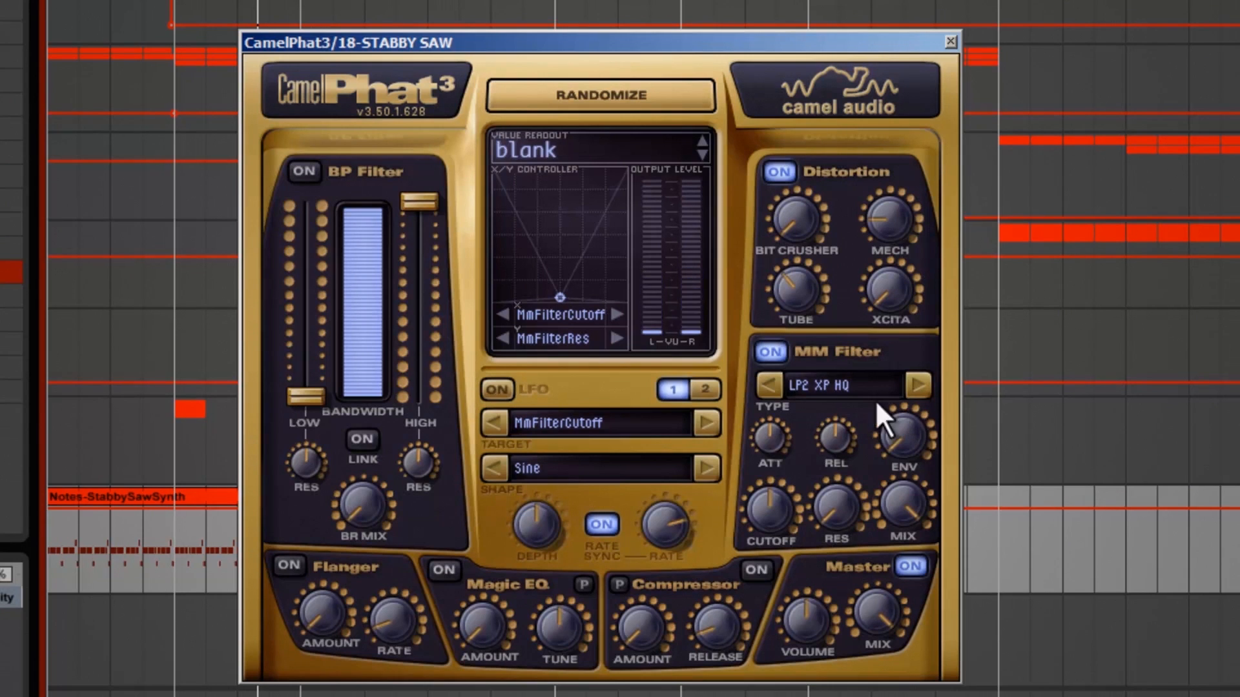
Lower CamelPhat3's MM Filter cutoff to 80 Hz and raise the filter's resonance to 15 %
{"action": "mouse_move", "coordinate": [776, 516]}
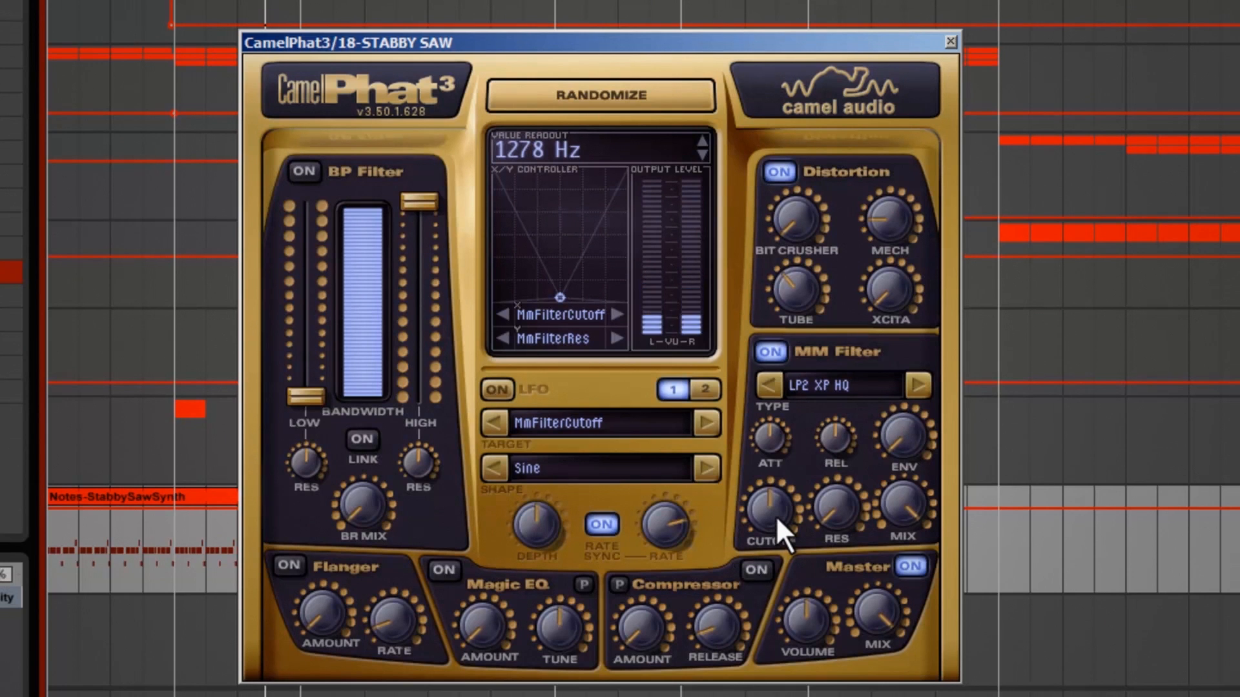
{"action": "left_click_drag", "start_coordinate": [776, 515], "coordinate": [776, 646]}
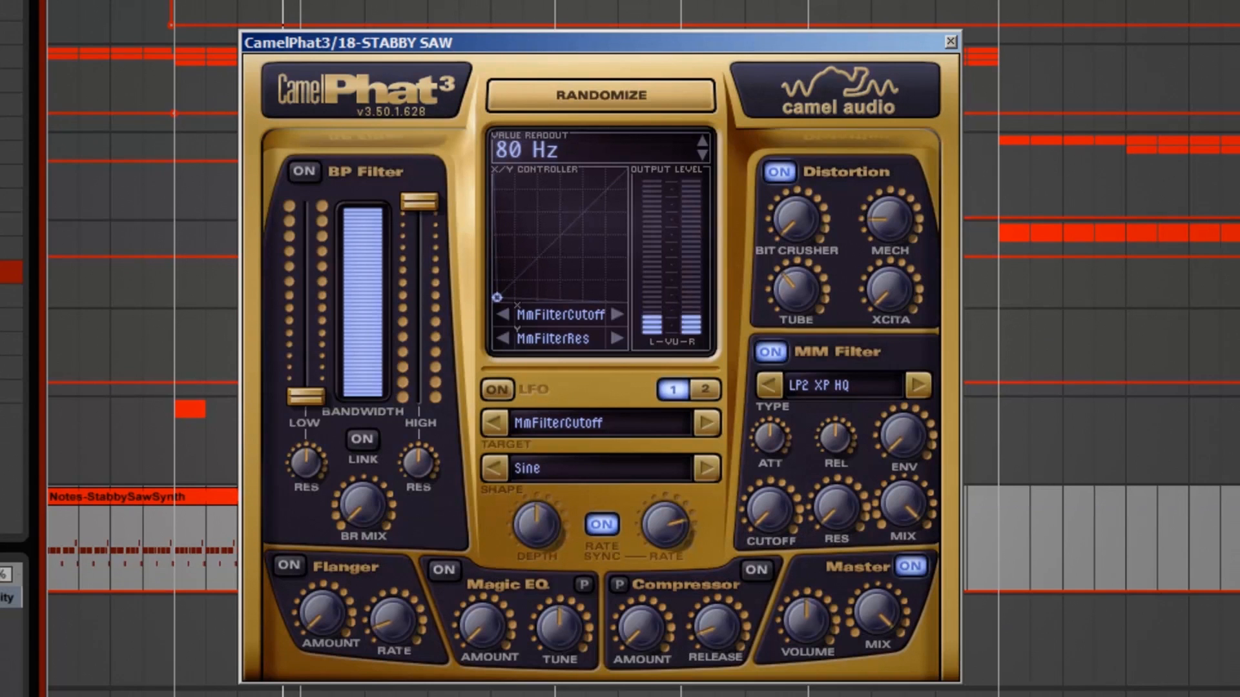
{"action": "left_click_drag", "start_coordinate": [835, 511], "coordinate": [842, 469]}
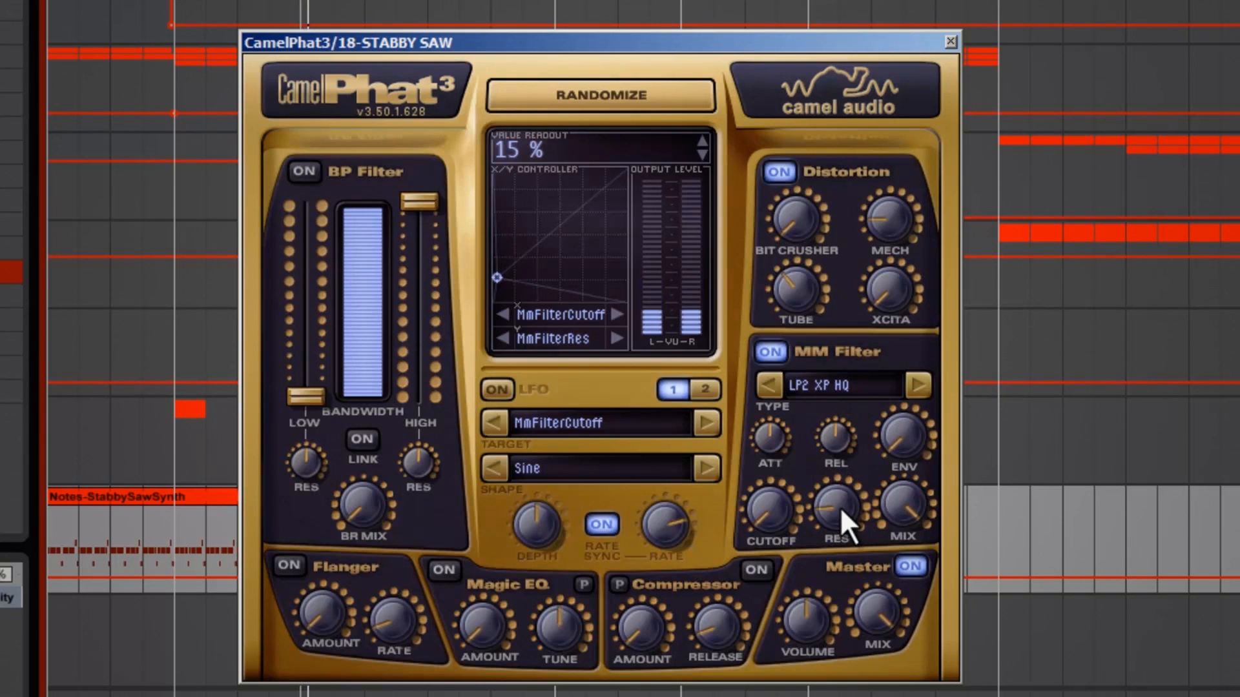
{"action": "mouse_move", "coordinate": [792, 504]}
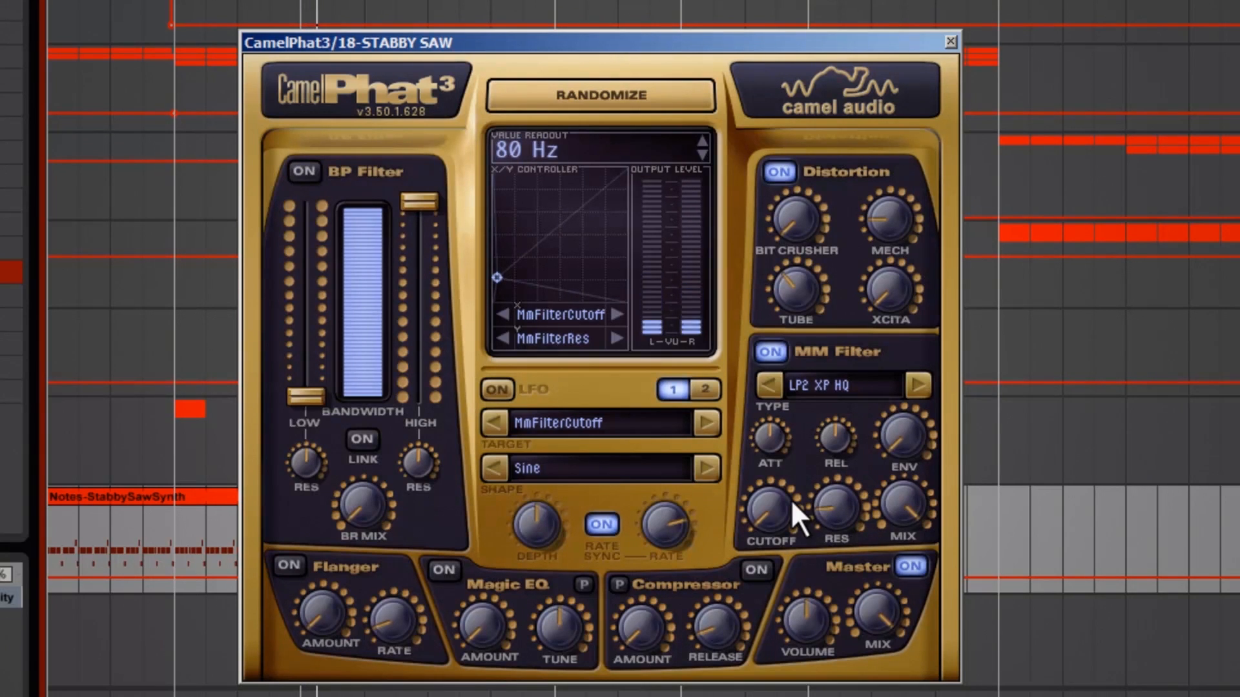
Switch on CamelPhat3's Compressor and turn its amount up to about halfway
{"action": "left_click", "coordinate": [759, 571]}
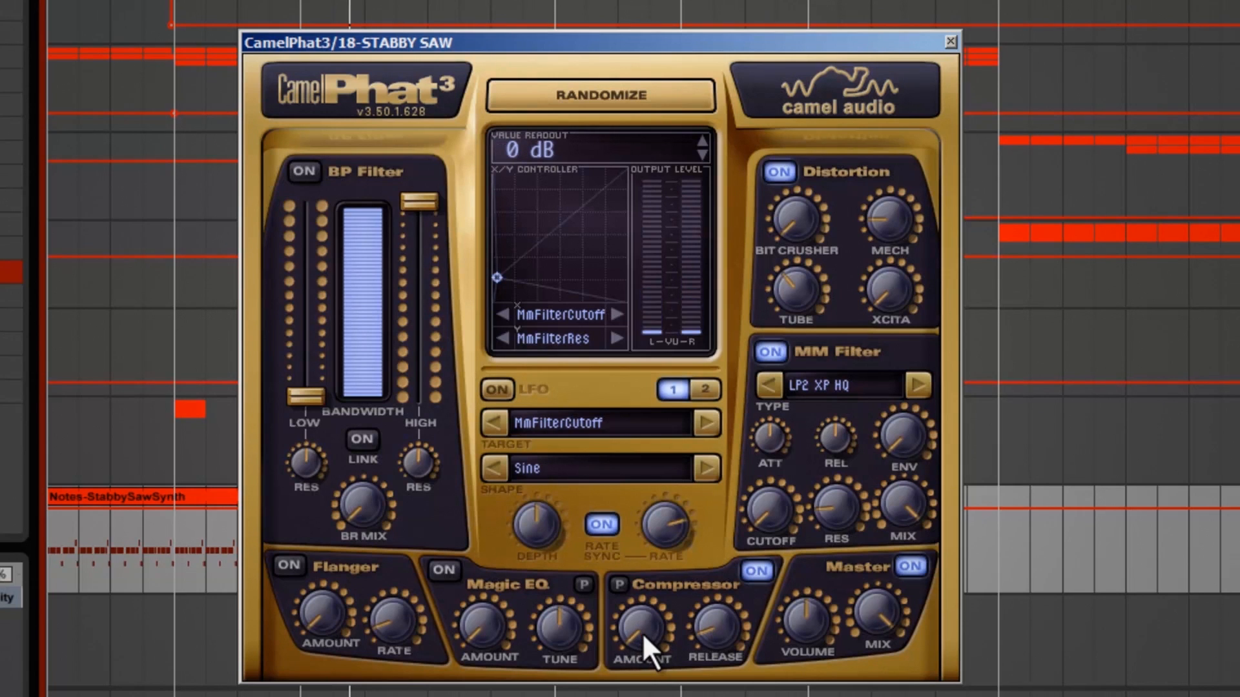
{"action": "left_click_drag", "start_coordinate": [640, 633], "coordinate": [639, 504]}
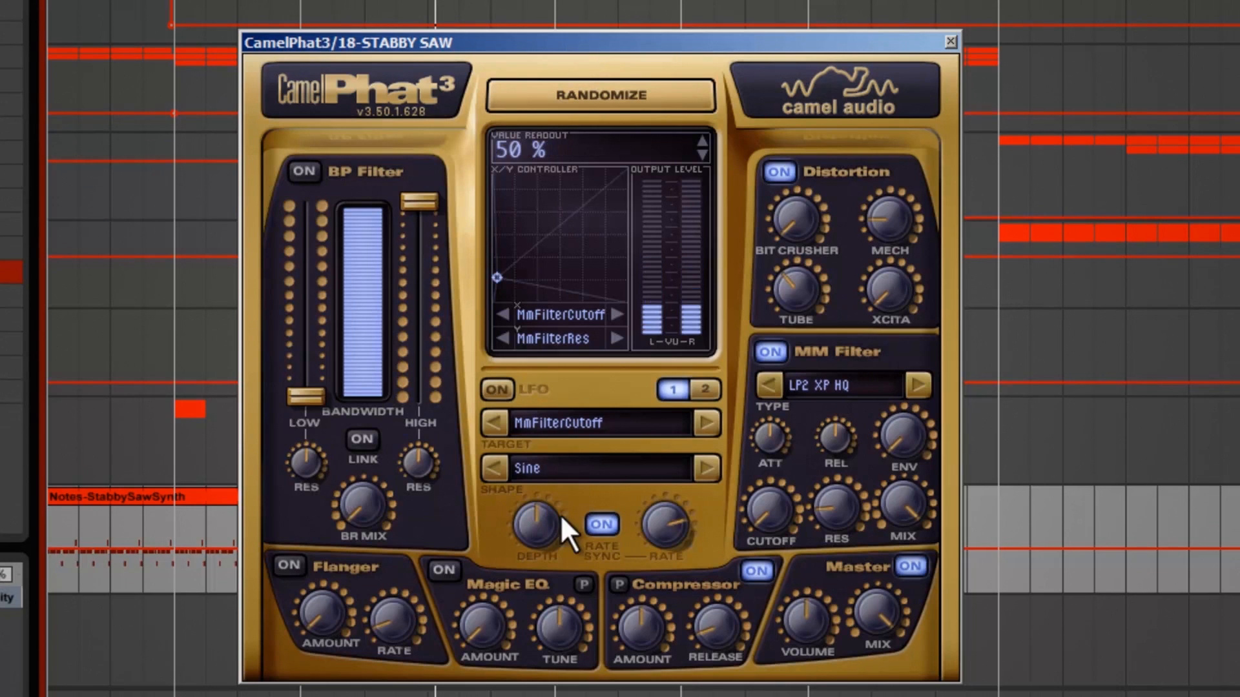
Switch on LFO 1 in CamelPhat3 with the Ramp Up shape and maximum depth, keeping MmFilterCutoff as its target
{"action": "left_click", "coordinate": [498, 390]}
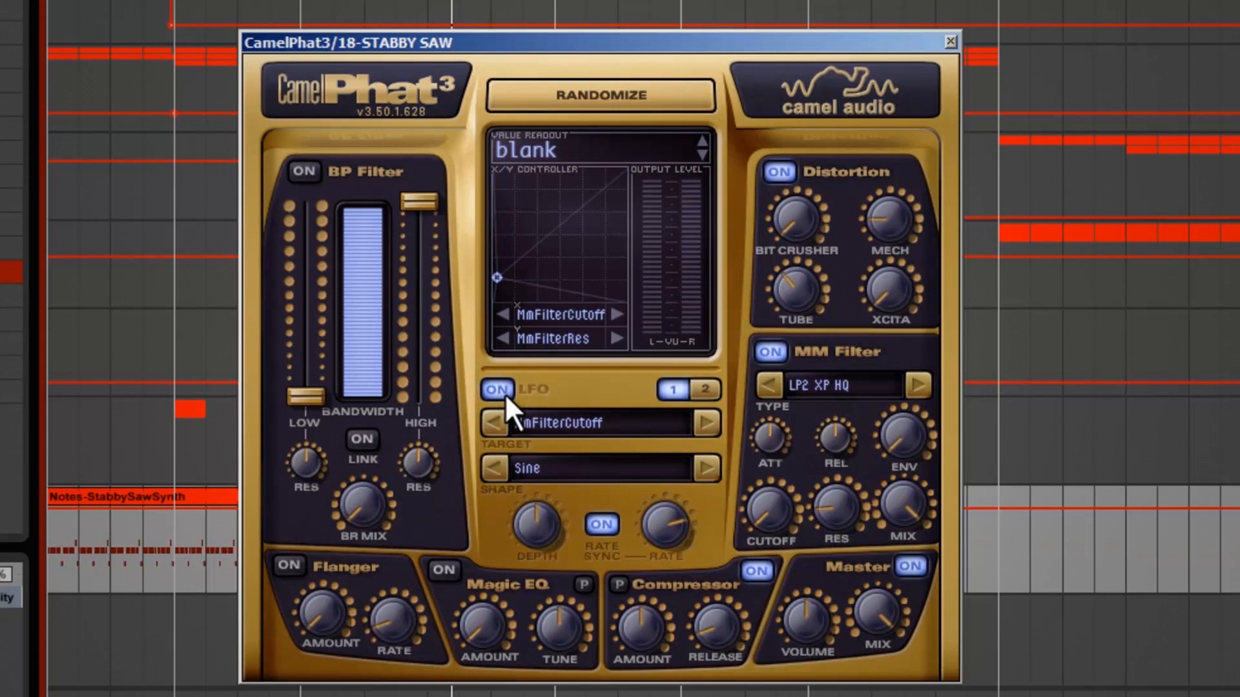
{"action": "left_click", "coordinate": [569, 466]}
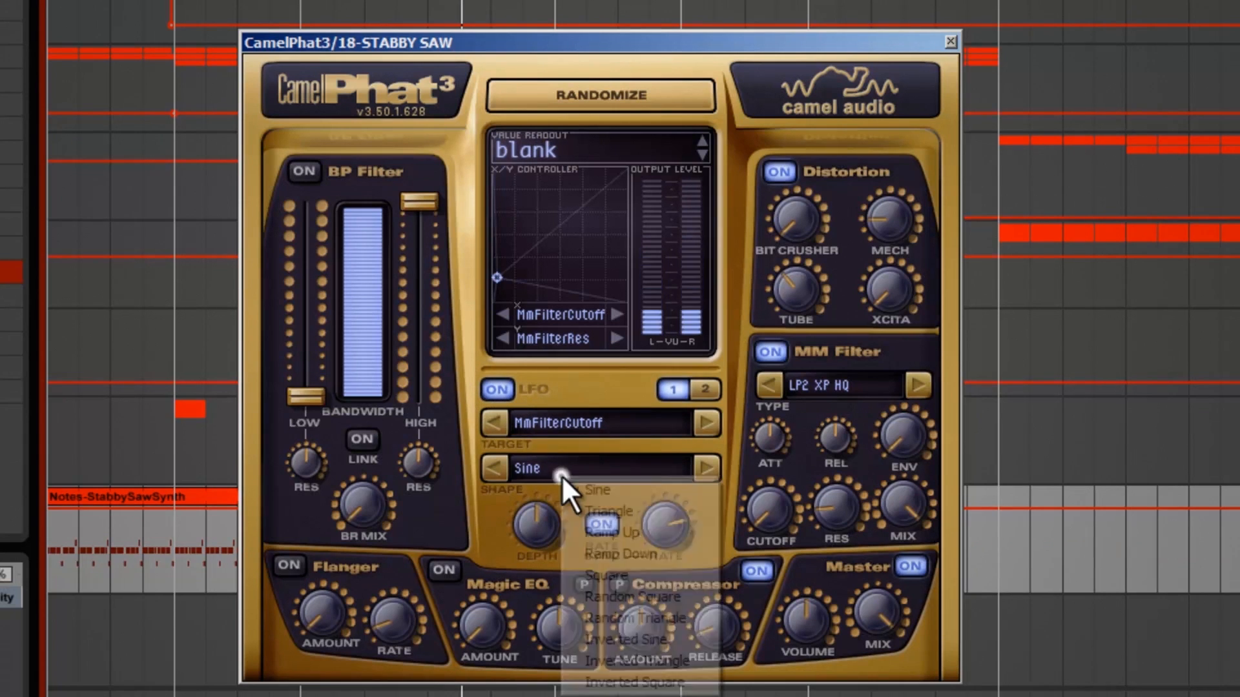
{"action": "left_click", "coordinate": [644, 535]}
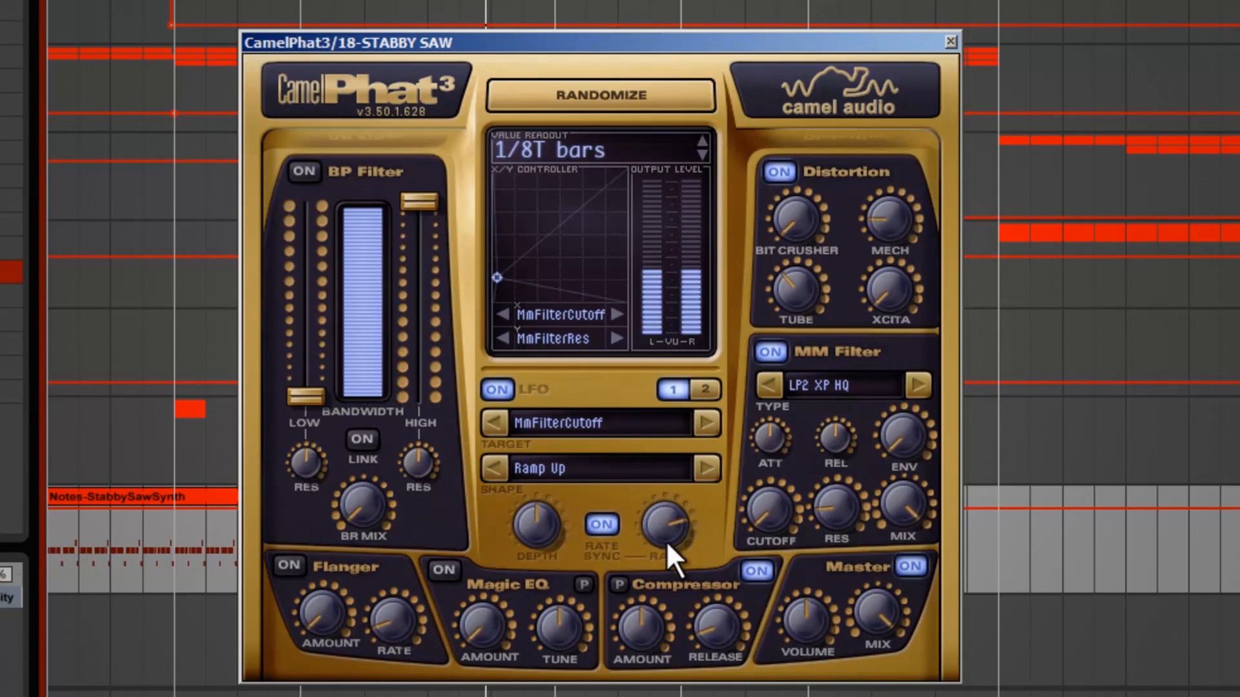
{"action": "left_click", "coordinate": [666, 536]}
{"action": "left_click_drag", "start_coordinate": [665, 536], "coordinate": [665, 536]}
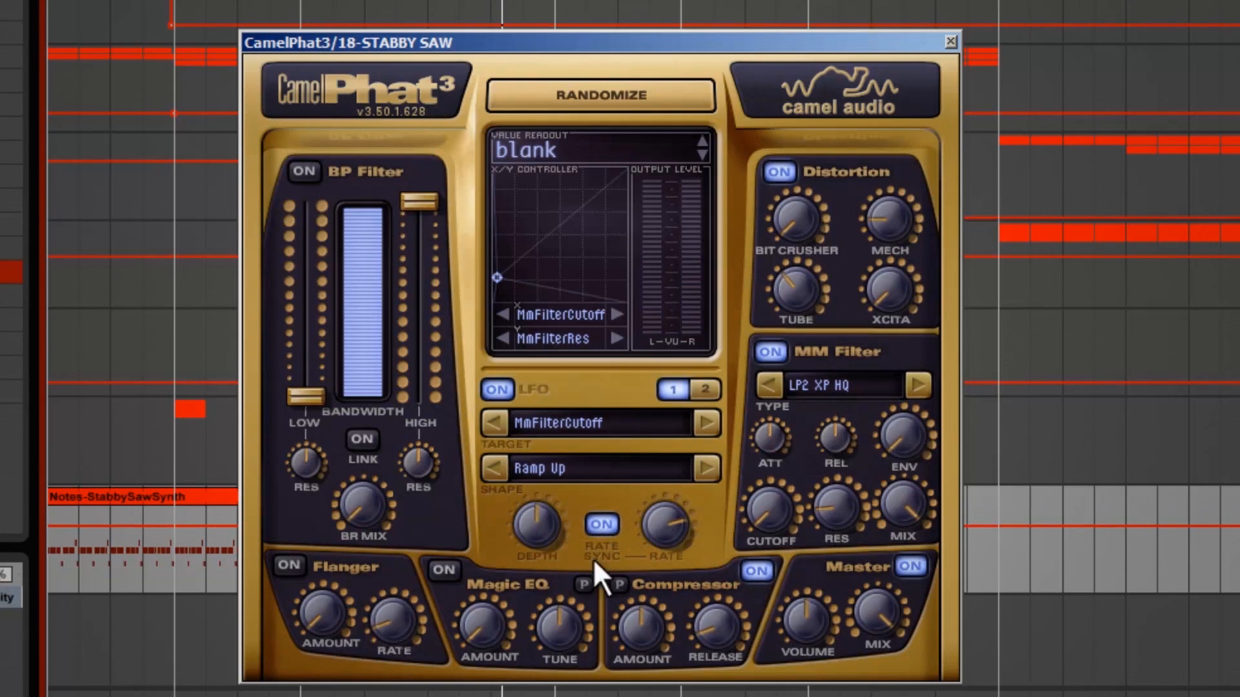
{"action": "left_click_drag", "start_coordinate": [549, 524], "coordinate": [549, 478]}
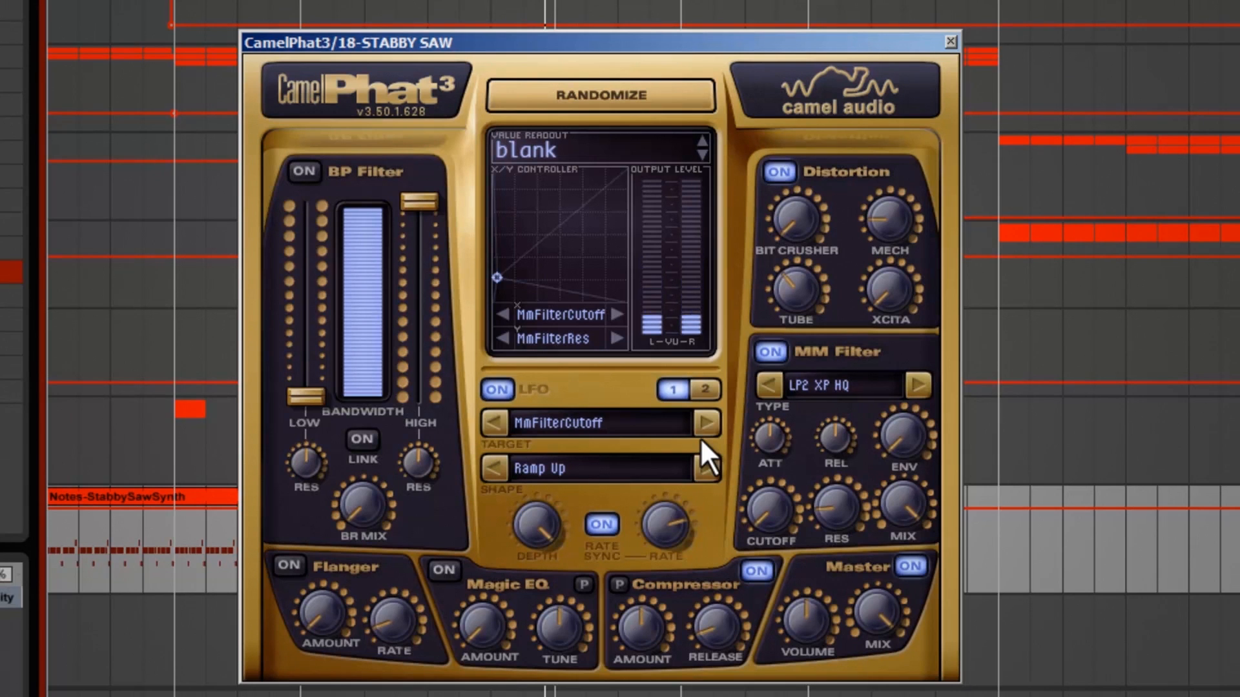
{"action": "left_click", "coordinate": [591, 421]}
{"action": "left_click", "coordinate": [581, 390]}
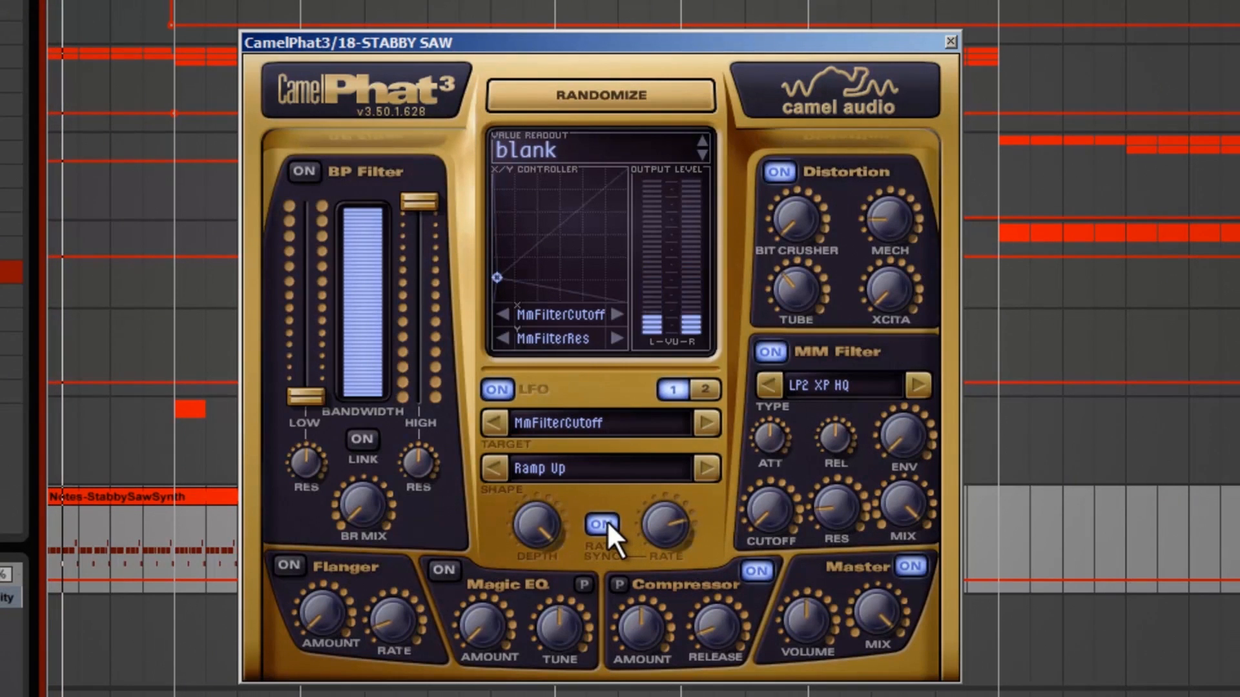
Play the StabbySawSynth clip from near its start, close the CamelPhat3 window and move the playback position to the Intro Synth section
{"action": "left_click", "coordinate": [62, 554]}
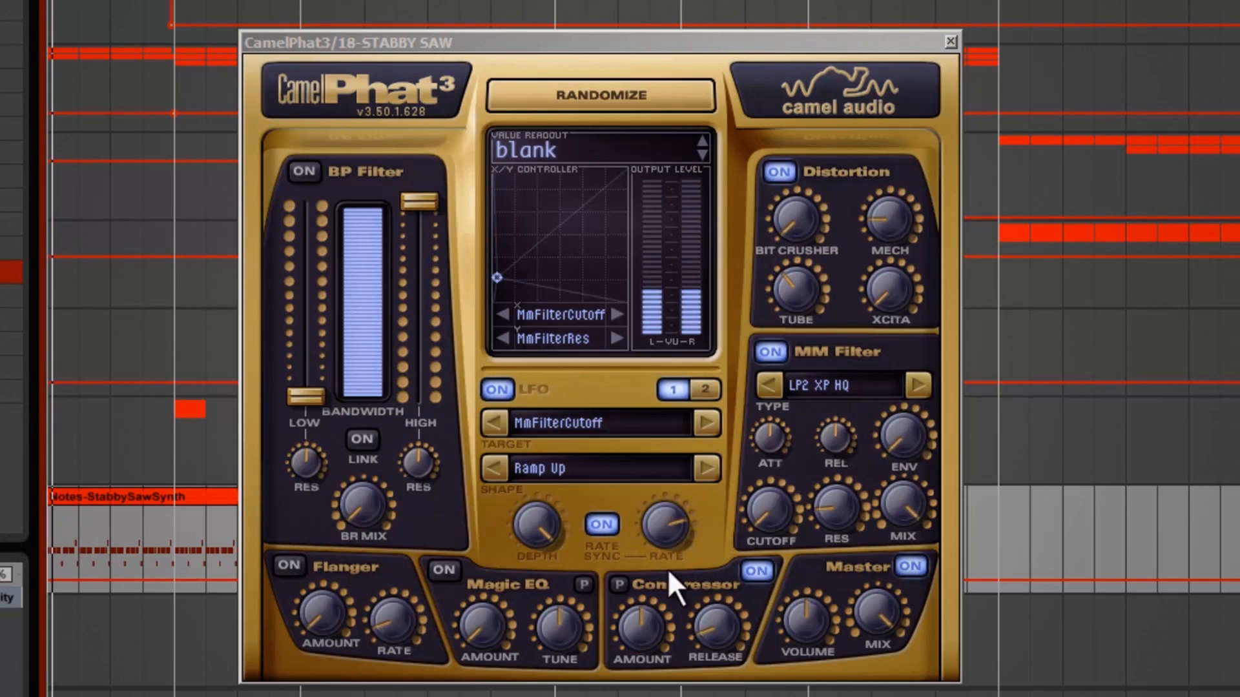
{"action": "left_click", "coordinate": [955, 40]}
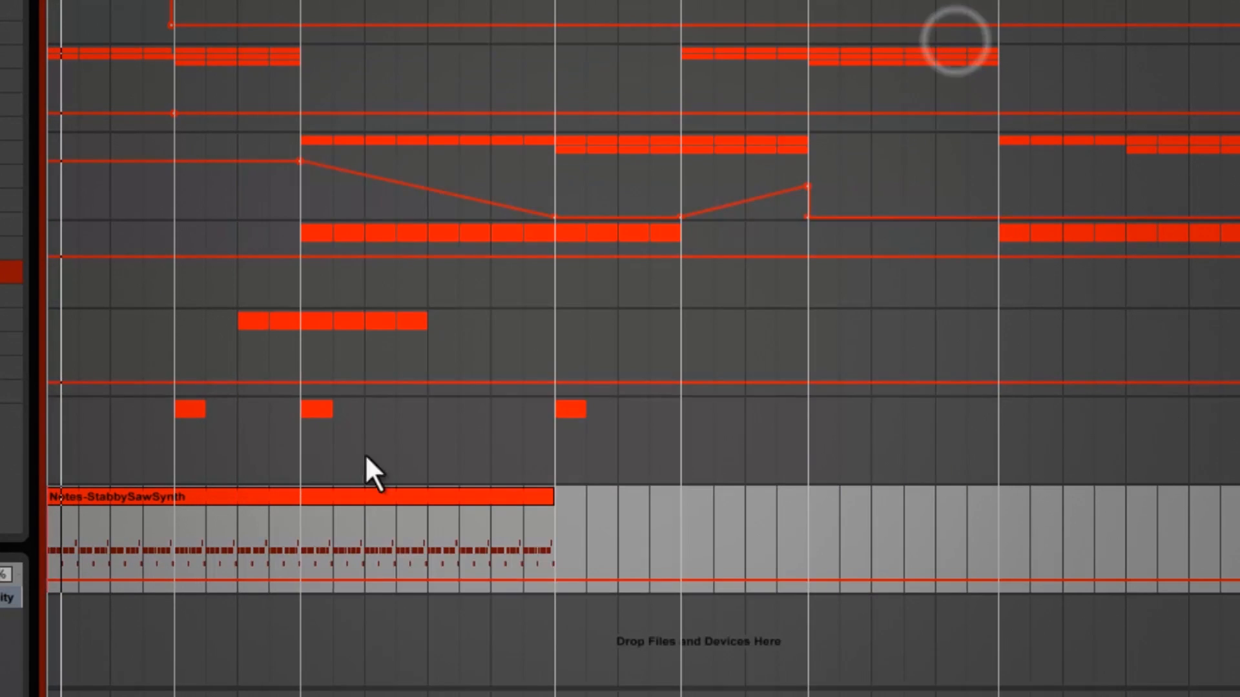
{"action": "left_click", "coordinate": [182, 539]}
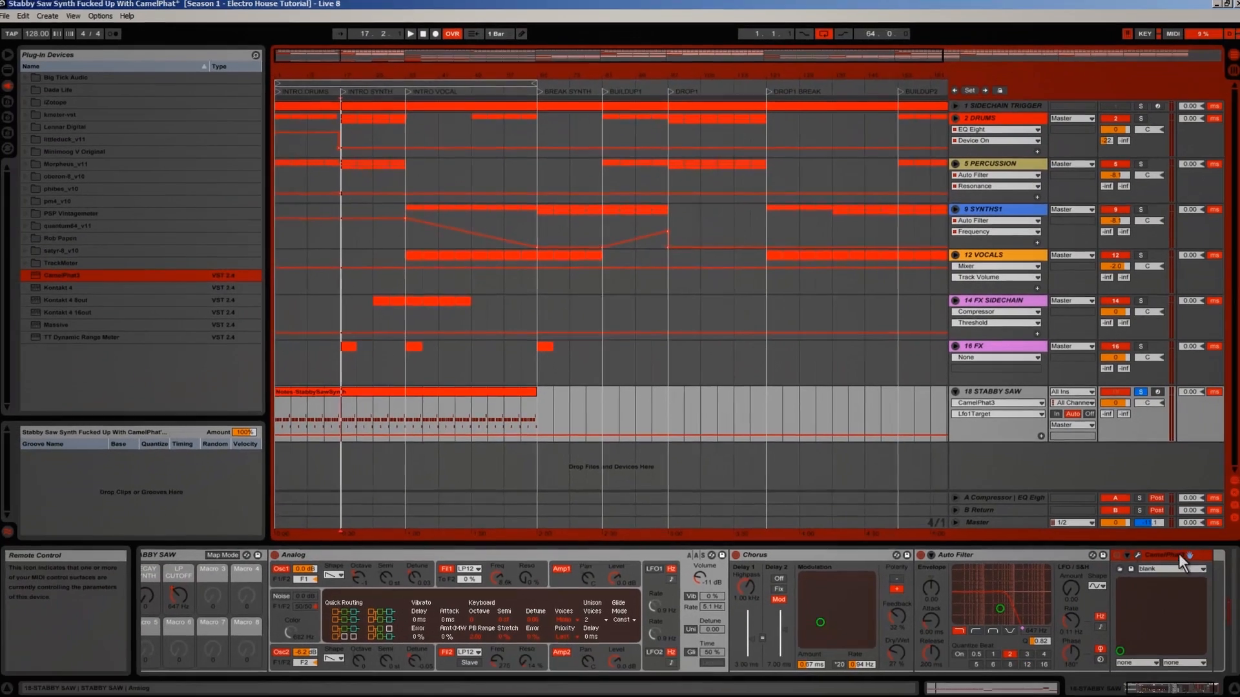
Add an EQ Eight audio effect at the end of the STABBY SAW track's device chain
{"action": "left_click", "coordinate": [8, 59]}
{"action": "left_click_drag", "start_coordinate": [64, 387], "coordinate": [894, 410]}
{"action": "left_click_drag", "start_coordinate": [893, 410], "coordinate": [1206, 587]}
{"action": "left_click", "coordinate": [1206, 586]}
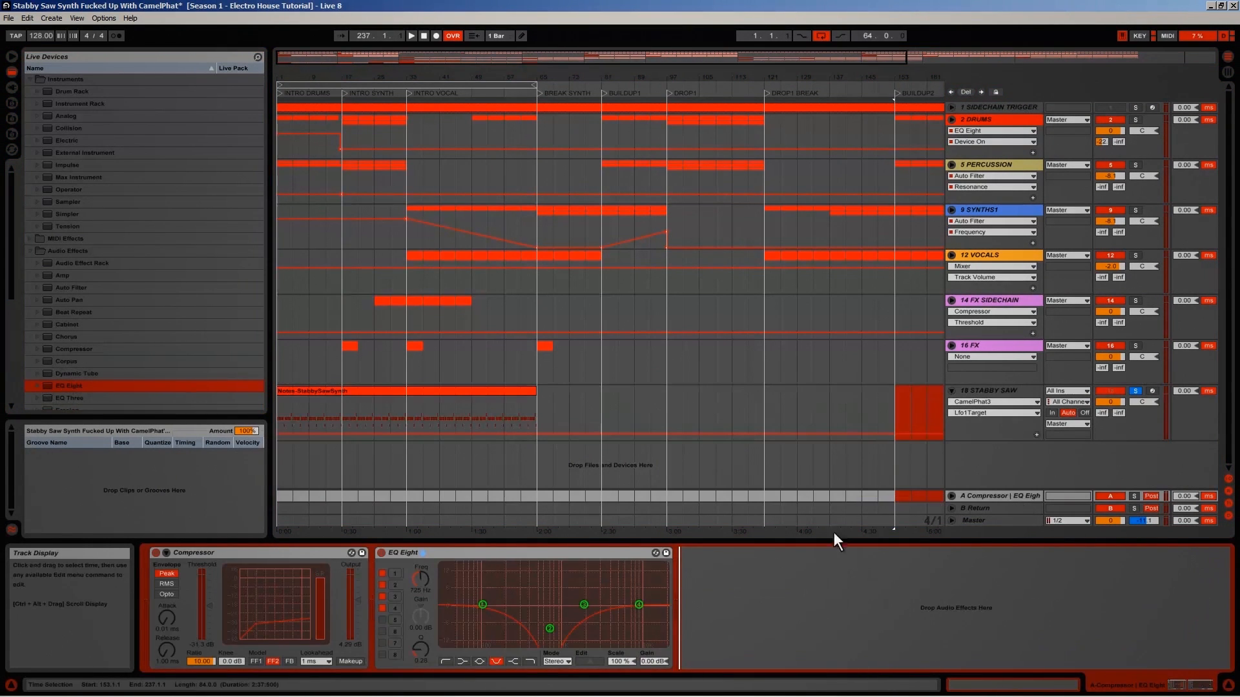
{"action": "left_click", "coordinate": [987, 390]}
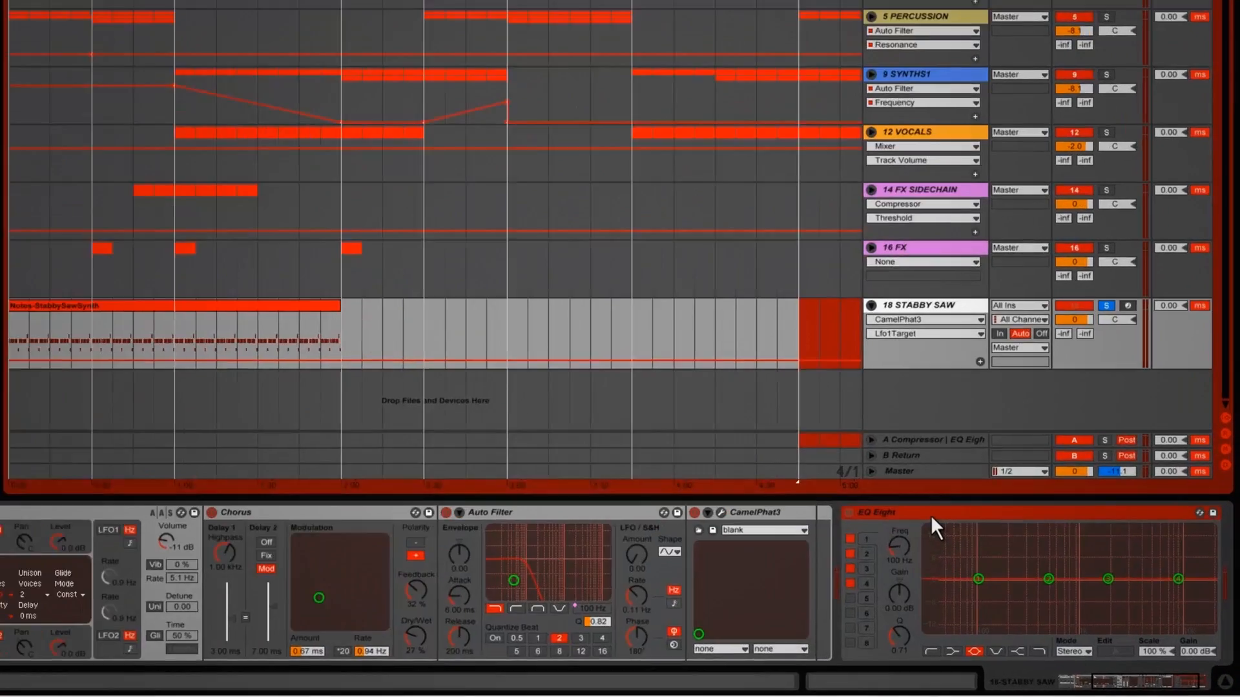
Move the EQ Eight into the STABBY SAW instrument rack, directly after CamelPhat3
{"action": "left_click", "coordinate": [994, 553]}
{"action": "left_click", "coordinate": [908, 415]}
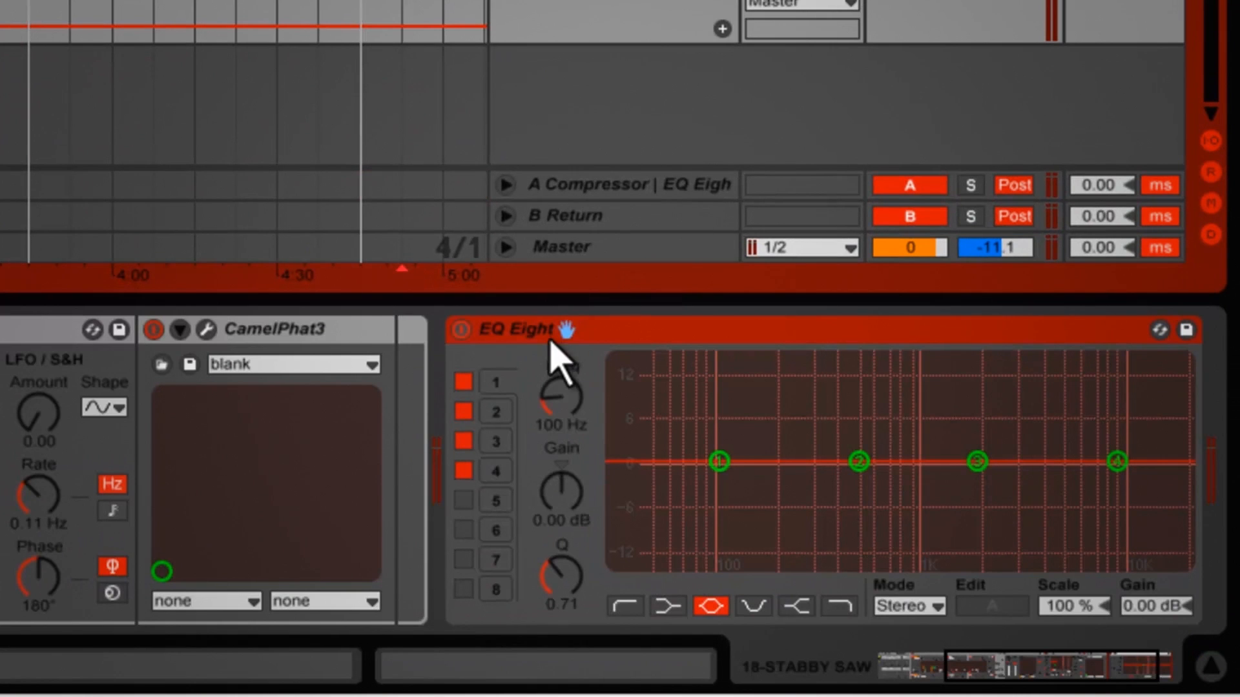
{"action": "left_click", "coordinate": [549, 334]}
{"action": "left_click", "coordinate": [421, 337]}
{"action": "left_click", "coordinate": [406, 343]}
{"action": "left_click", "coordinate": [404, 347]}
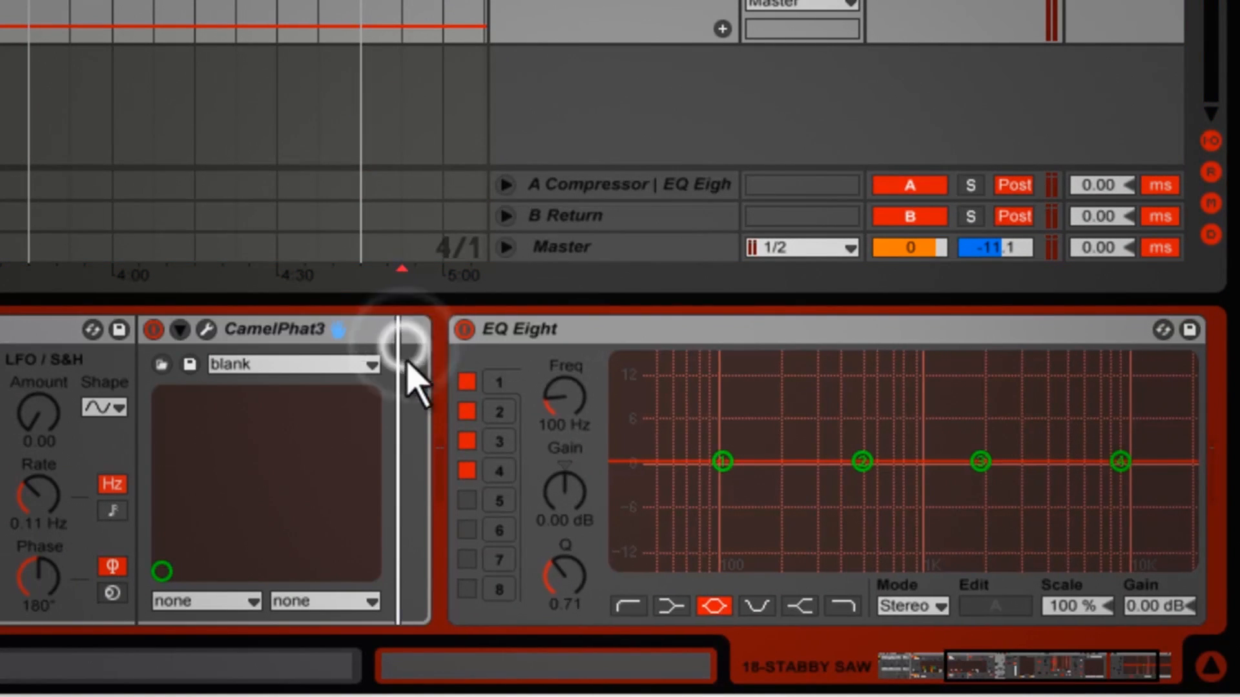
{"action": "double_click", "coordinate": [536, 326]}
{"action": "double_click", "coordinate": [463, 361]}
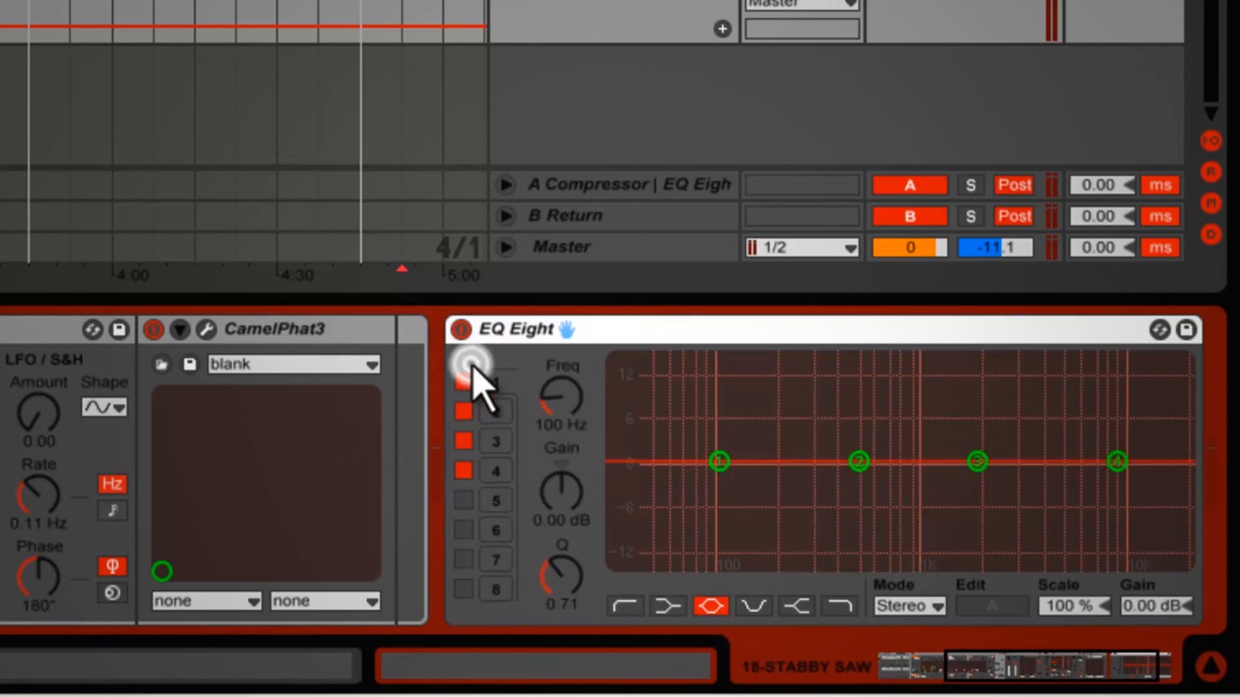
{"action": "double_click", "coordinate": [589, 327]}
{"action": "double_click", "coordinate": [463, 416]}
{"action": "left_click_drag", "start_coordinate": [692, 330], "coordinate": [390, 437]}
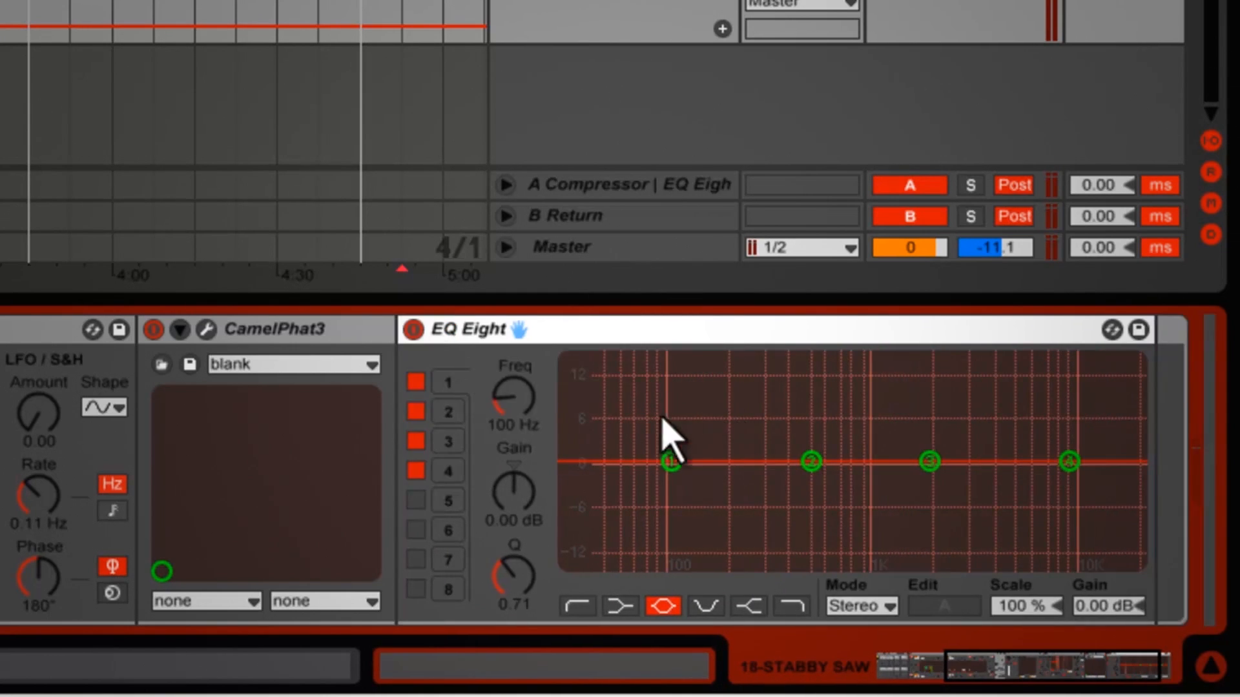
Make EQ Eight's band 1 a low-cut filter with its frequency set to 350 Hz and play the result
{"action": "left_click", "coordinate": [673, 463]}
{"action": "left_click", "coordinate": [578, 606]}
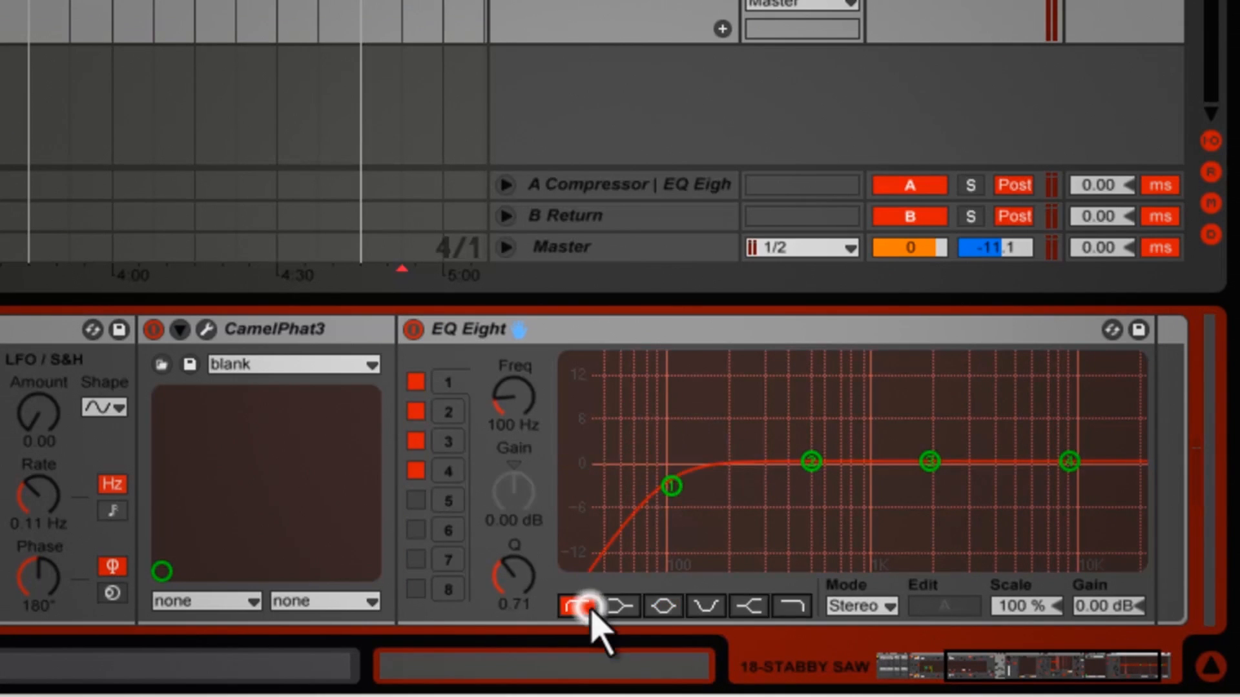
{"action": "left_click", "coordinate": [504, 432]}
{"action": "type", "text": "35"}
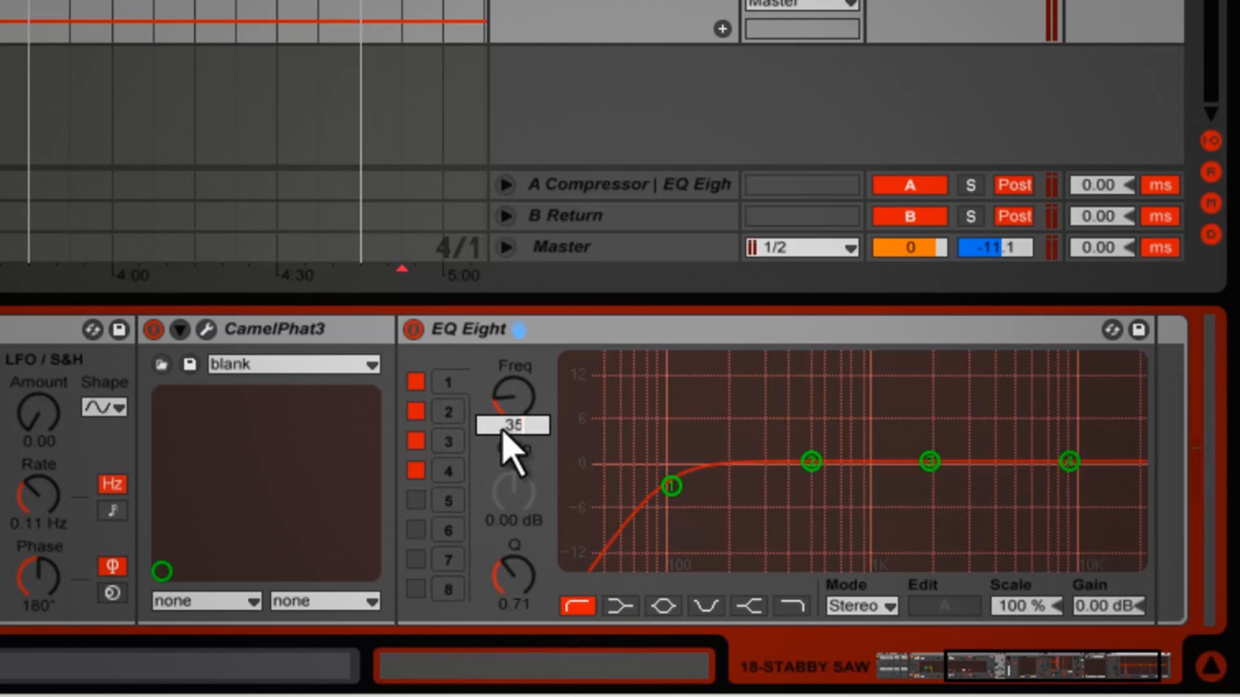
{"action": "type", "text": "0"}
{"action": "key", "text": "Return"}
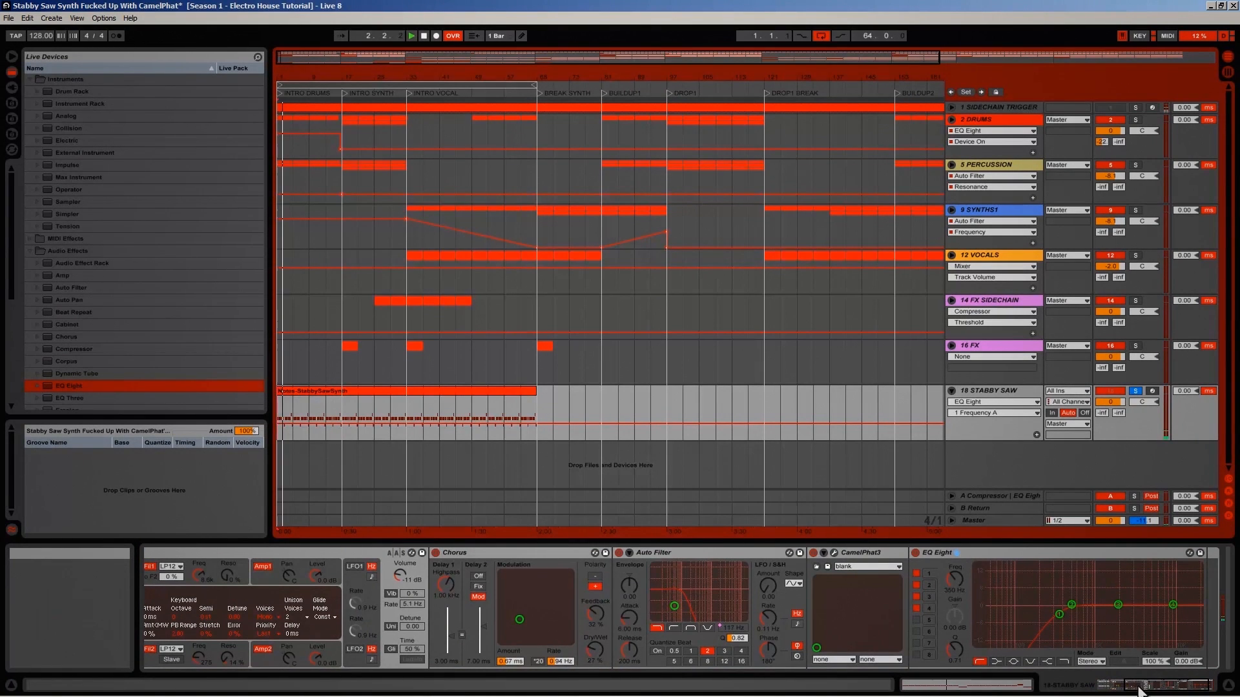
{"action": "left_click_drag", "start_coordinate": [1140, 690], "coordinate": [1099, 693]}
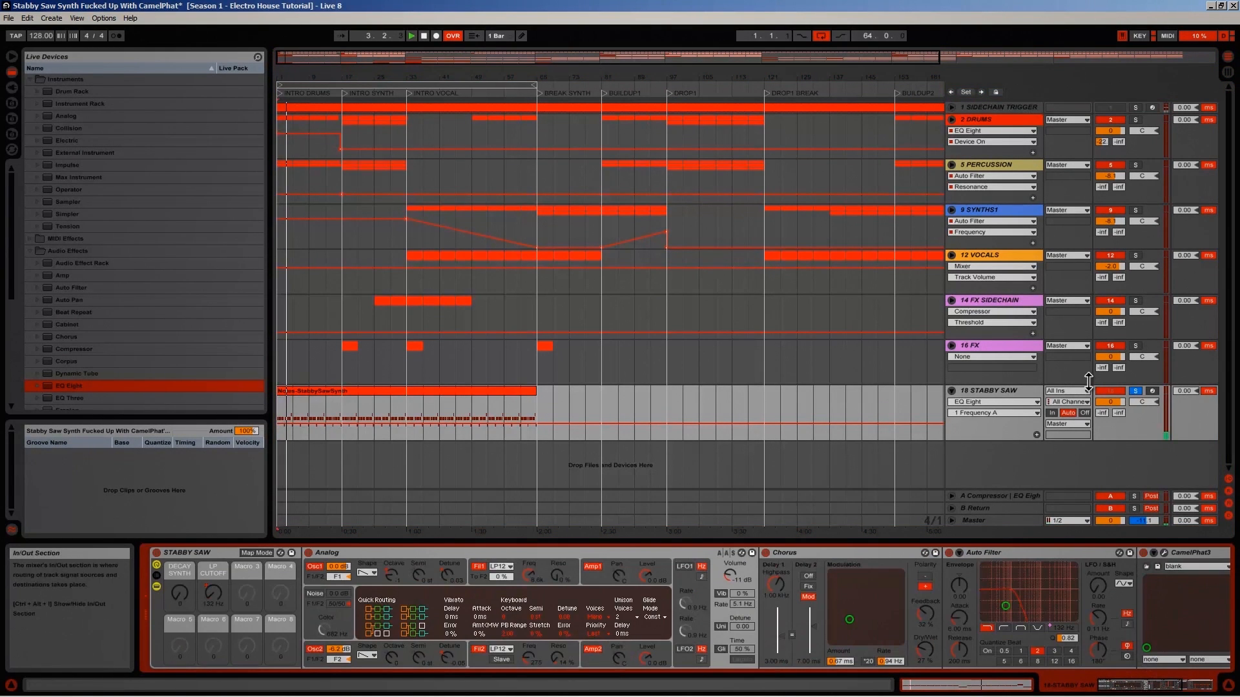